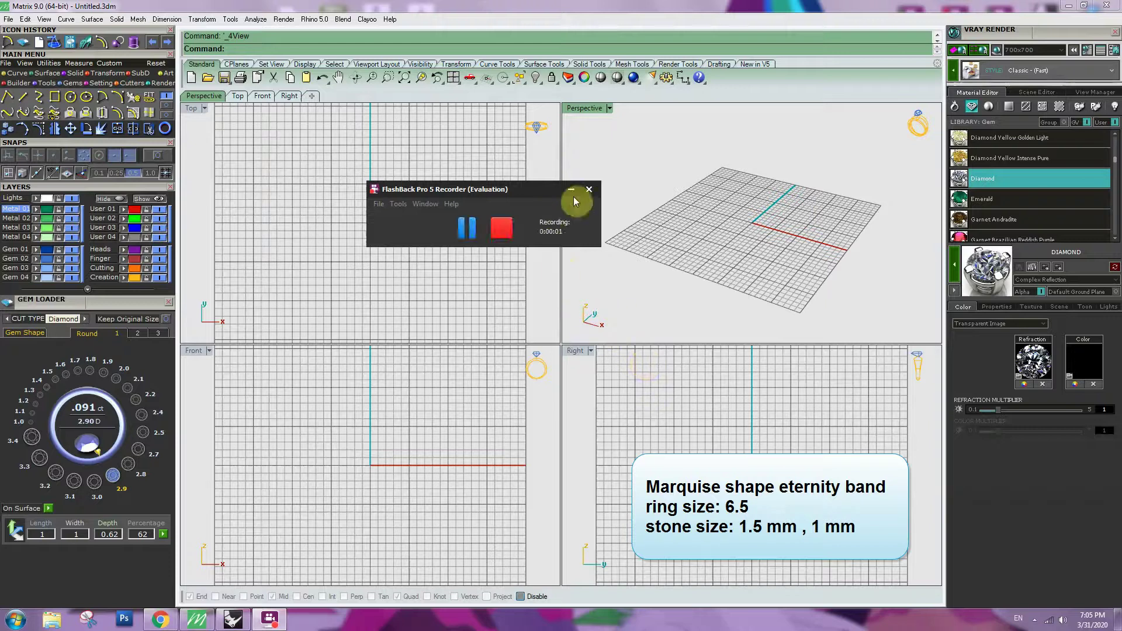
Step: Draw a 16.8 mm diameter circle centred on the origin in the Front view
click(571, 189)
click(473, 461)
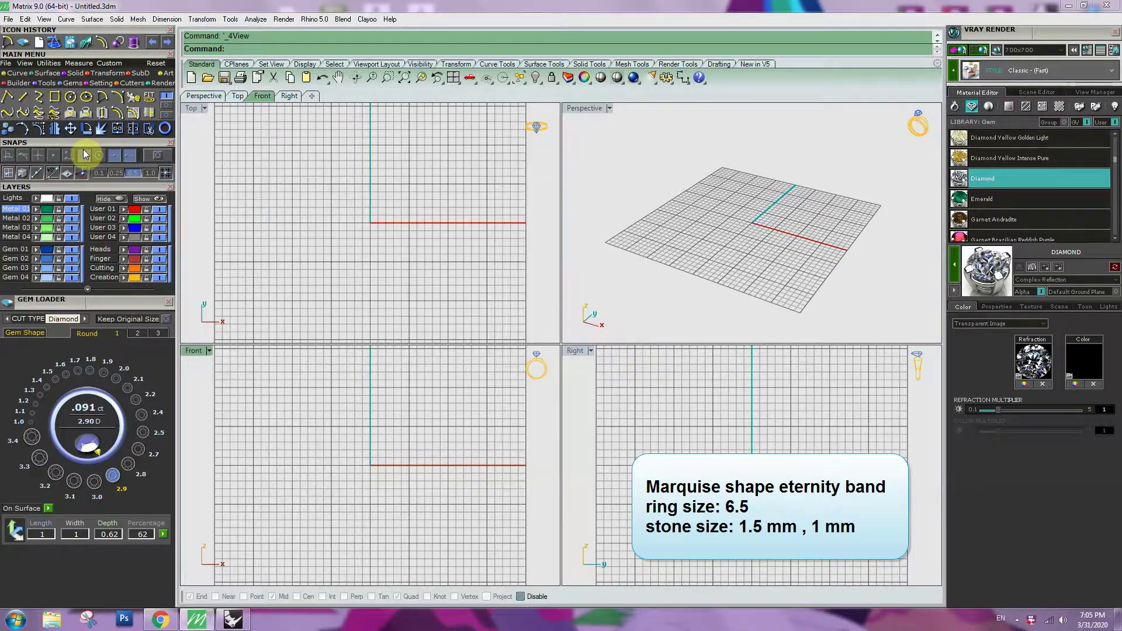
click(70, 99)
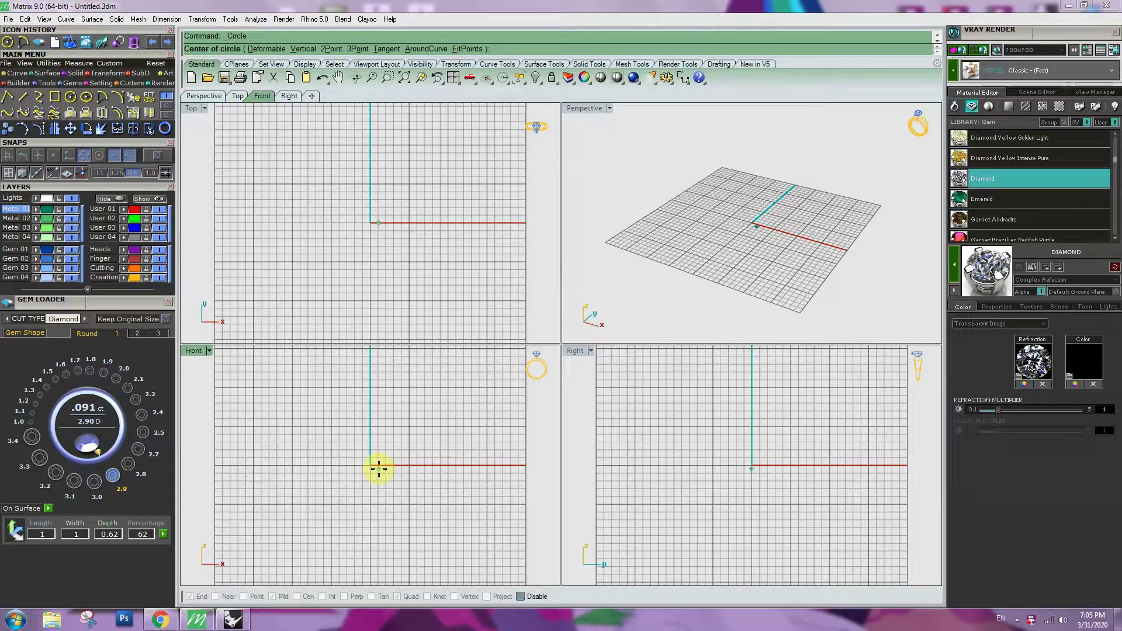
click(378, 469)
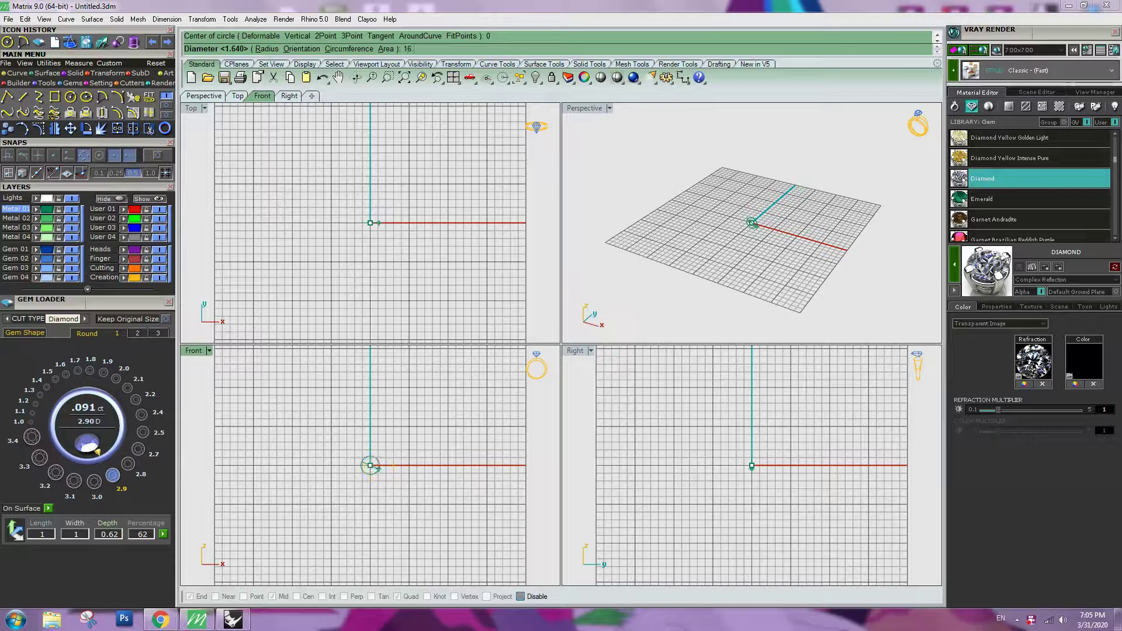
text(16.8)
key(Return)
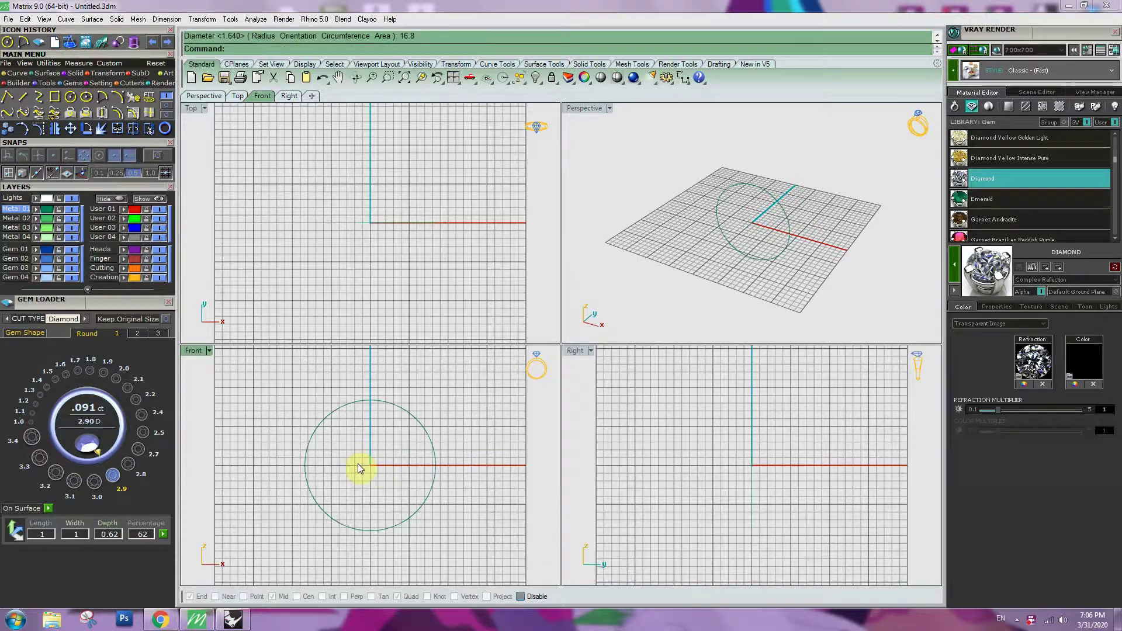
Step: Place a 1.5 mm and a 1 mm round diamond at the origin in the Top view
double_click(196, 108)
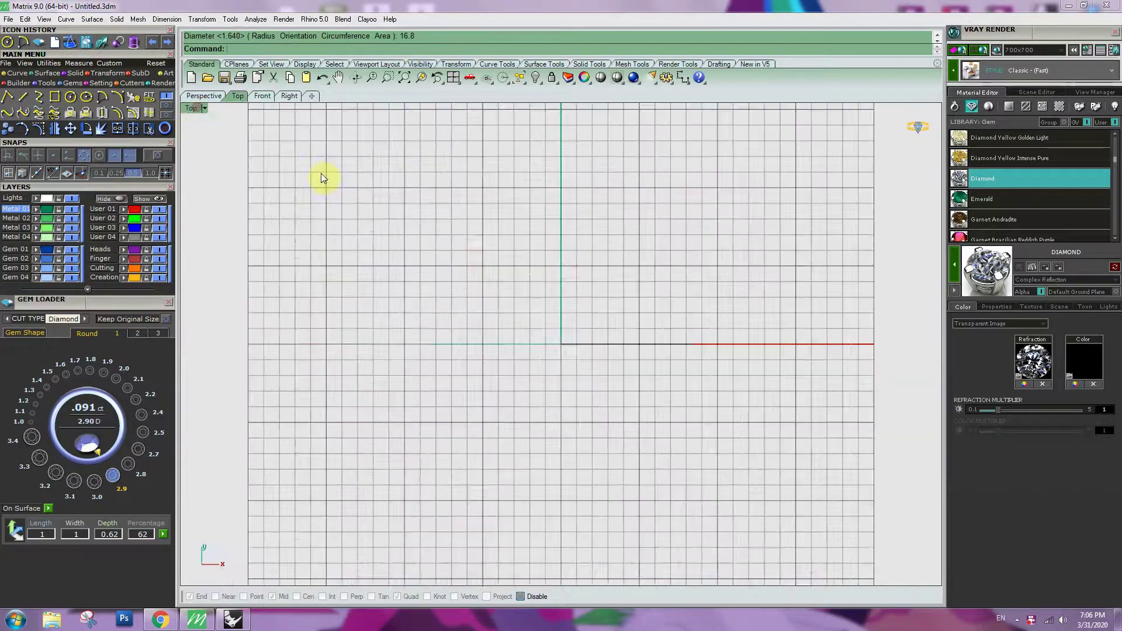
right_drag(604, 354, 553, 325)
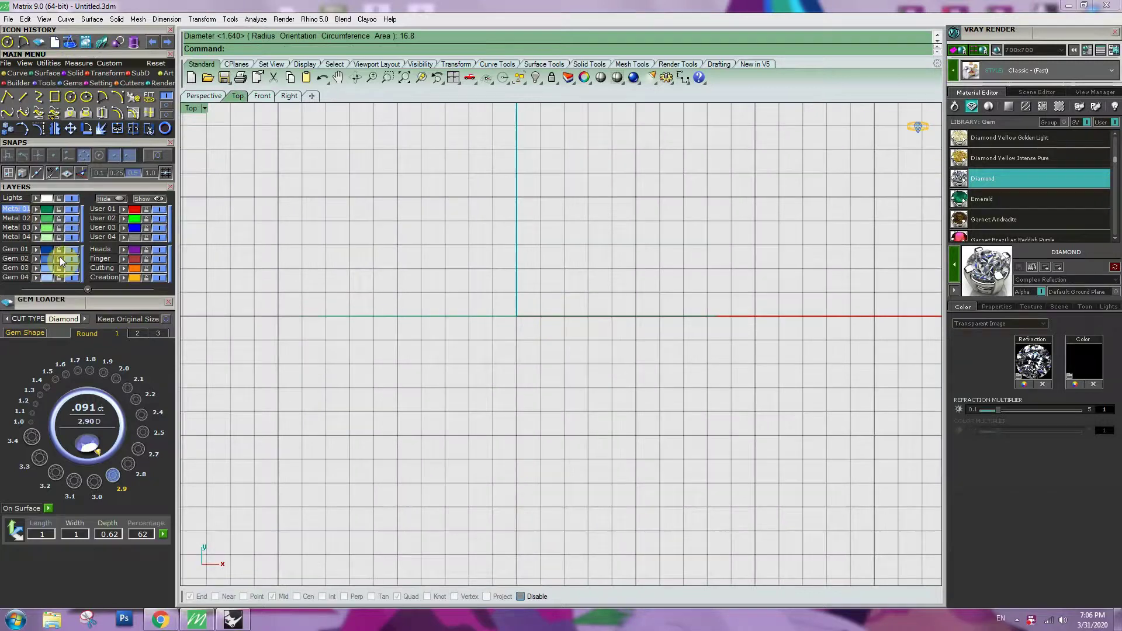
click(54, 382)
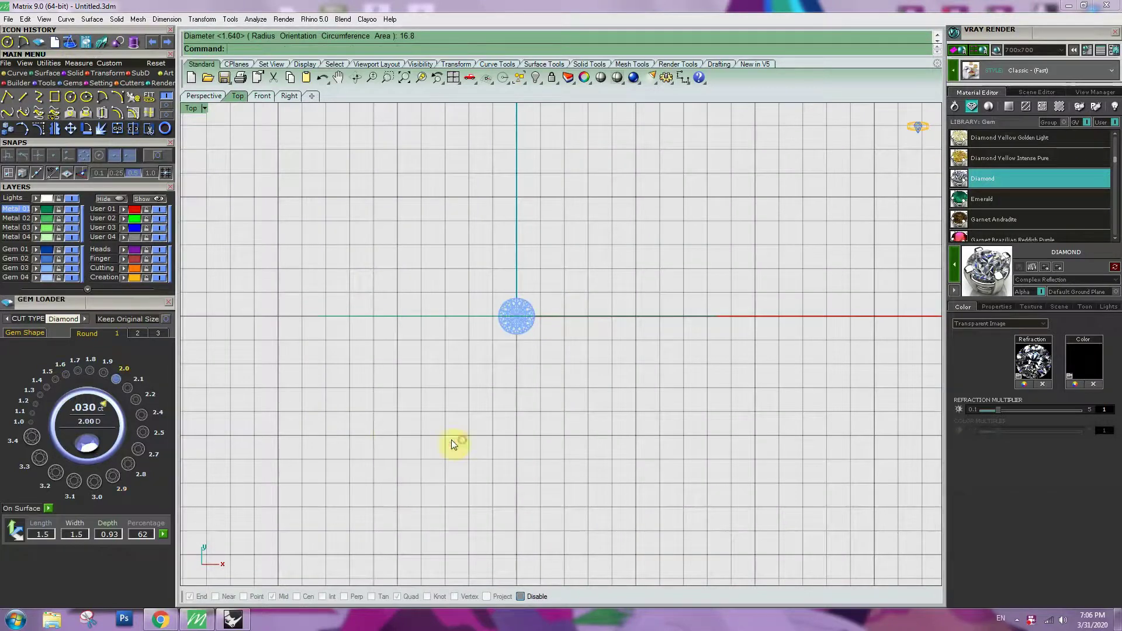
click(31, 414)
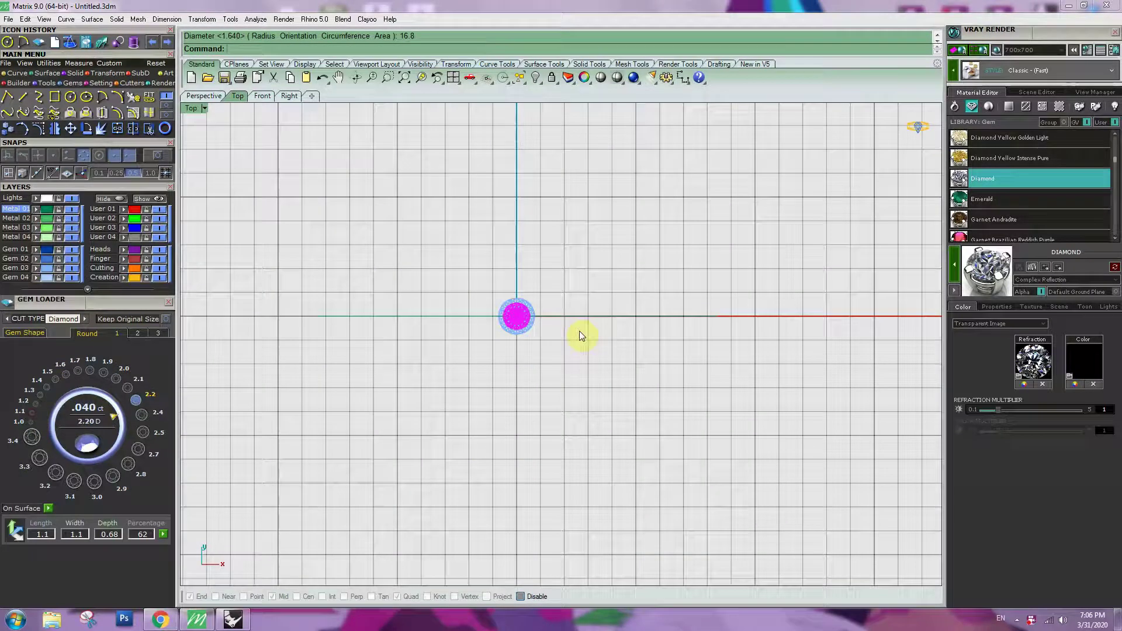
scroll(511, 315, up, 14)
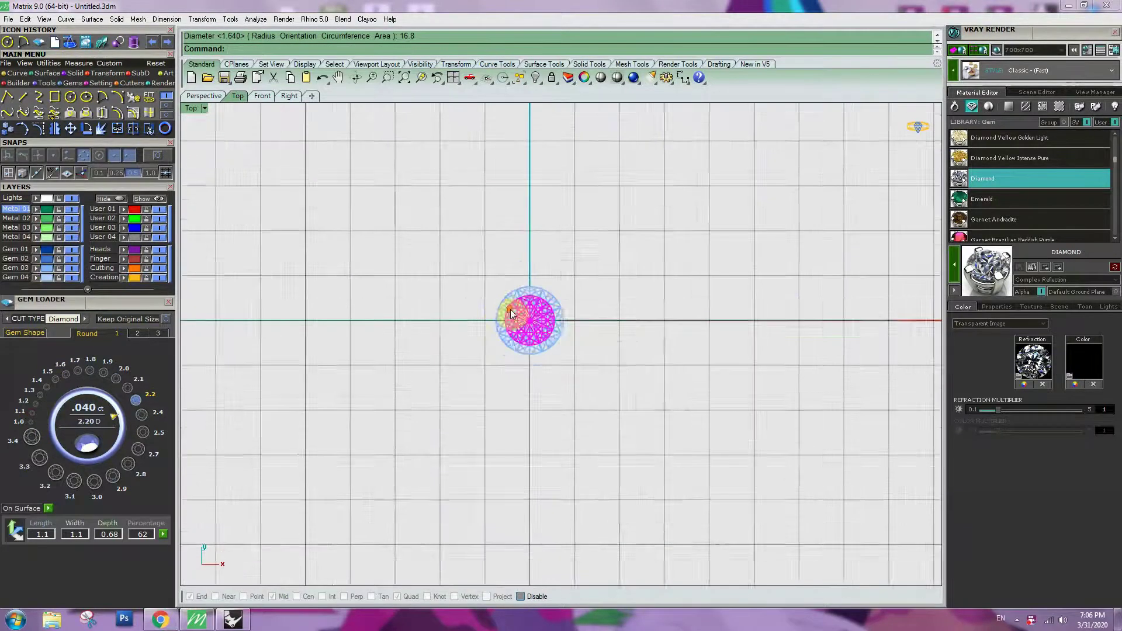
click(31, 421)
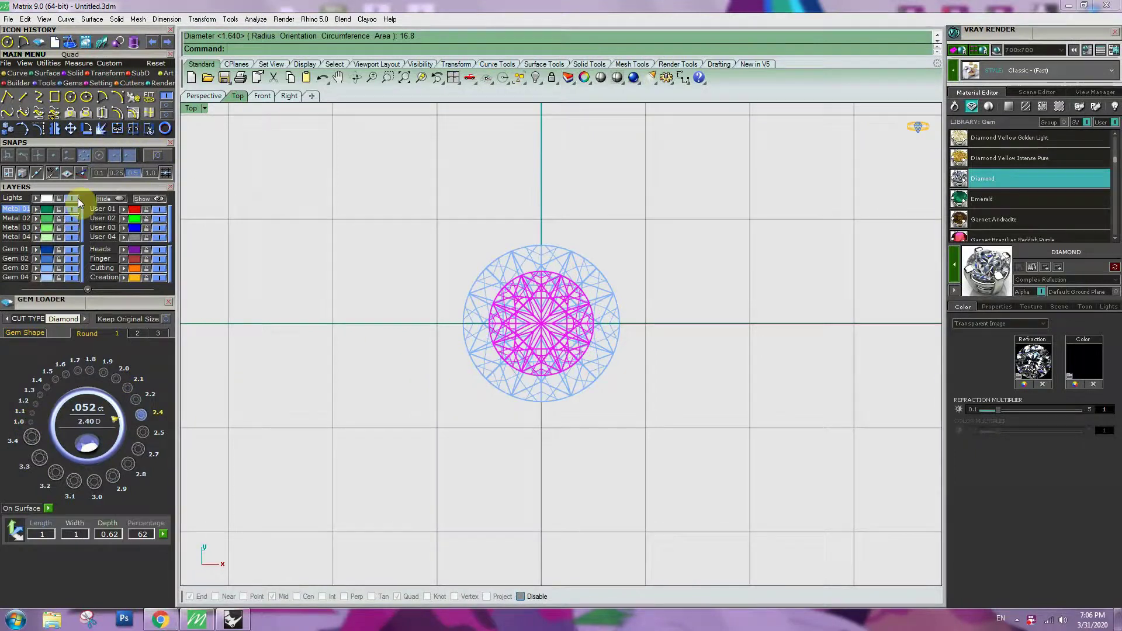
Step: Move the 1 mm diamond straight along the negative X axis, leaving a gap of about 0.15 mm to the 1.5 mm diamond
click(57, 176)
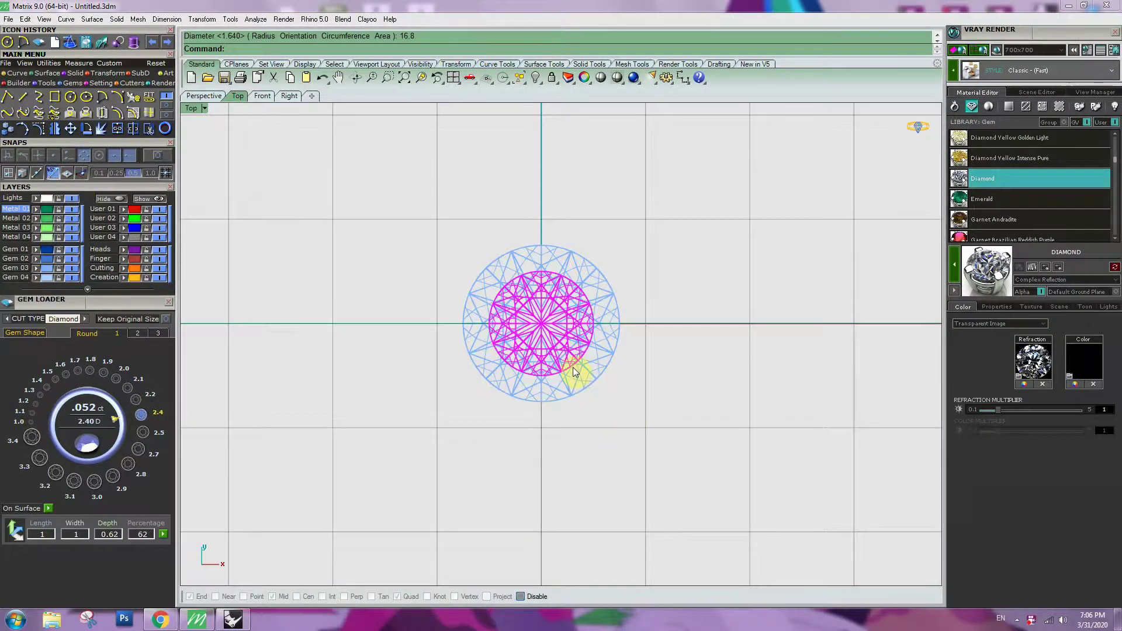
drag(573, 369, 427, 369)
click(473, 418)
scroll(461, 323, up, 4)
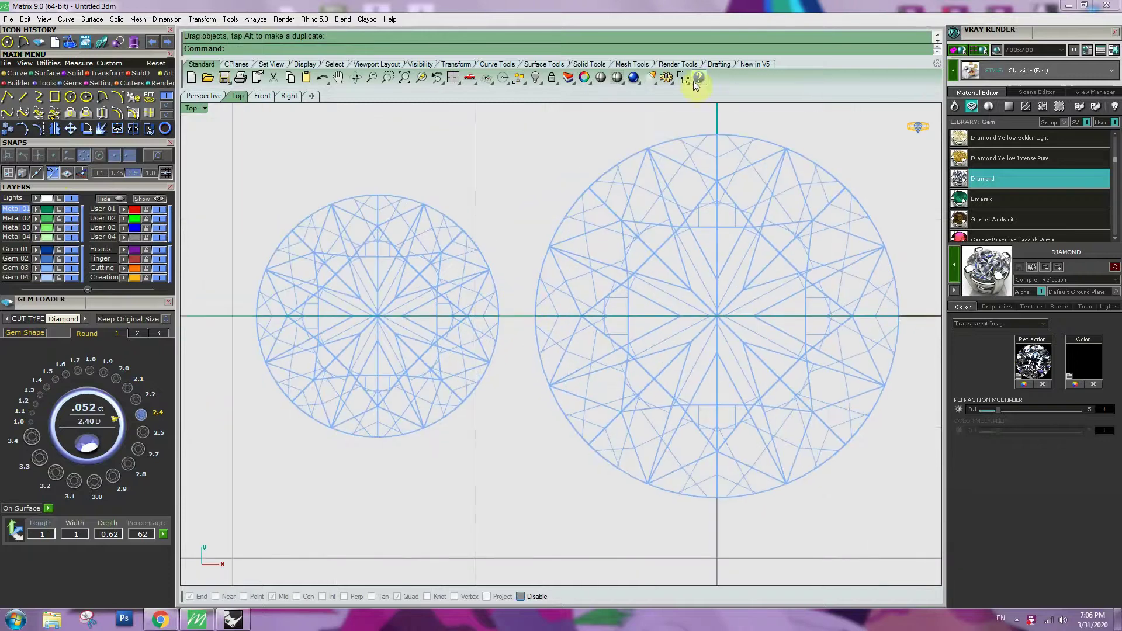
Step: Measure the gap between the facing edges of the two diamonds without placing a dimension
click(681, 76)
scroll(498, 338, up, 2)
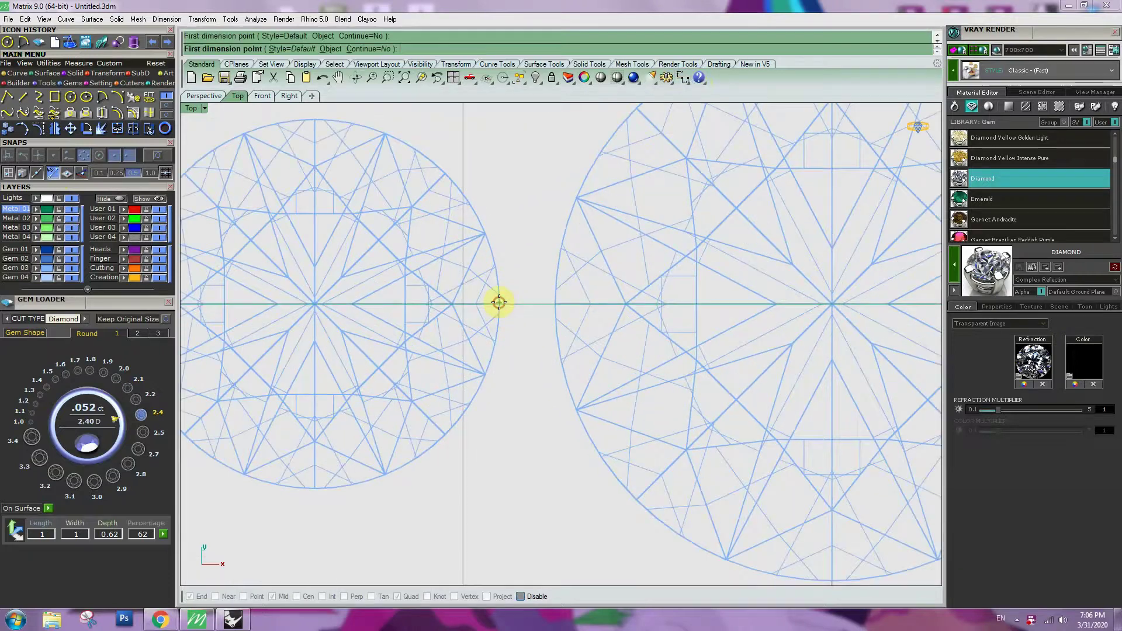
click(498, 302)
click(553, 300)
scroll(534, 404, down, 2)
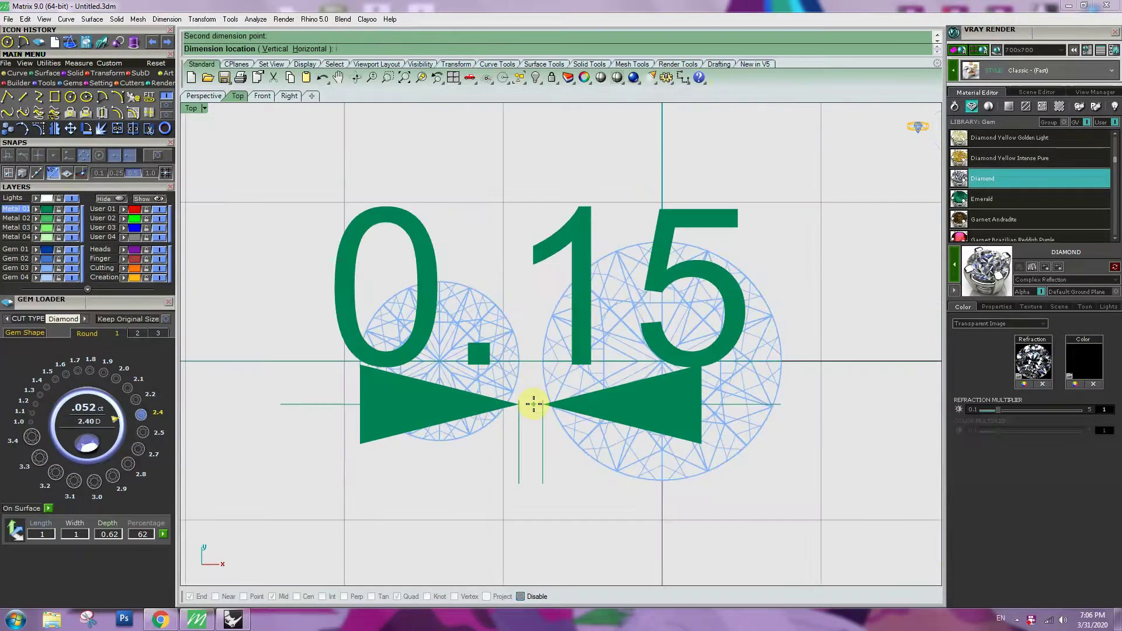
key(Escape)
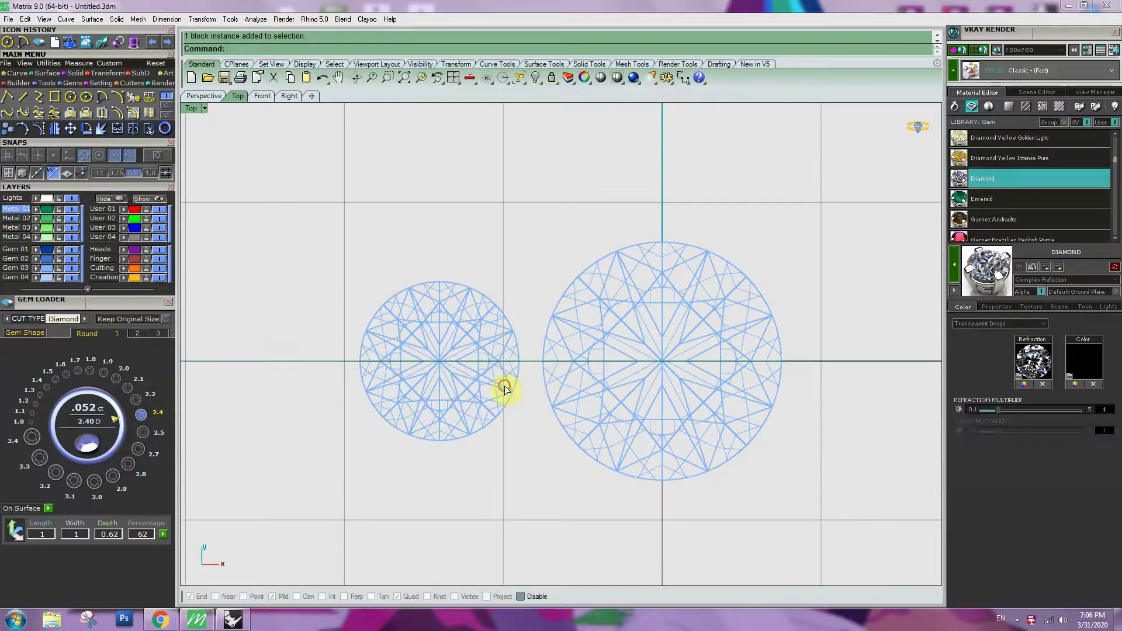
Step: Mirror the 1 mm diamond across the vertical axis through the origin to the other side of the centre stone
click(505, 386)
right_drag(658, 403, 537, 387)
click(56, 133)
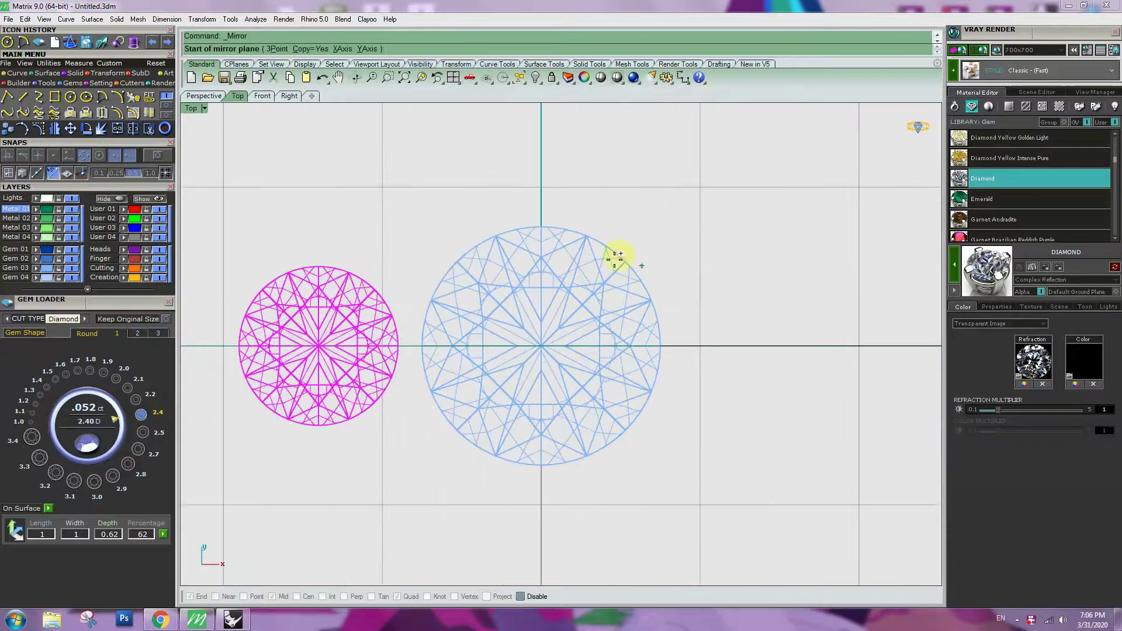
text(0)
key(Return)
click(558, 202)
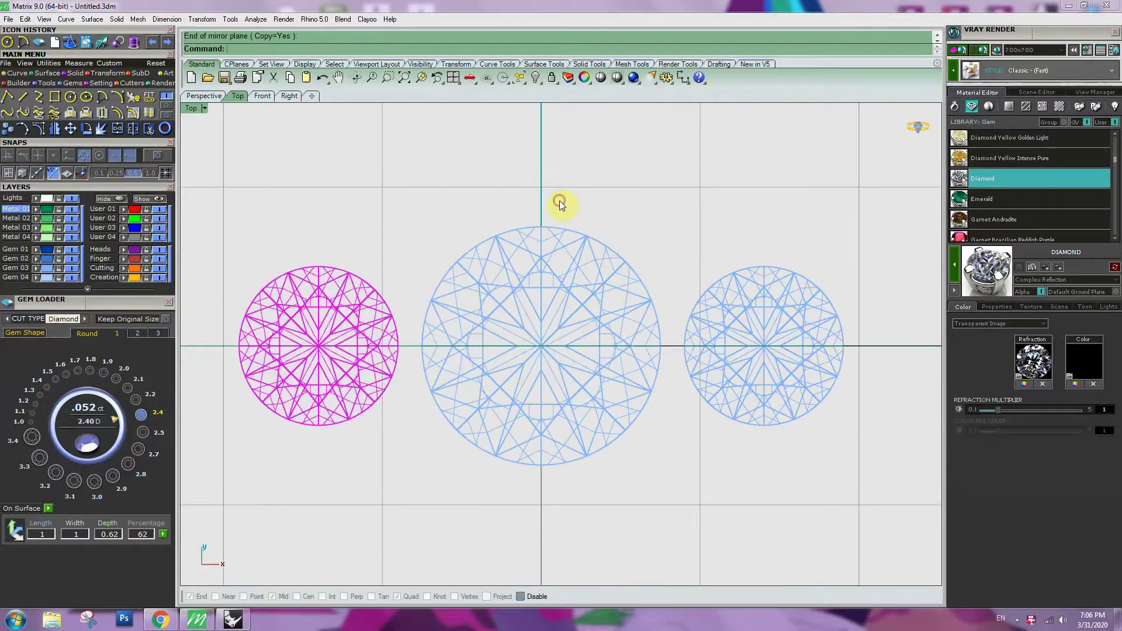
click(634, 239)
scroll(634, 242, down, 6)
right_drag(639, 248, 634, 297)
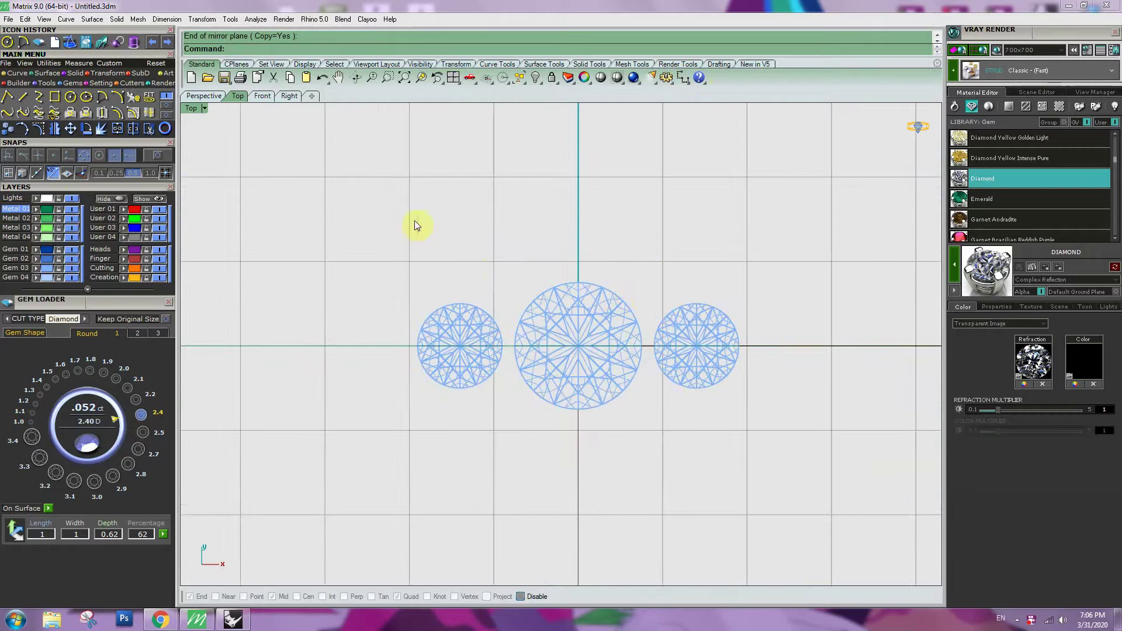
Step: Draw a shallow arc above the three diamonds, with its start and end on the X axis just beyond the outer stones
click(107, 102)
click(299, 50)
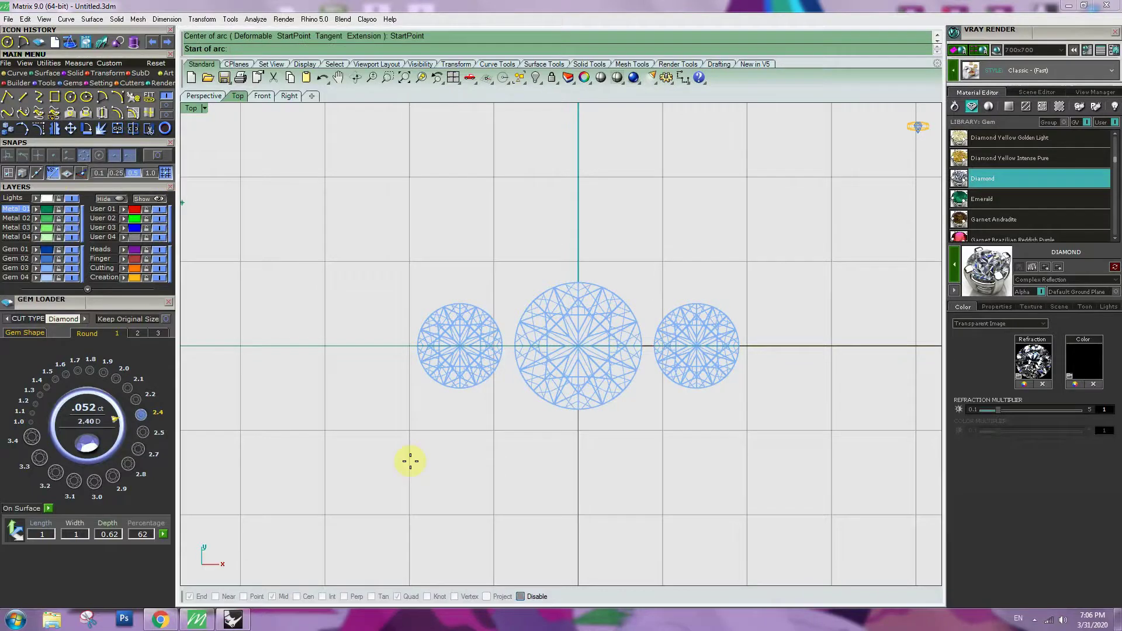
click(375, 348)
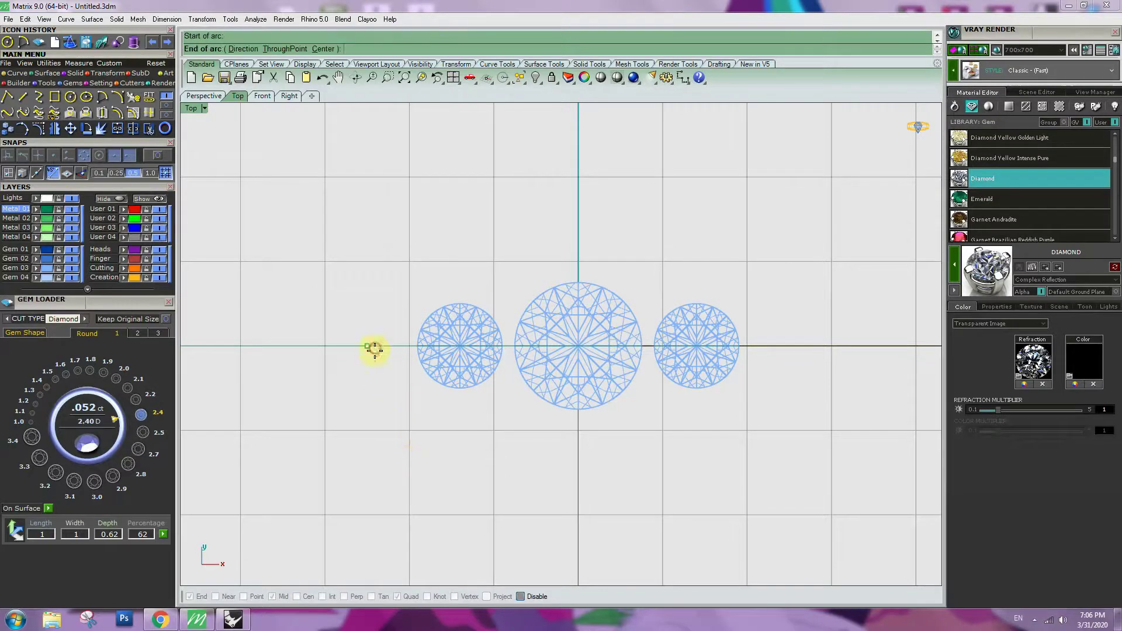
click(786, 345)
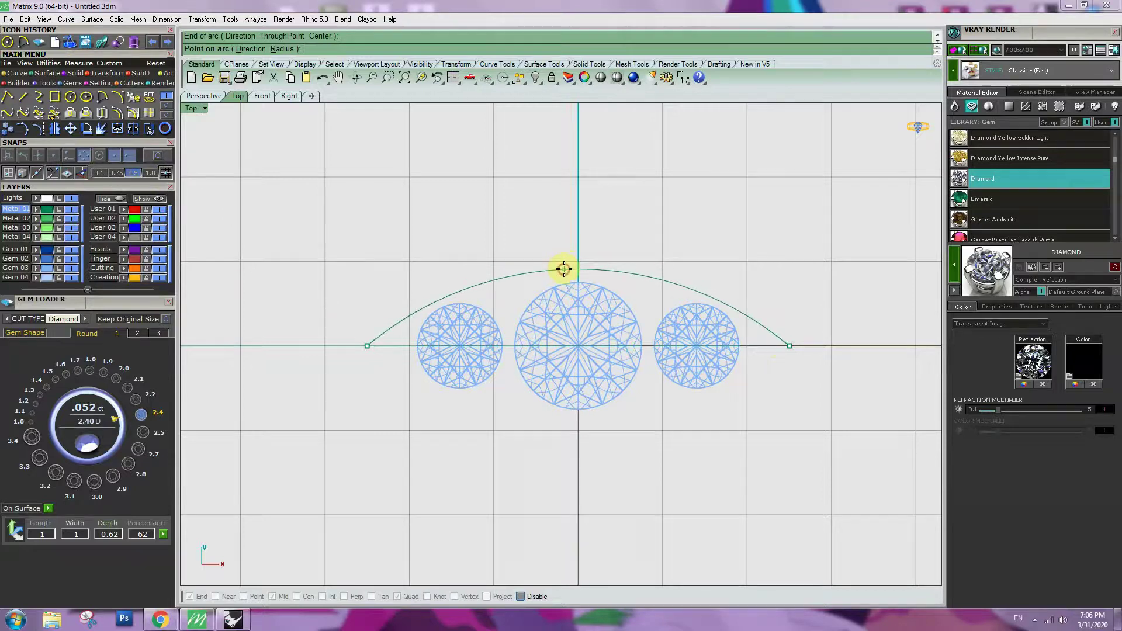
click(564, 269)
Step: Mirror the arc across the X axis and join both arcs into one closed marquise curve
click(54, 128)
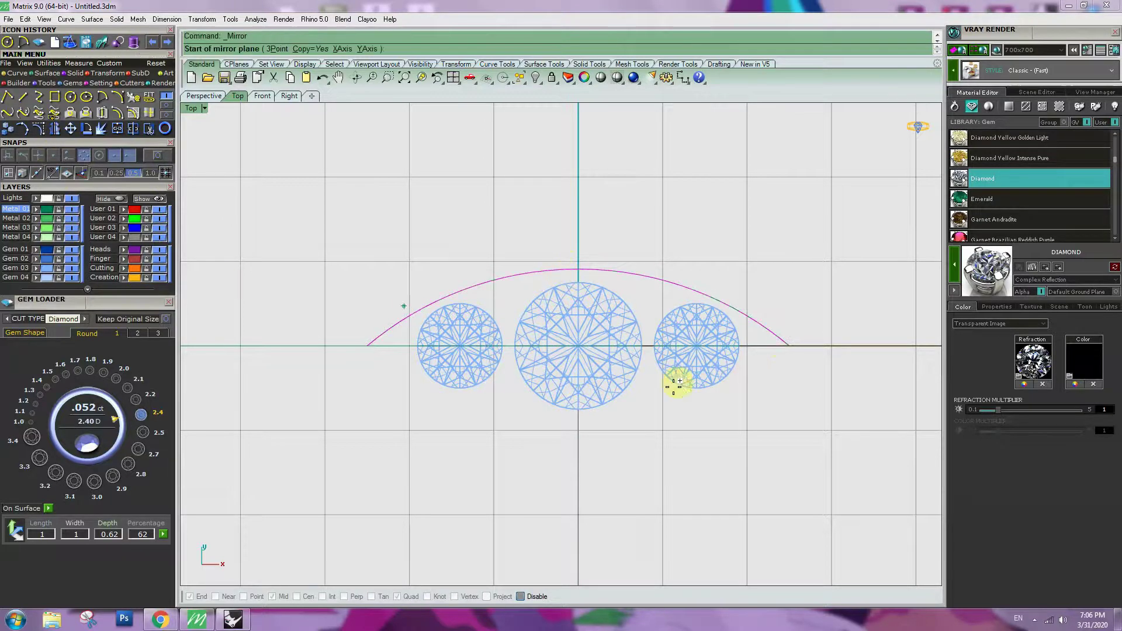
click(644, 356)
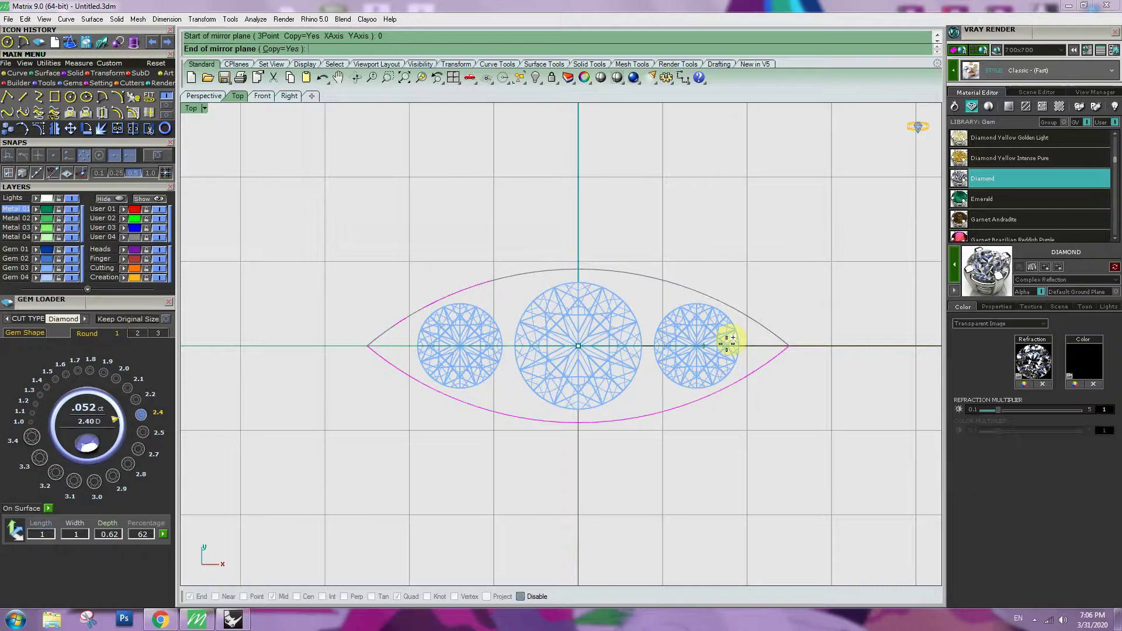
click(779, 357)
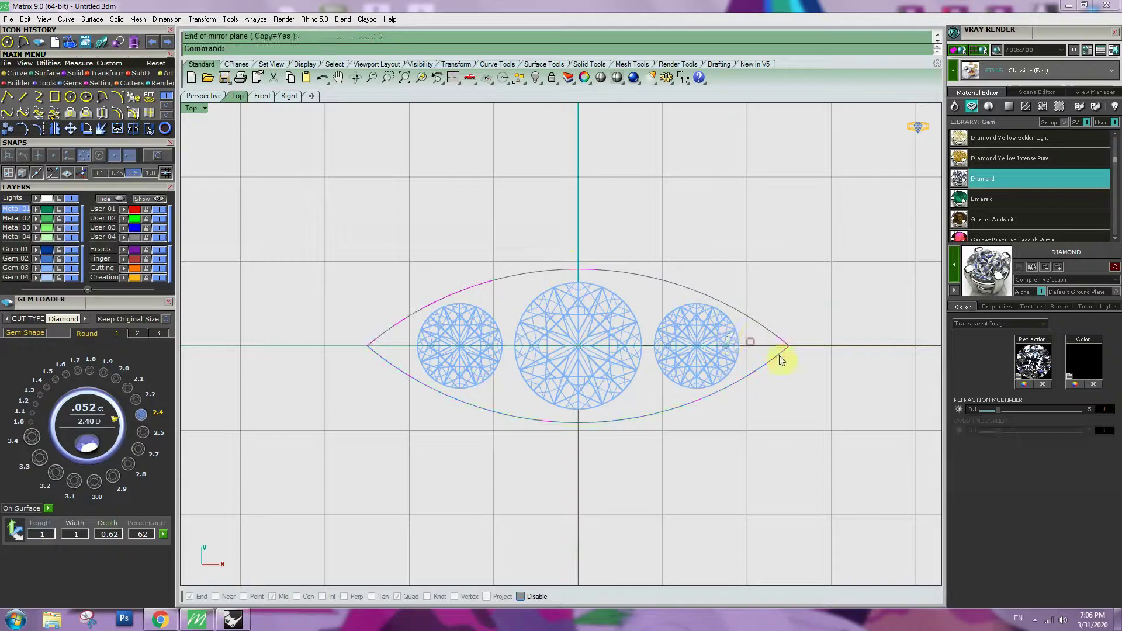
click(148, 115)
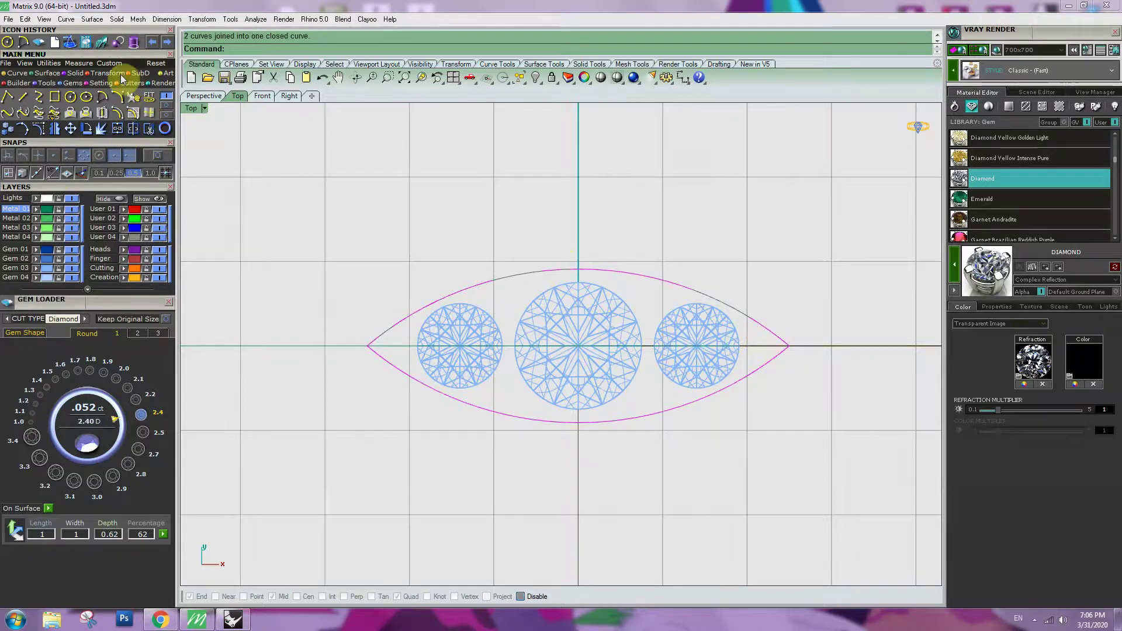
Step: Shorten the marquise curve slightly along the X axis with a one-directional scale from the origin
click(102, 73)
click(54, 97)
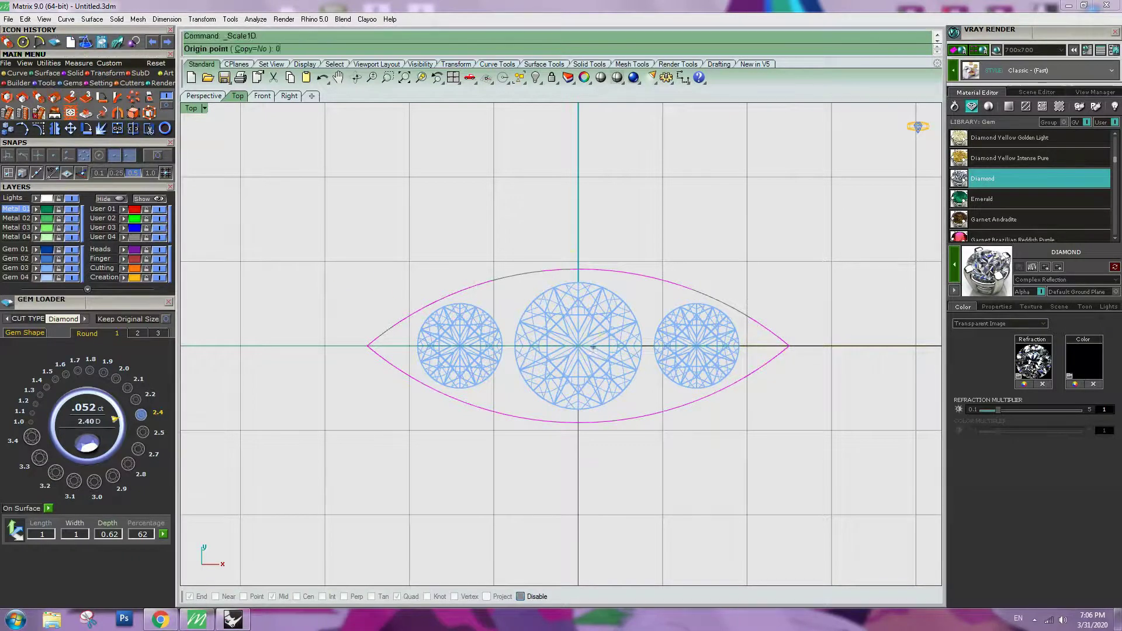
text(0)
right_click(594, 346)
click(874, 345)
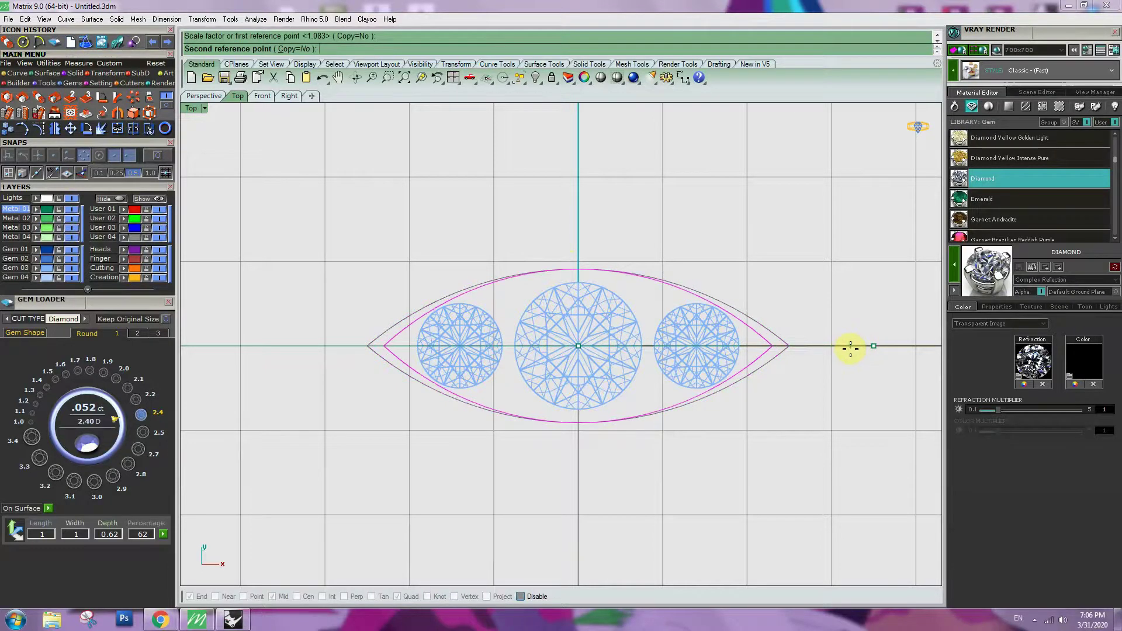
click(850, 348)
scroll(745, 336, down, 2)
Step: Offset the marquise curve outward by 0.35 mm
click(751, 334)
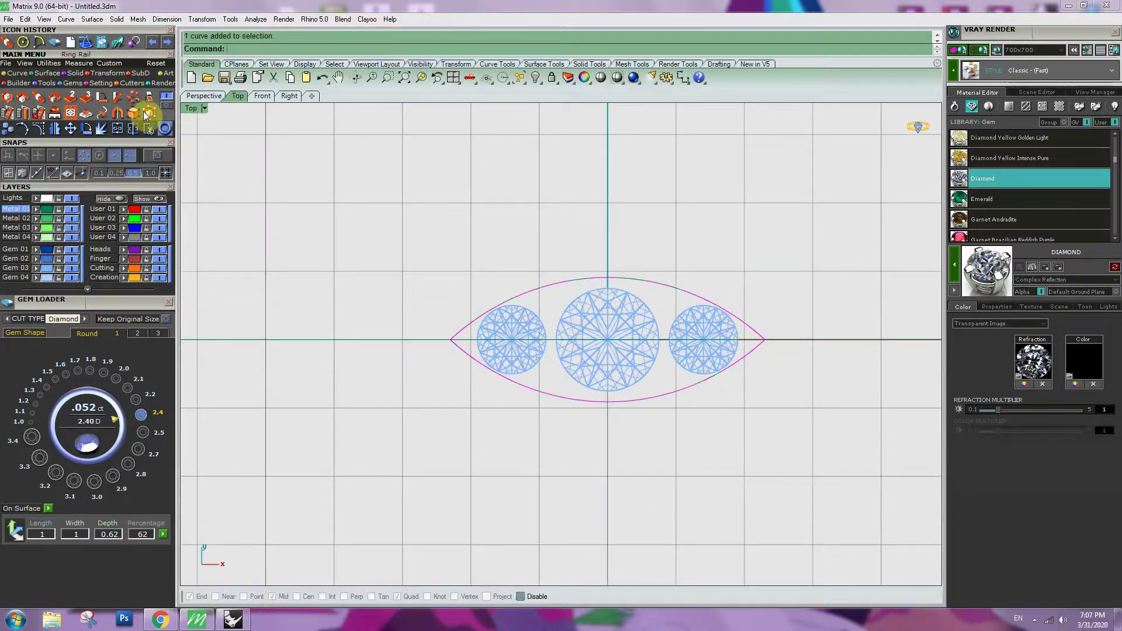
right_drag(576, 266, 540, 273)
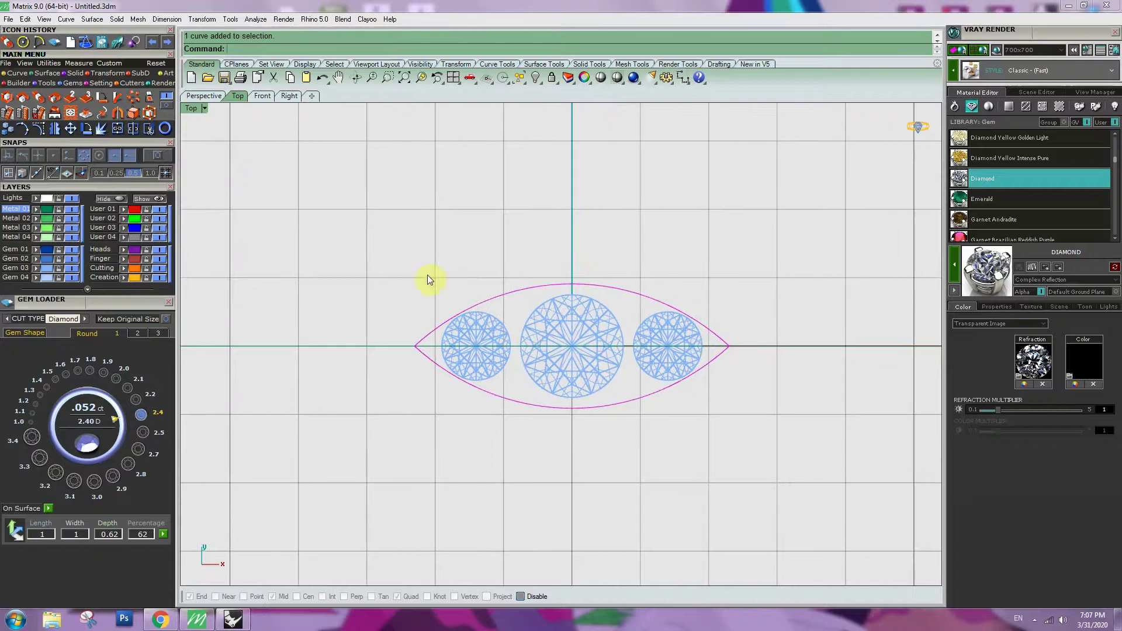
click(17, 73)
click(120, 112)
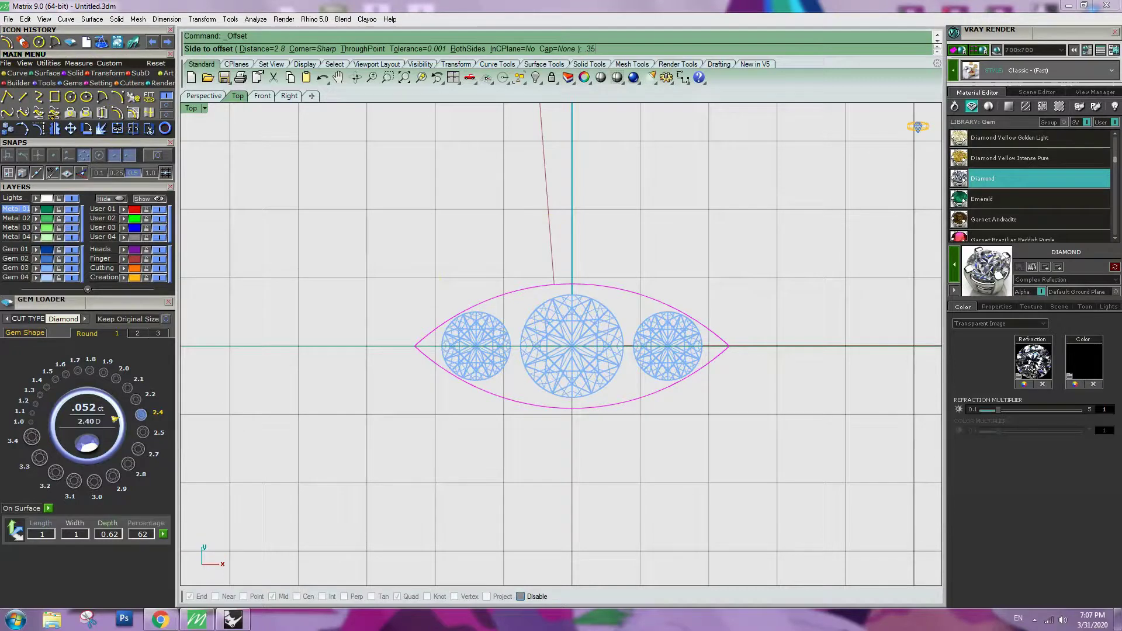
text(.35)
key(Return)
click(634, 208)
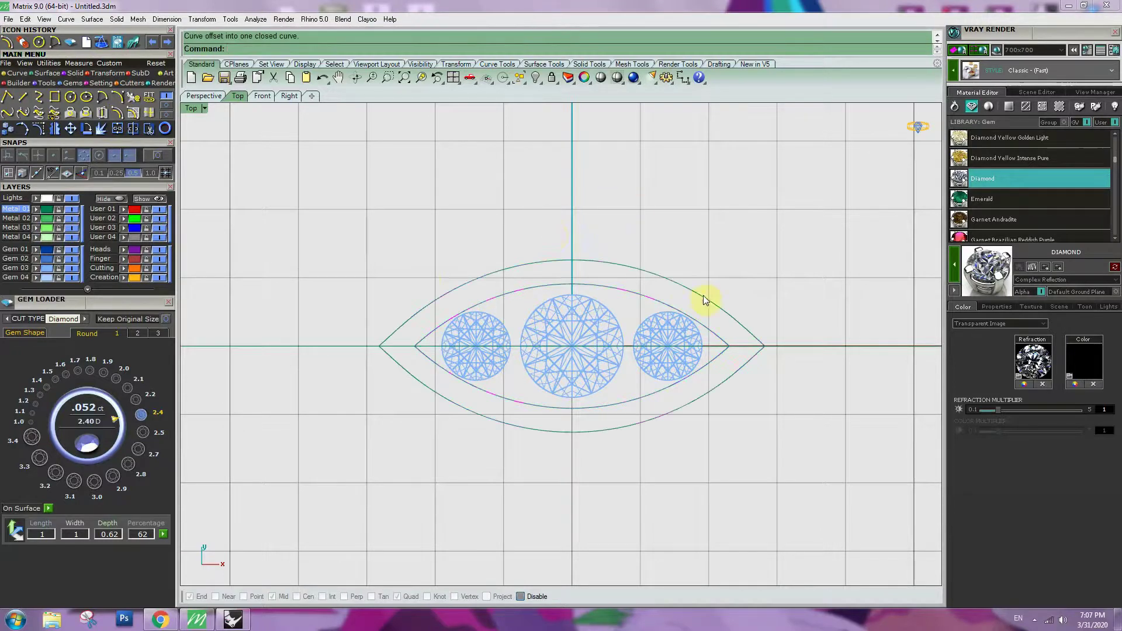
Step: Show the outer marquise curve's control points, examine those at its pointed end, and hide them again
right_drag(678, 310, 675, 262)
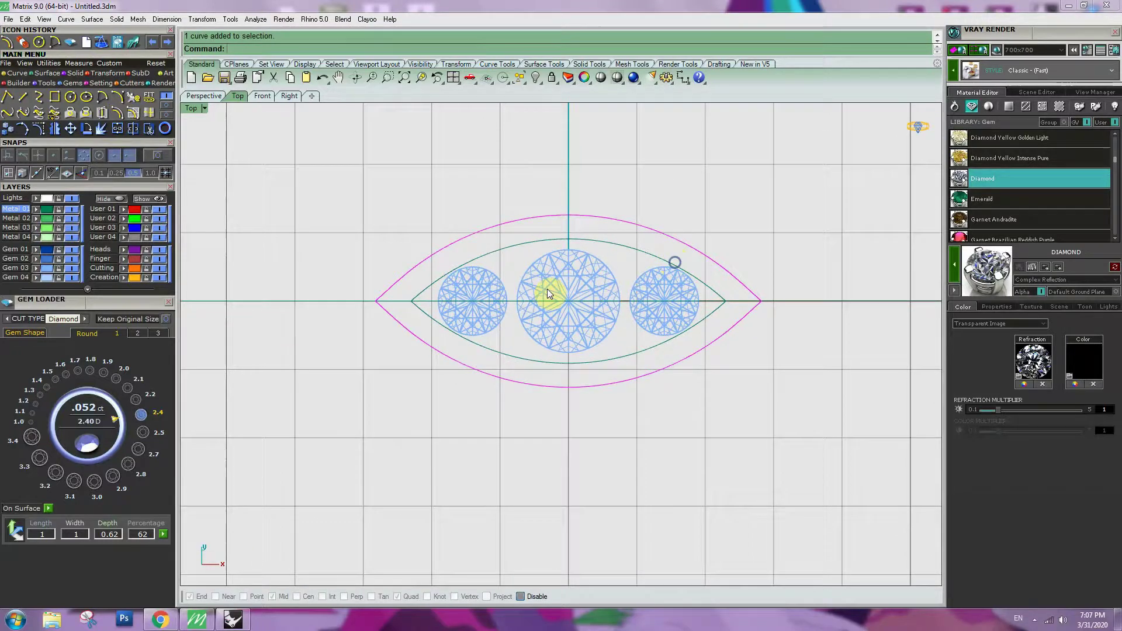
key(F10)
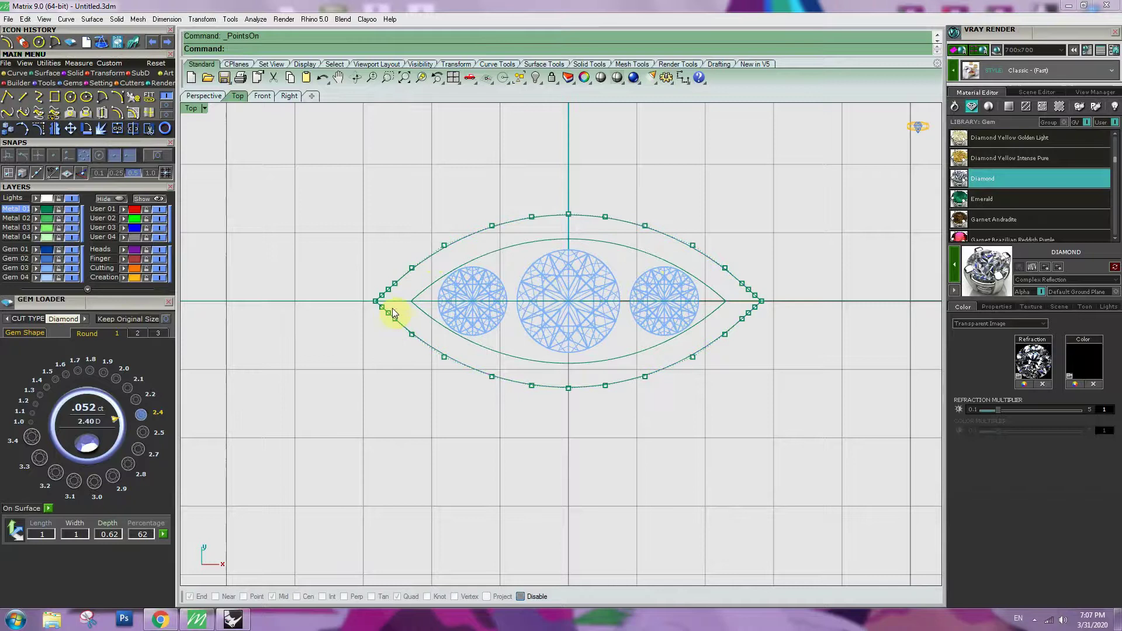
scroll(392, 308, up, 5)
scroll(391, 307, down, 5)
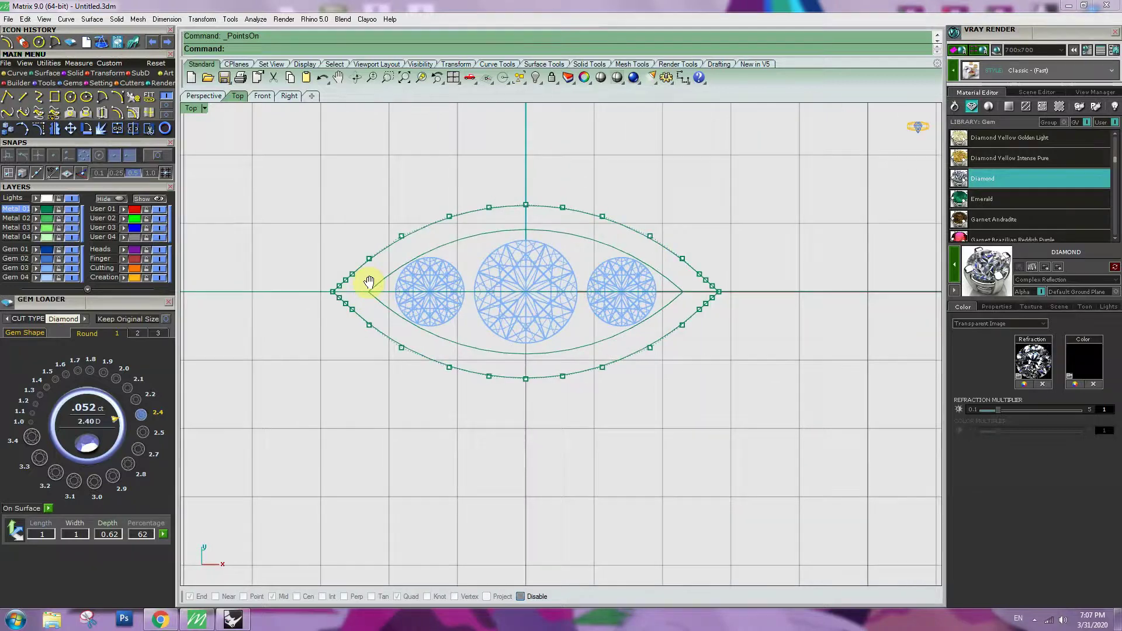
right_drag(368, 283, 402, 284)
key(Escape)
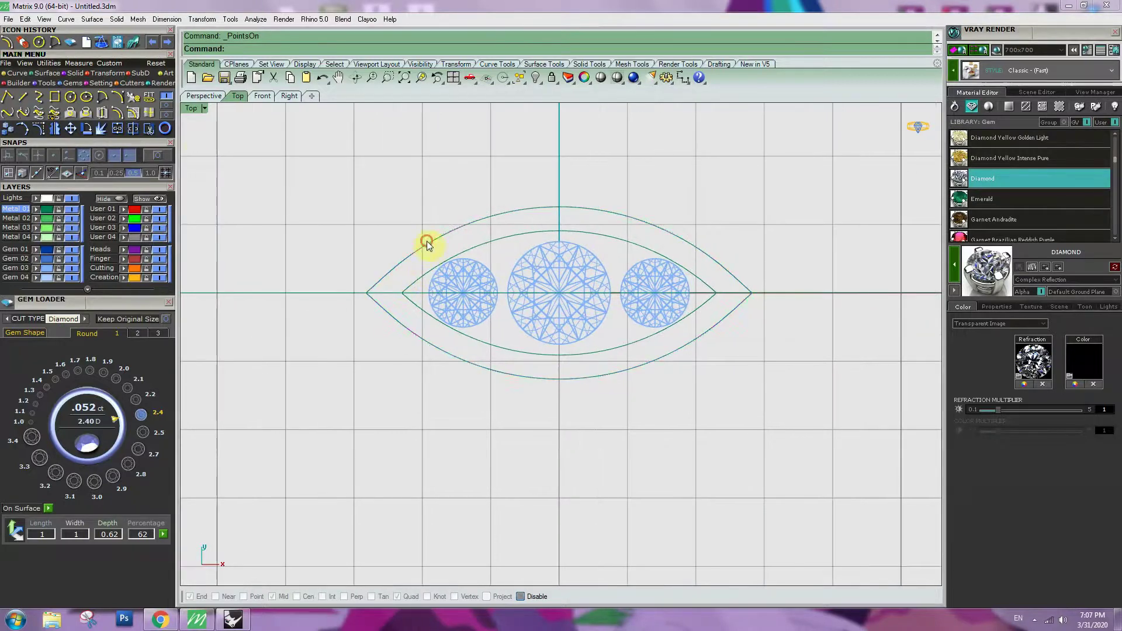
Step: Extrude the outer marquise curve straight downward to one side as a closed solid extending below the stones
double_click(191, 109)
scroll(376, 476, up, 5)
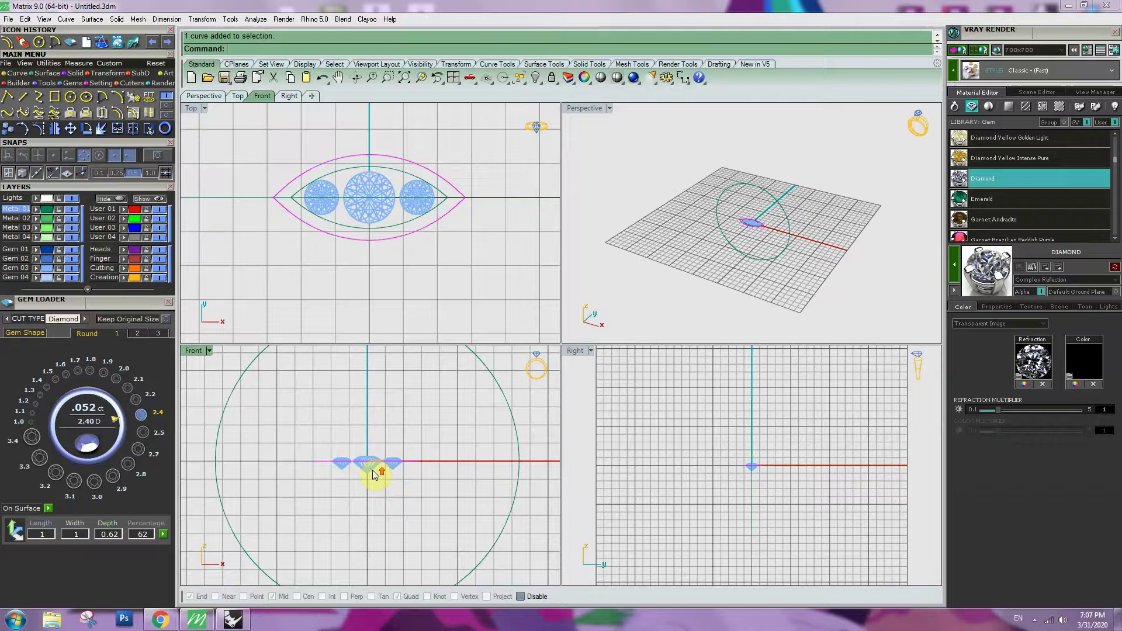
double_click(192, 352)
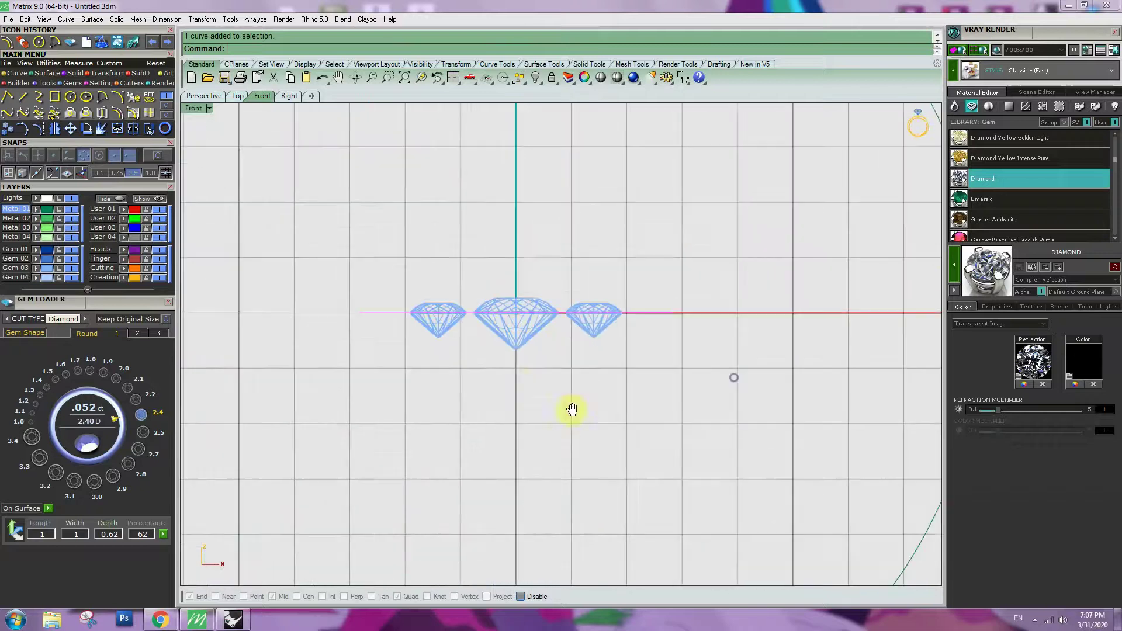
click(76, 73)
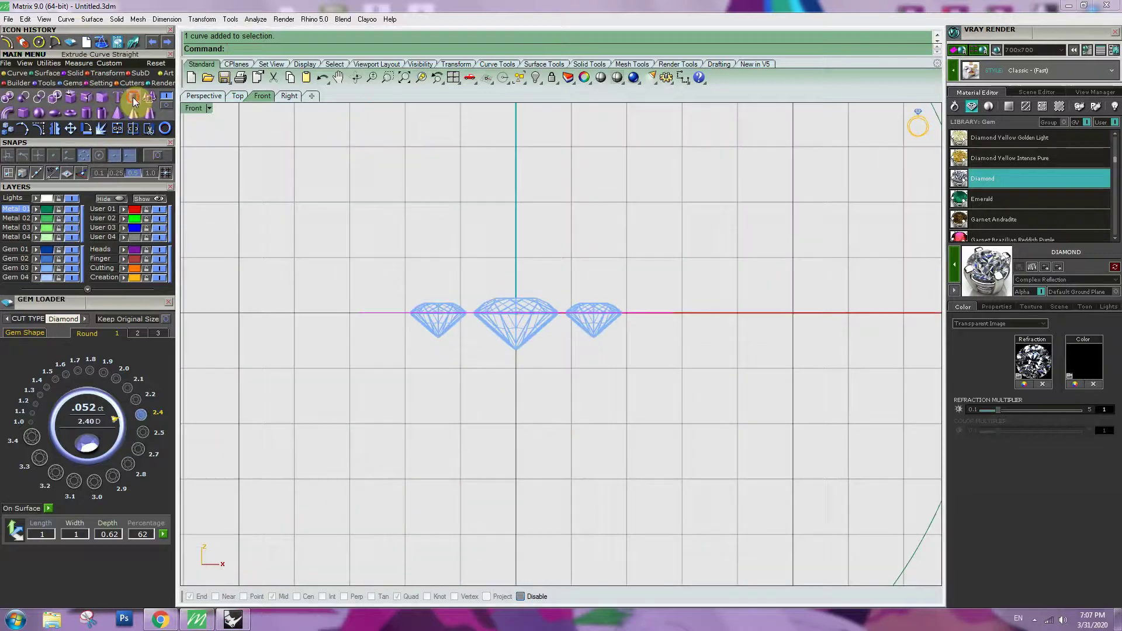
click(133, 128)
click(349, 49)
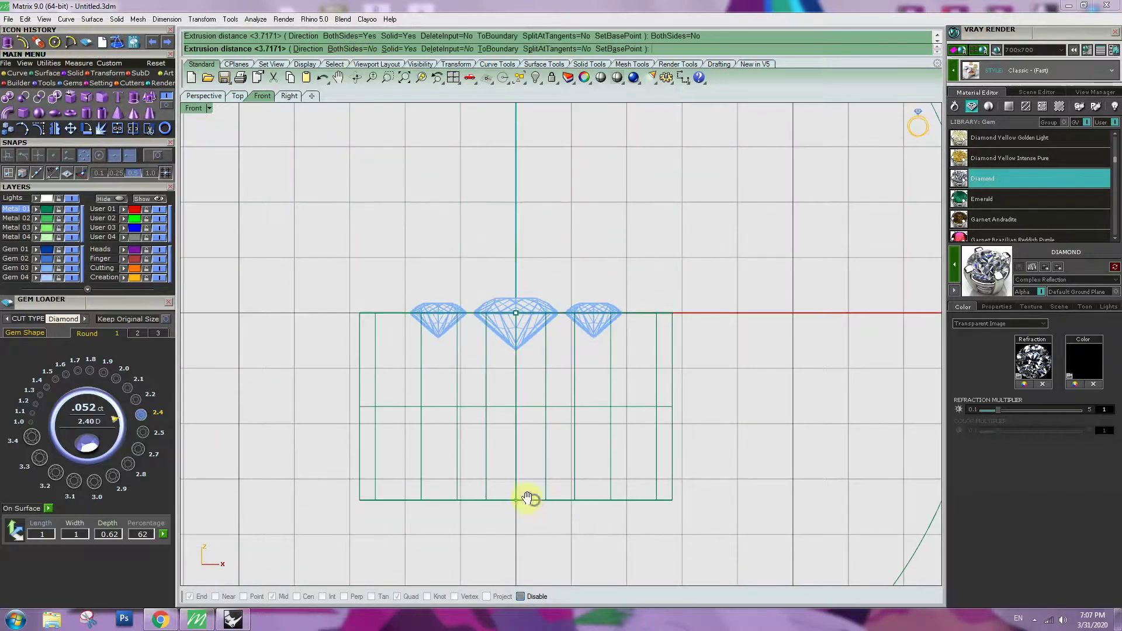
right_drag(531, 501, 523, 452)
click(531, 445)
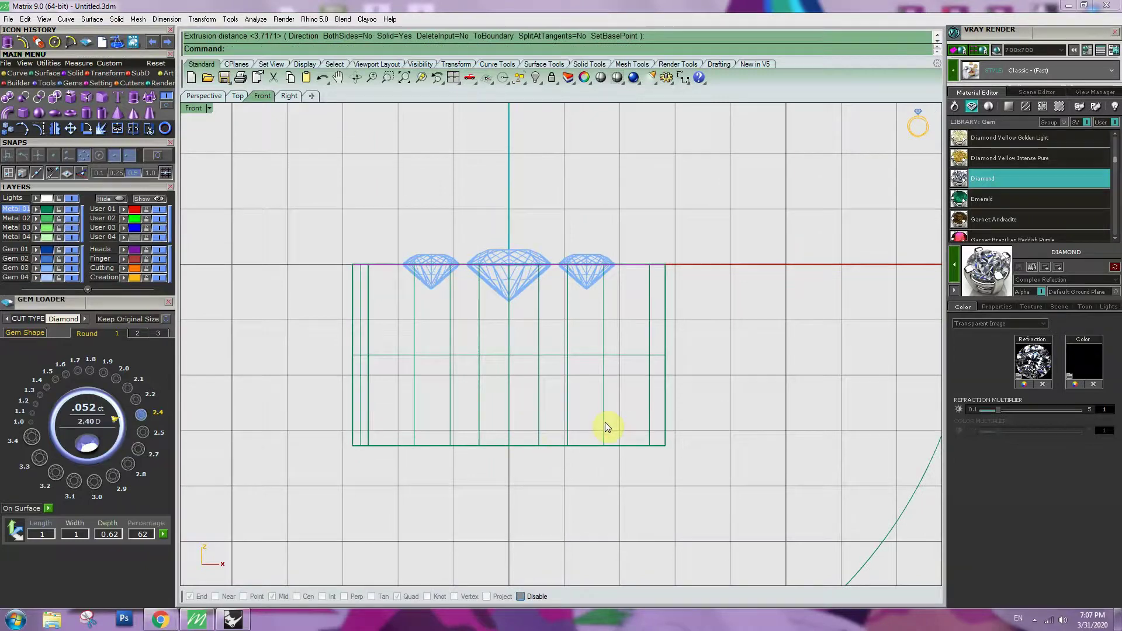
Step: Move the extruded marquise solid up in the front view until its top is level with the centre stone's table
click(605, 422)
scroll(388, 248, up, 3)
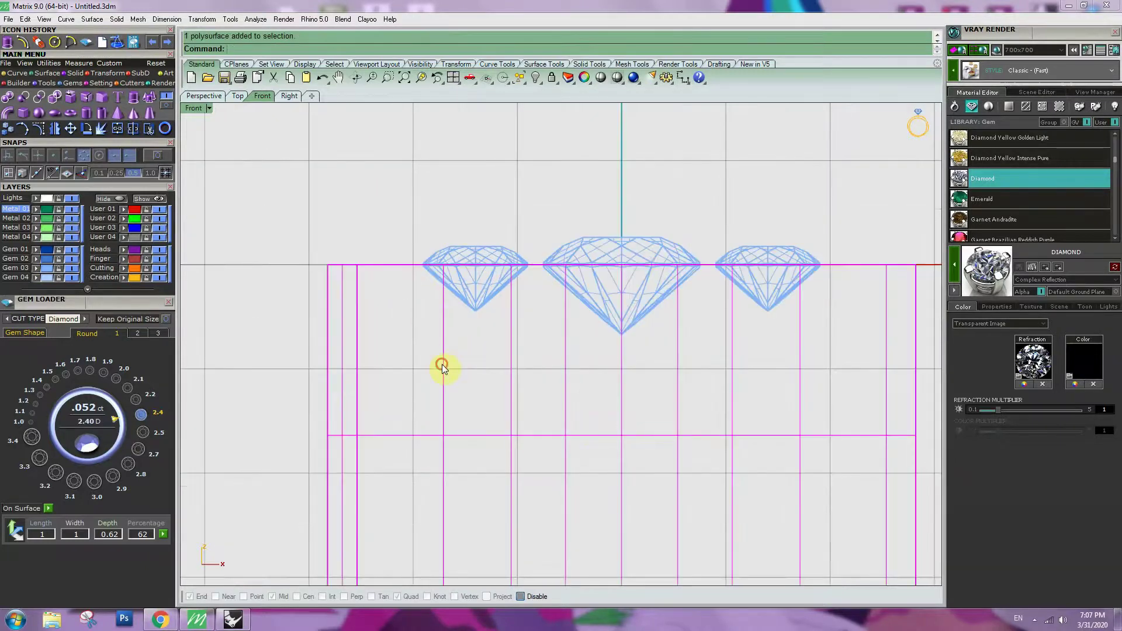
drag(442, 363, 449, 337)
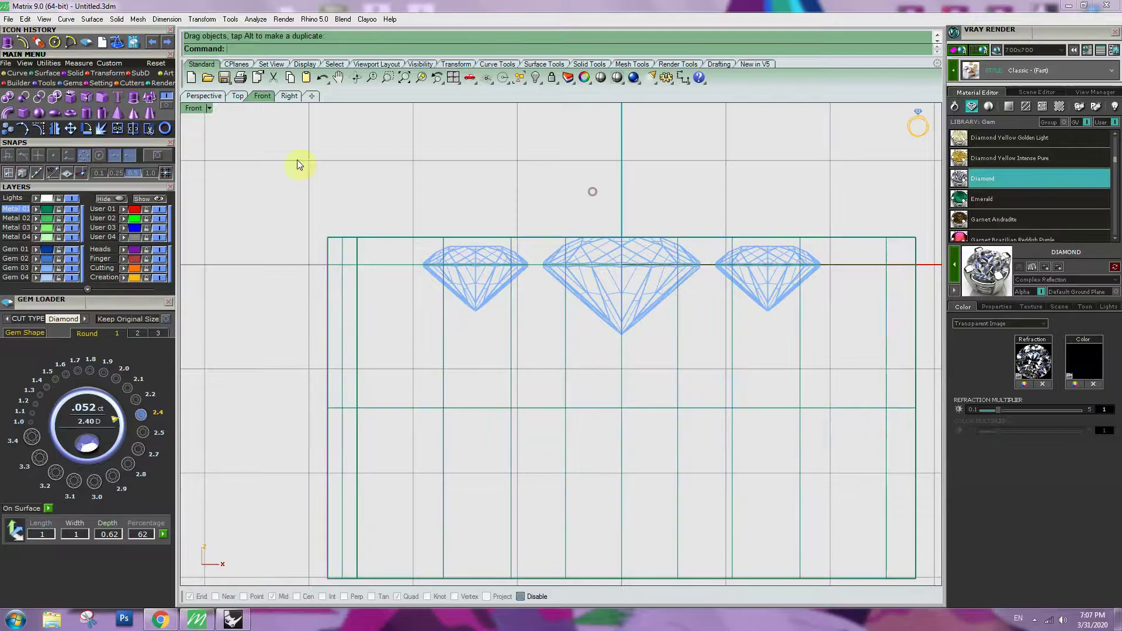
Step: Apply a bounding-box edit cage to the marquise solid in world coordinates with a Z point count of 5 and global region
double_click(195, 113)
scroll(754, 234, up, 5)
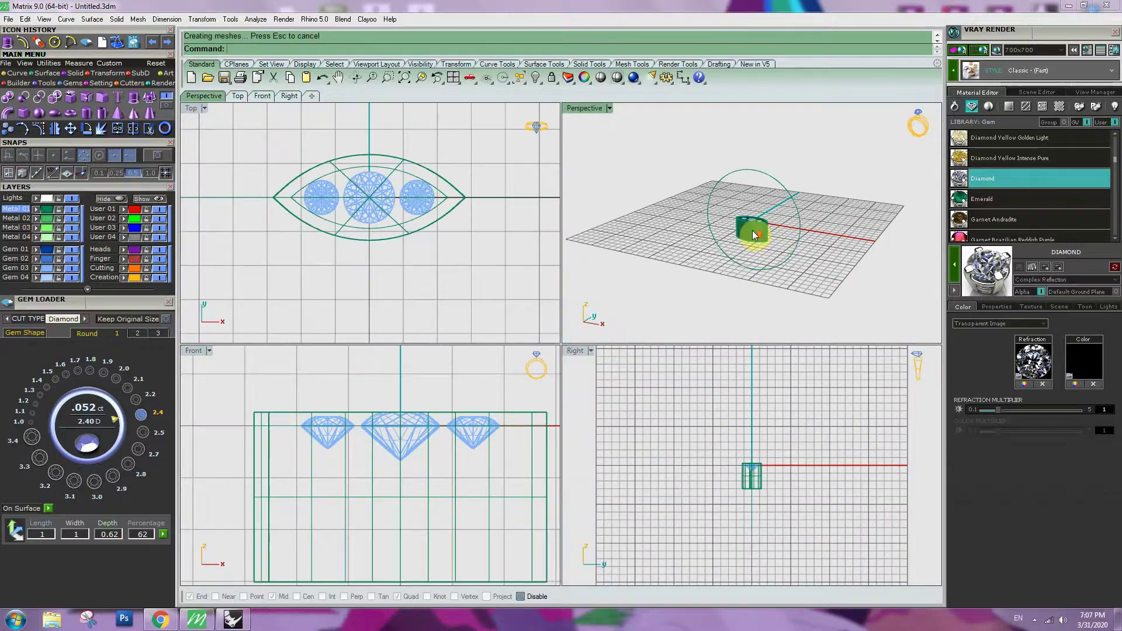
scroll(759, 227, up, 5)
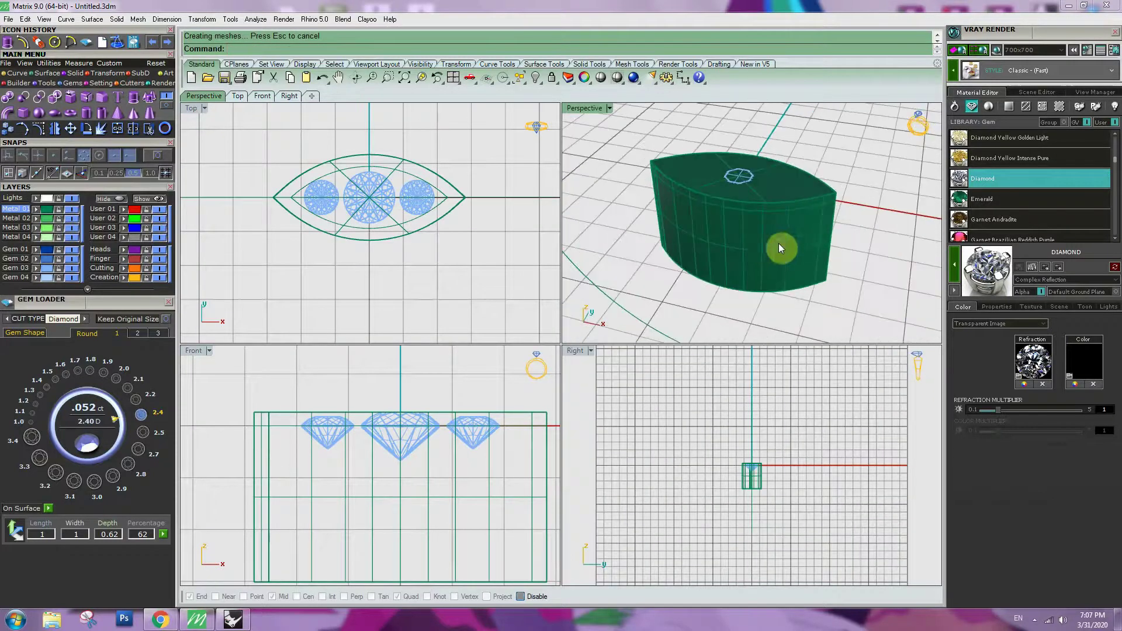
click(779, 248)
click(107, 73)
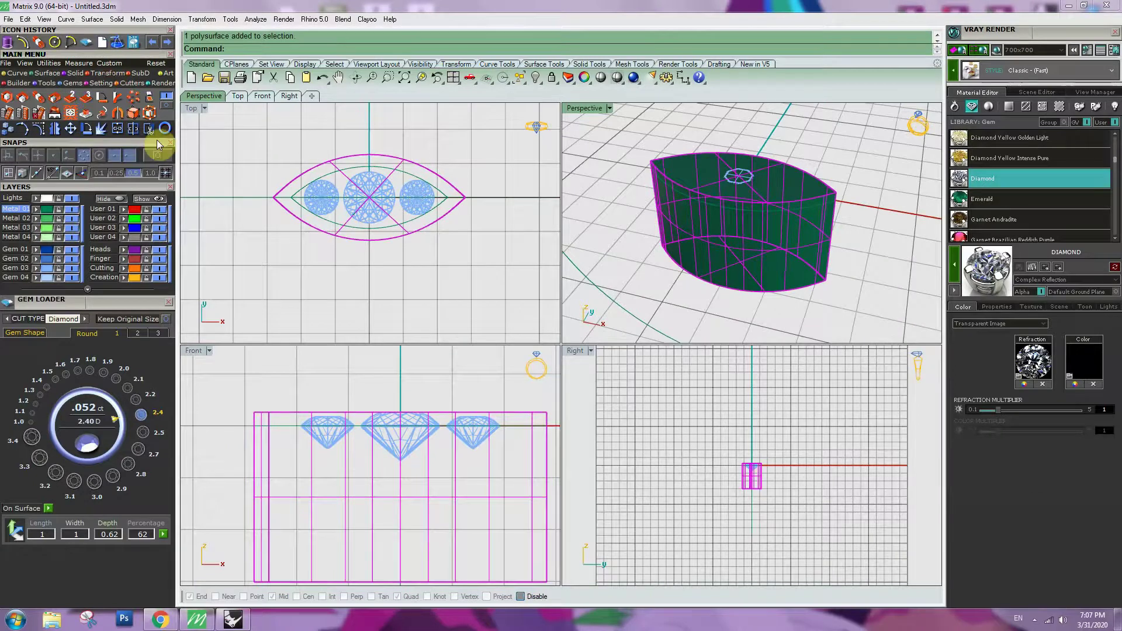
click(149, 128)
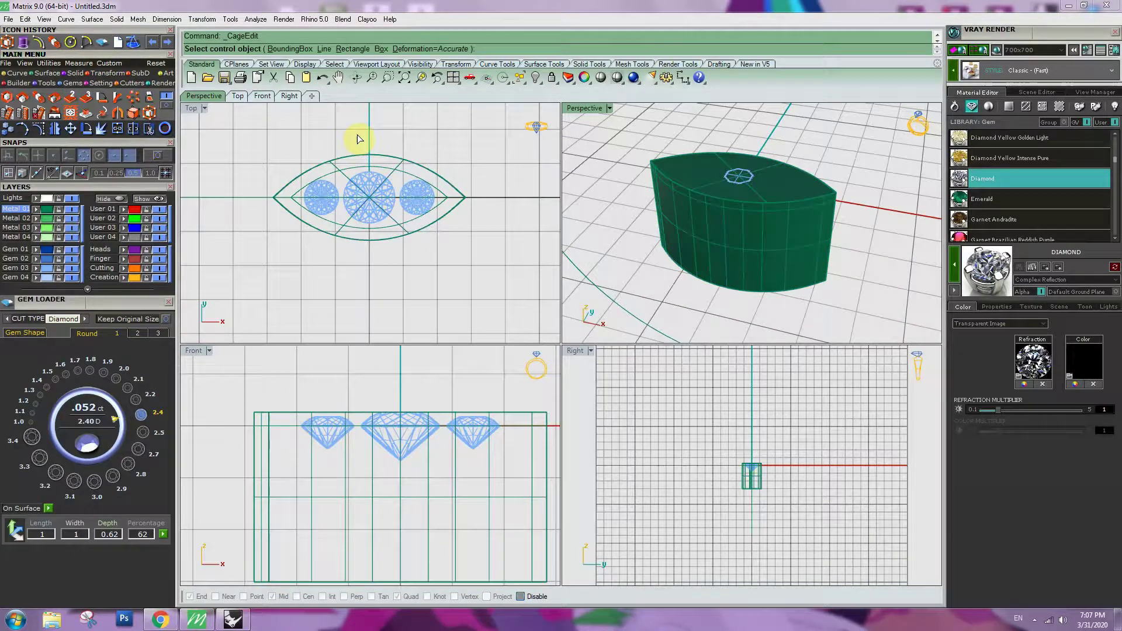
click(292, 49)
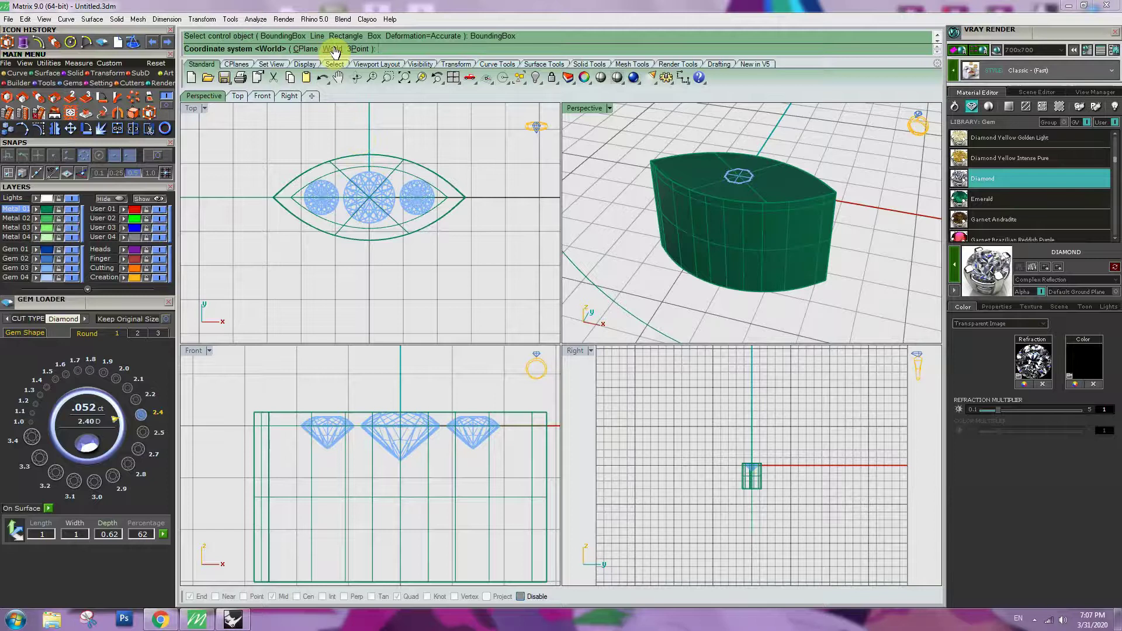
click(332, 49)
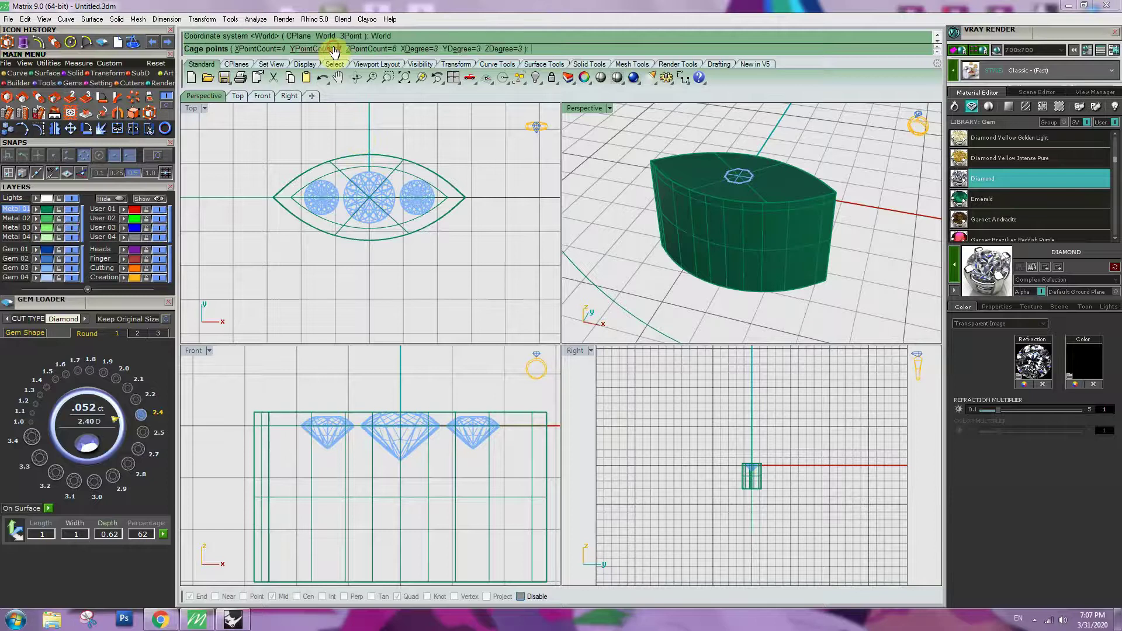
click(369, 49)
text(5)
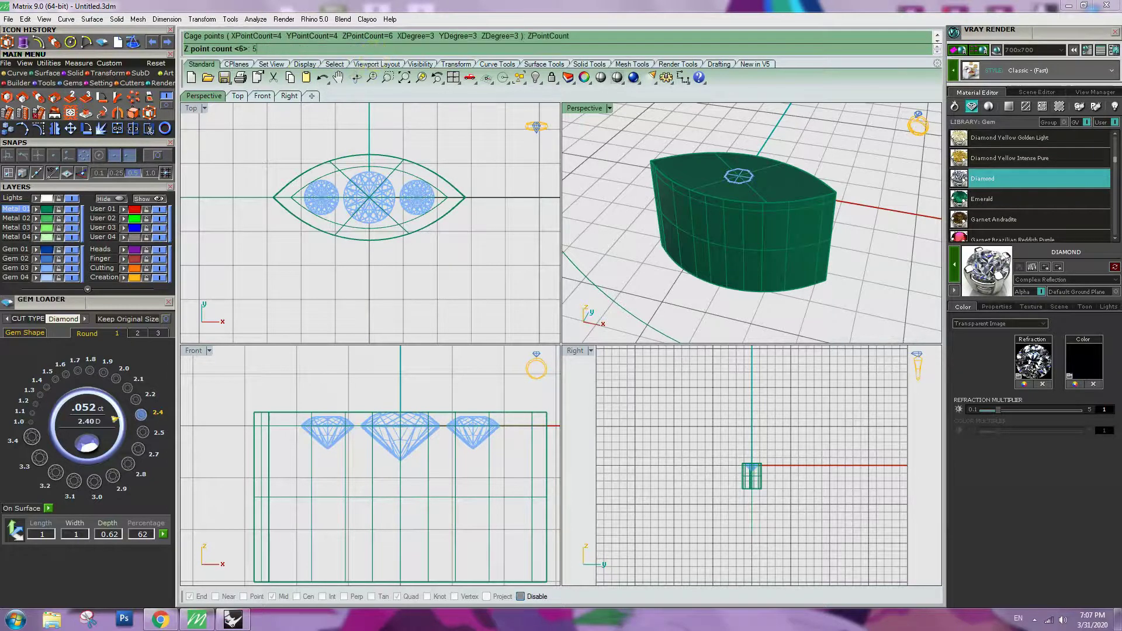
key(Return)
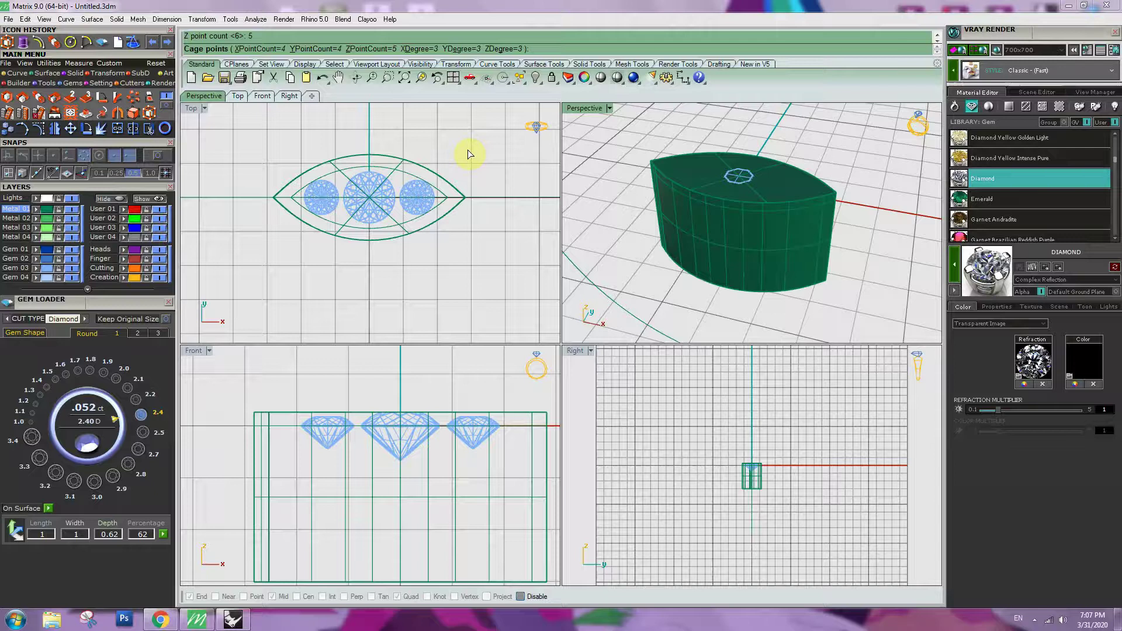
key(Return)
key(Return)
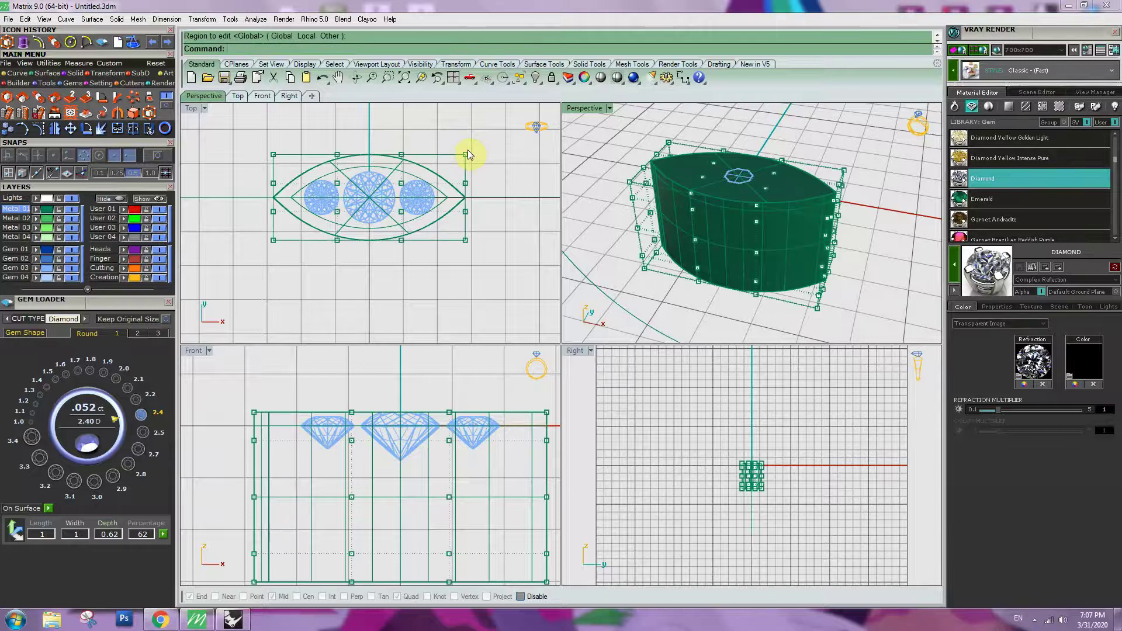
Step: Scale the middle row of cage points outward in two dimensions from the origin to bulge the solid's sides
scroll(753, 483, up, 7)
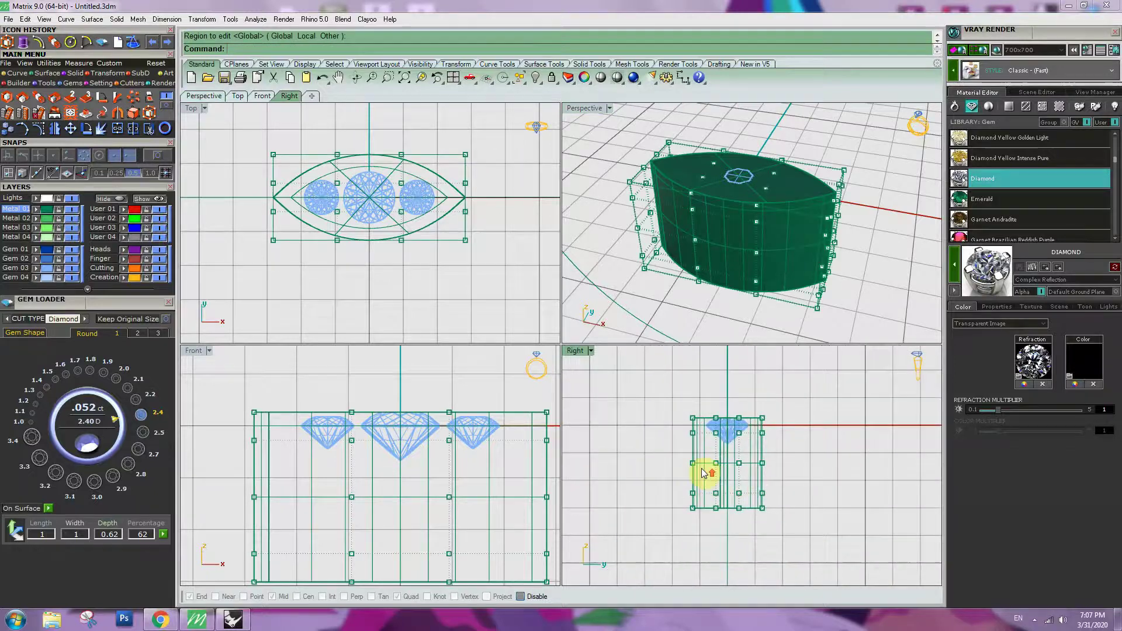
drag(671, 454, 837, 471)
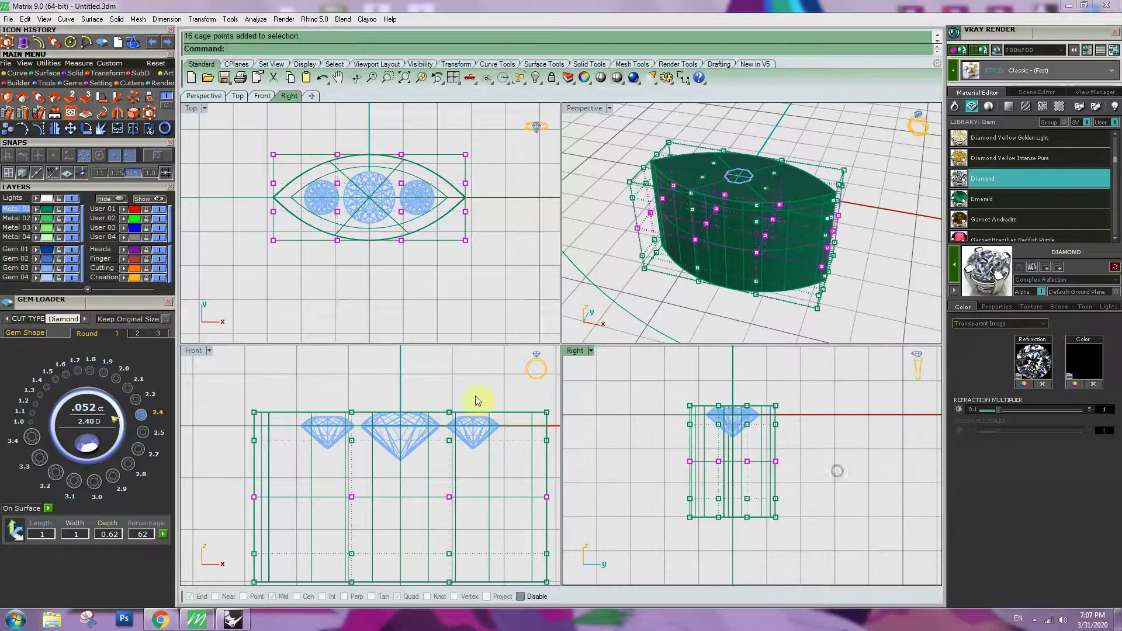
click(72, 94)
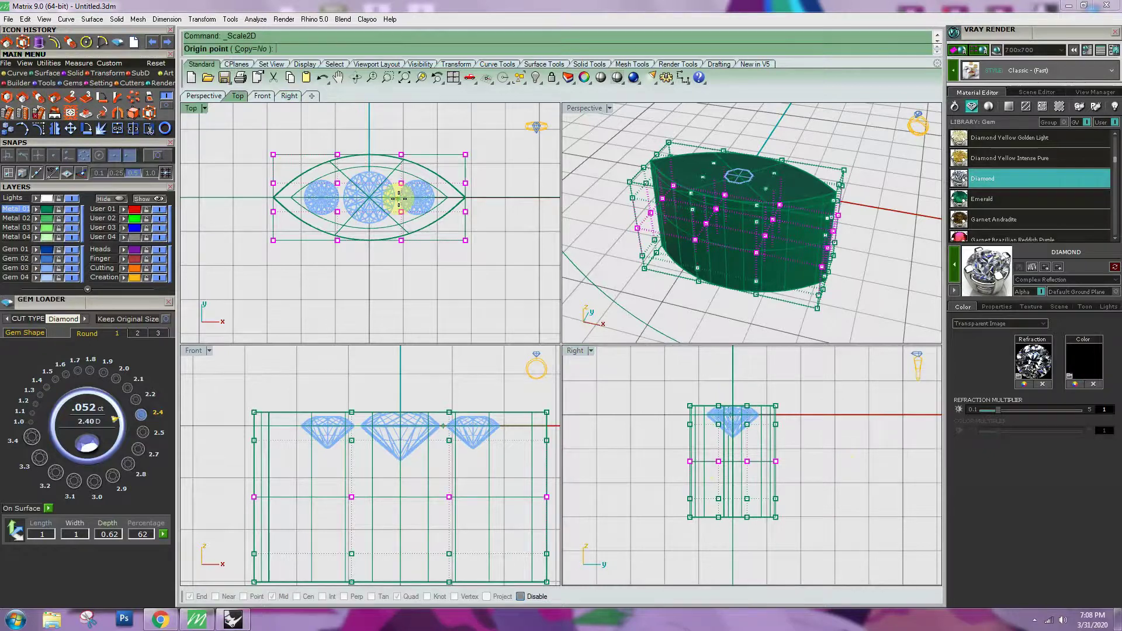
text(0)
key(Return)
scroll(466, 210, up, 4)
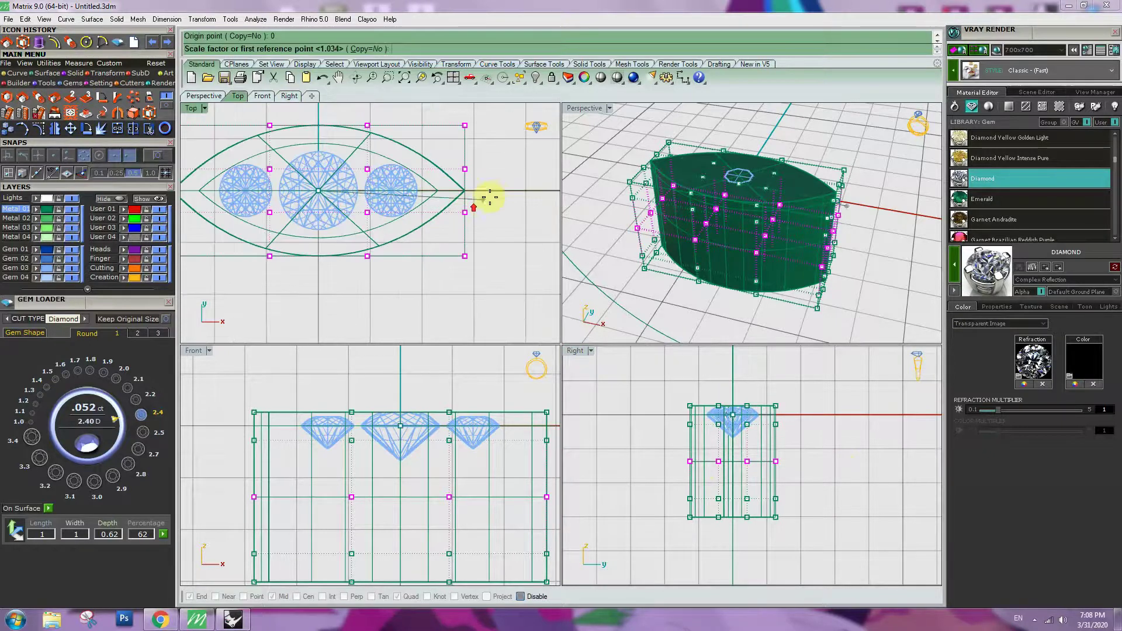
click(497, 195)
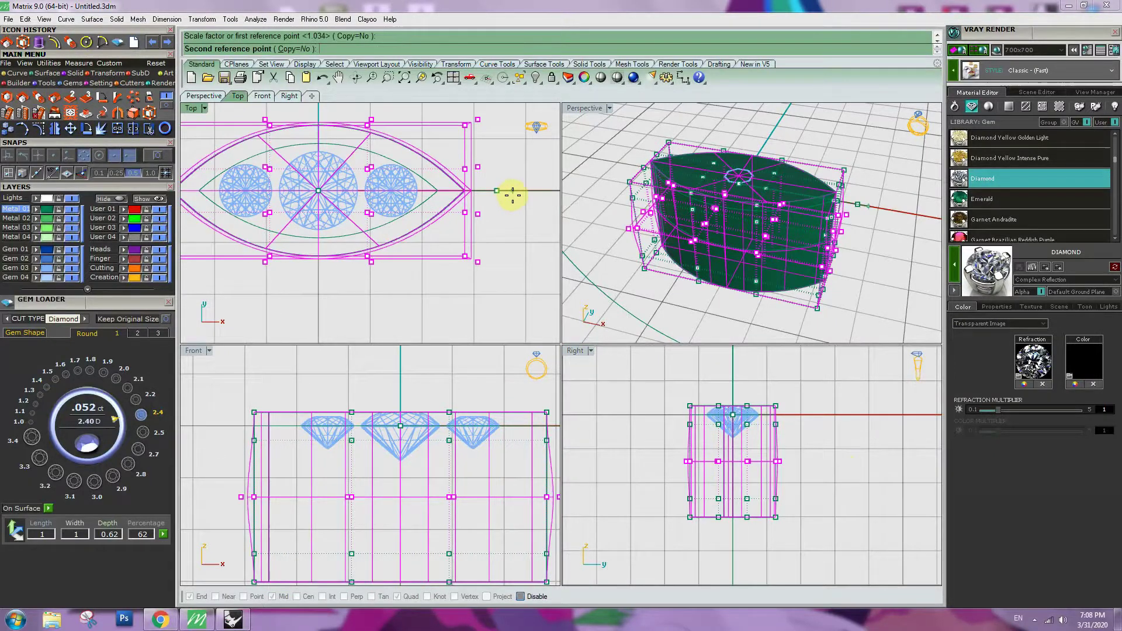
click(521, 195)
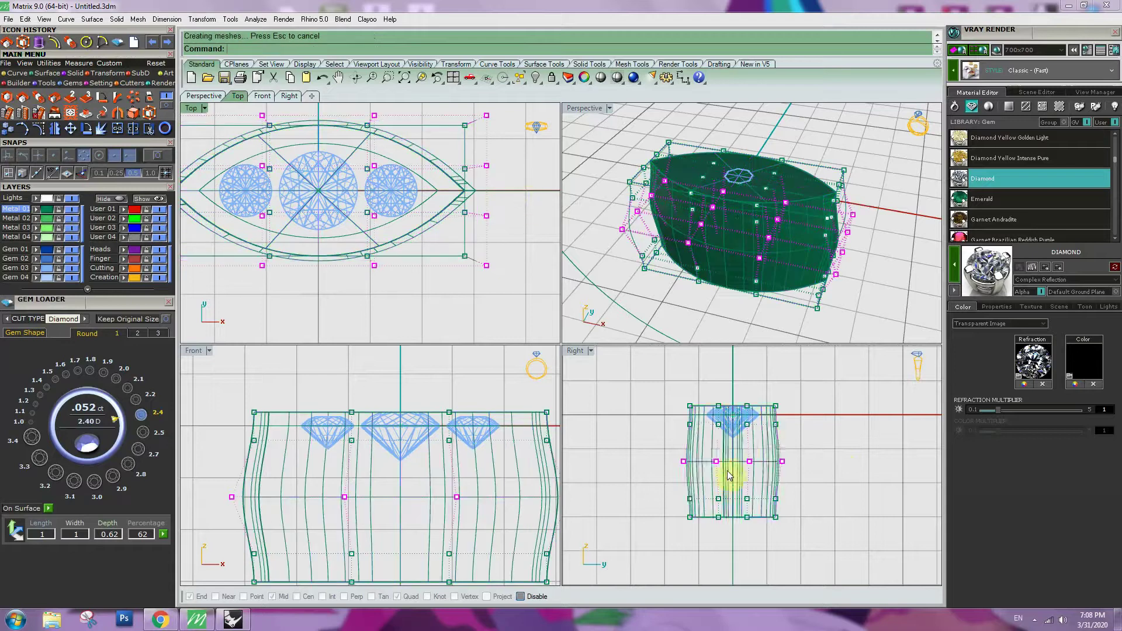
Step: Scale the cage point rows just above and below the middle outward together in 2D from the origin
scroll(726, 466, up, 3)
drag(662, 402, 859, 441)
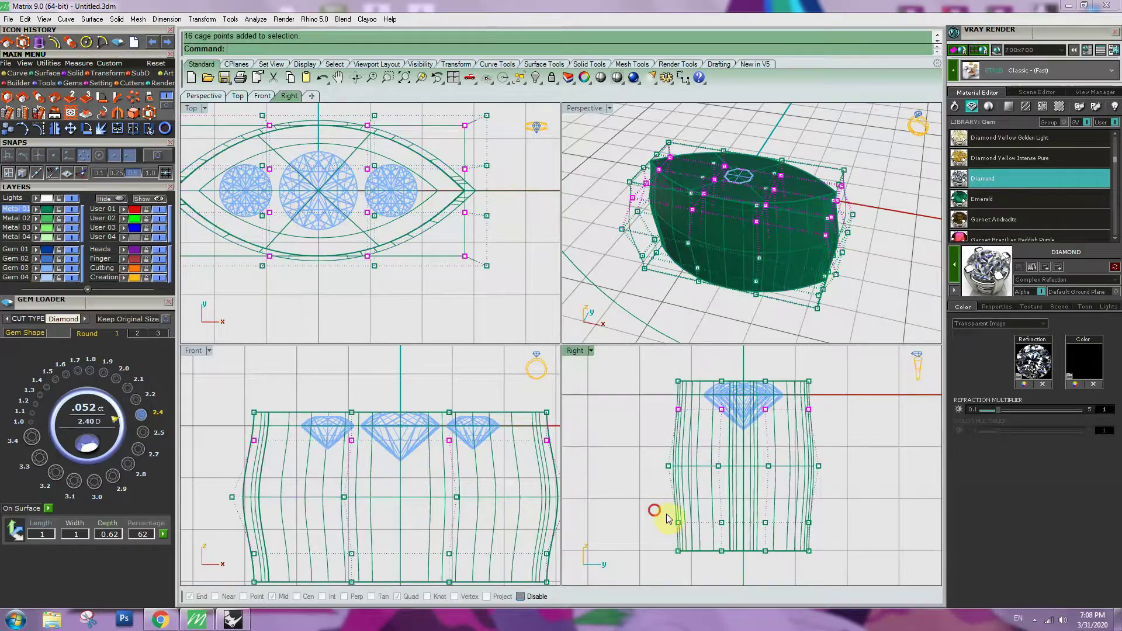
shift+drag(668, 518, 825, 532)
right_click(319, 199)
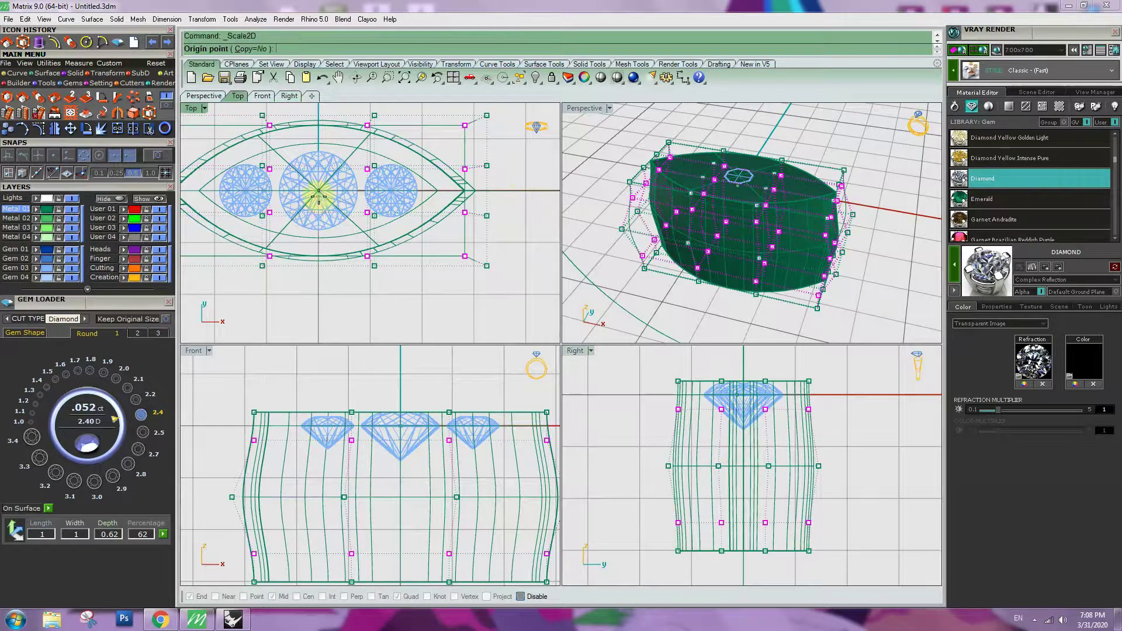
text(0)
key(Return)
scroll(486, 196, up, 1)
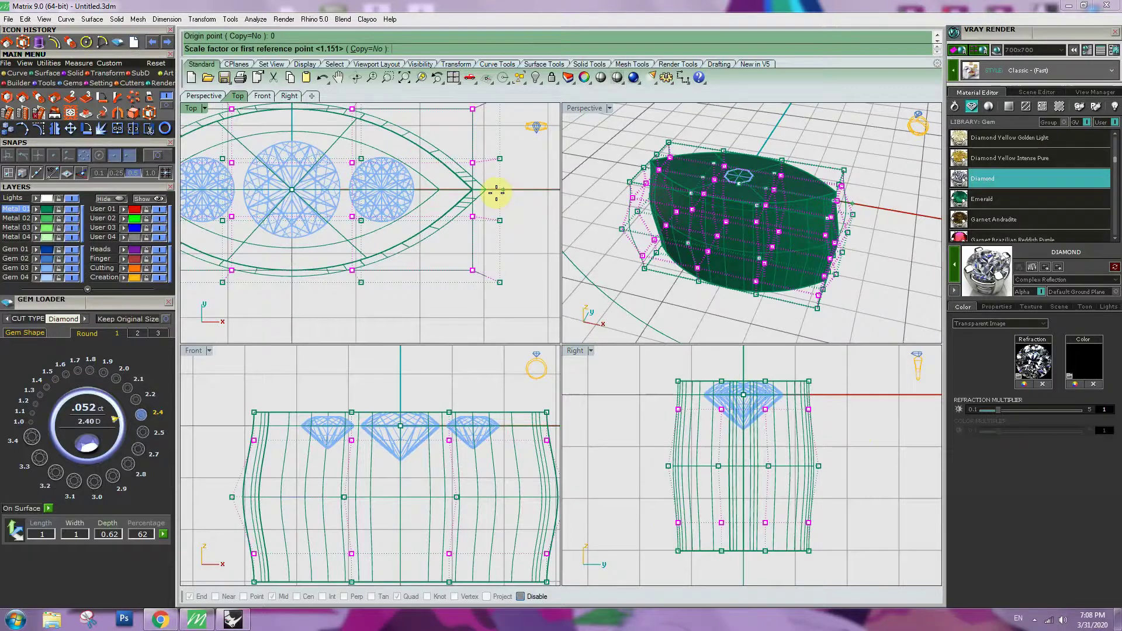
click(481, 190)
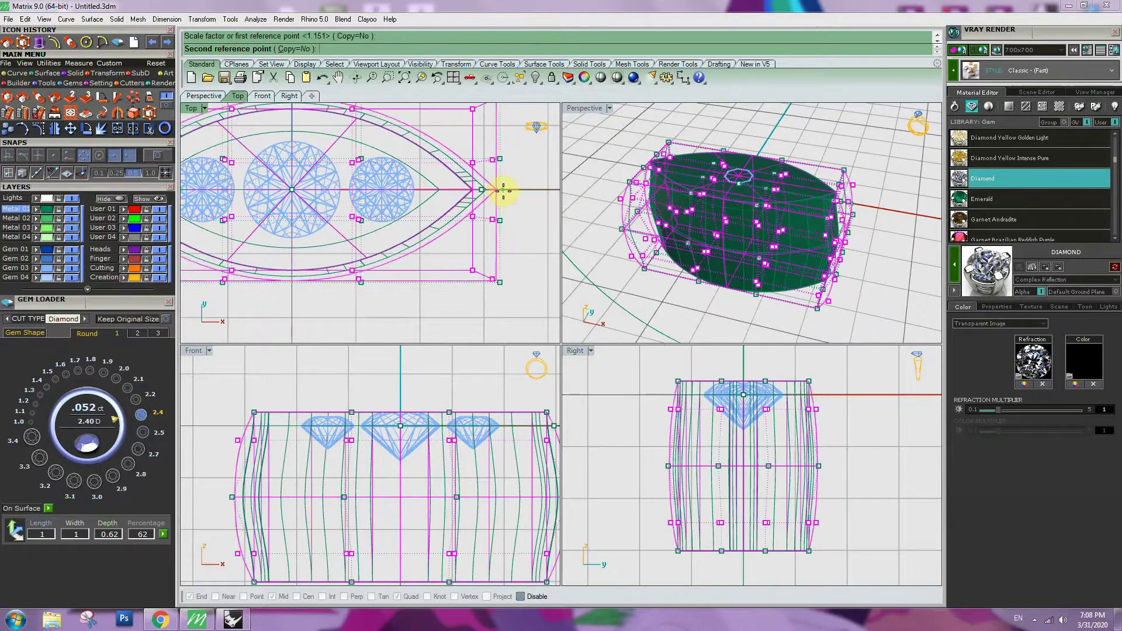
click(507, 191)
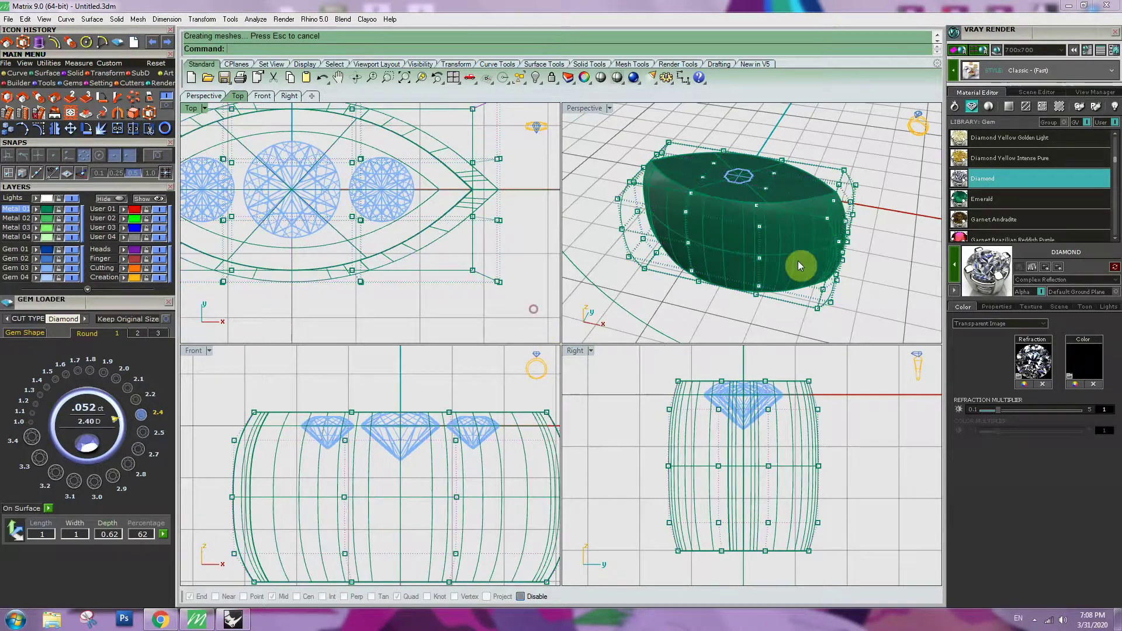
Step: Enlarge the middle row of cage points slightly more with another 2D scale from the origin and deselect them
right_drag(801, 263, 701, 222)
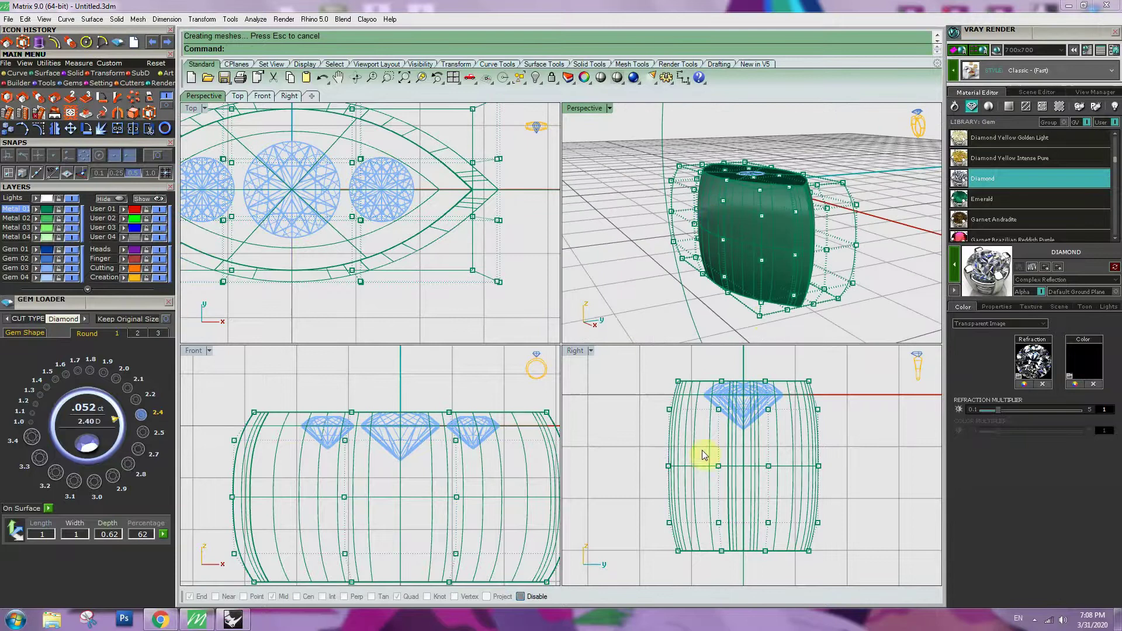
drag(642, 449, 837, 485)
right_click(388, 195)
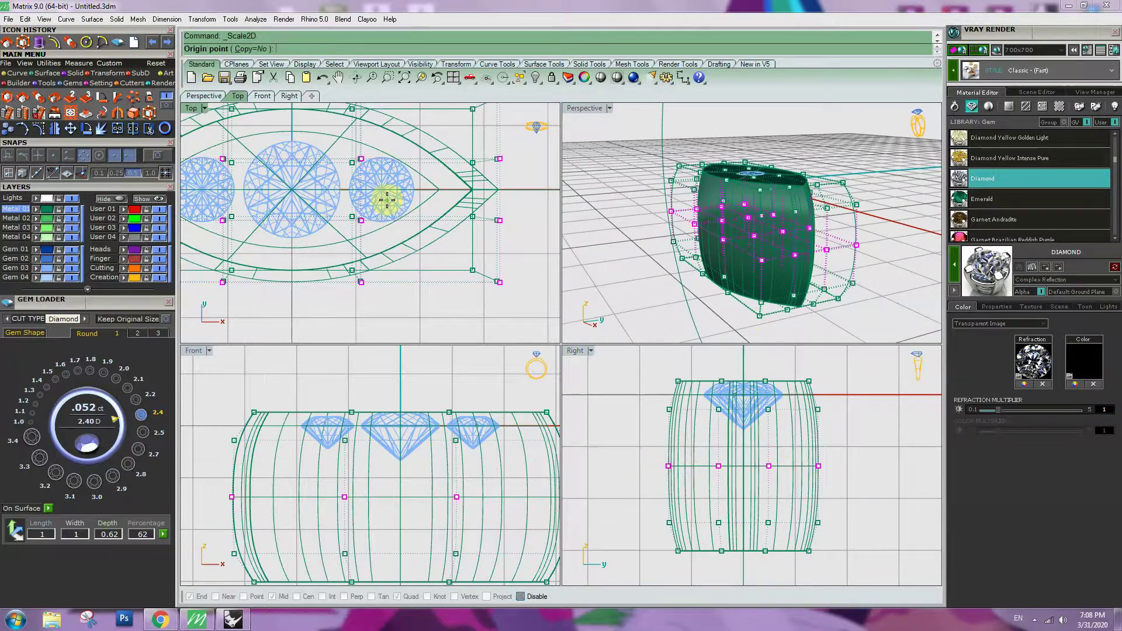
text(0)
key(Return)
click(498, 204)
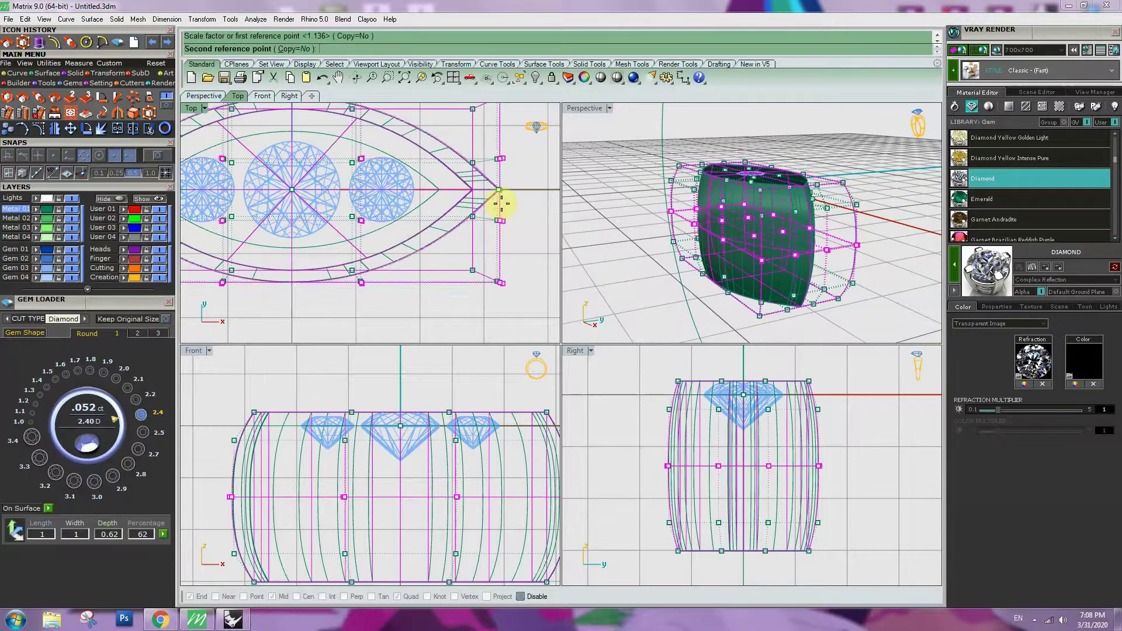
click(512, 202)
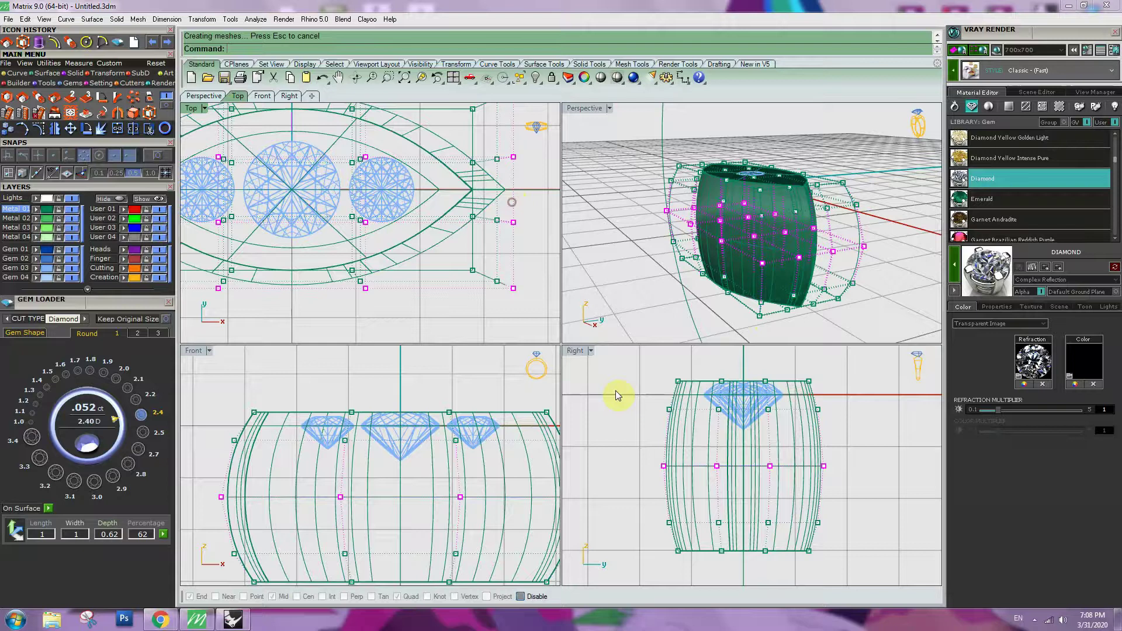
click(623, 437)
Step: Raise the second cage point row from the top and the middle row in the right view
scroll(707, 485, up, 2)
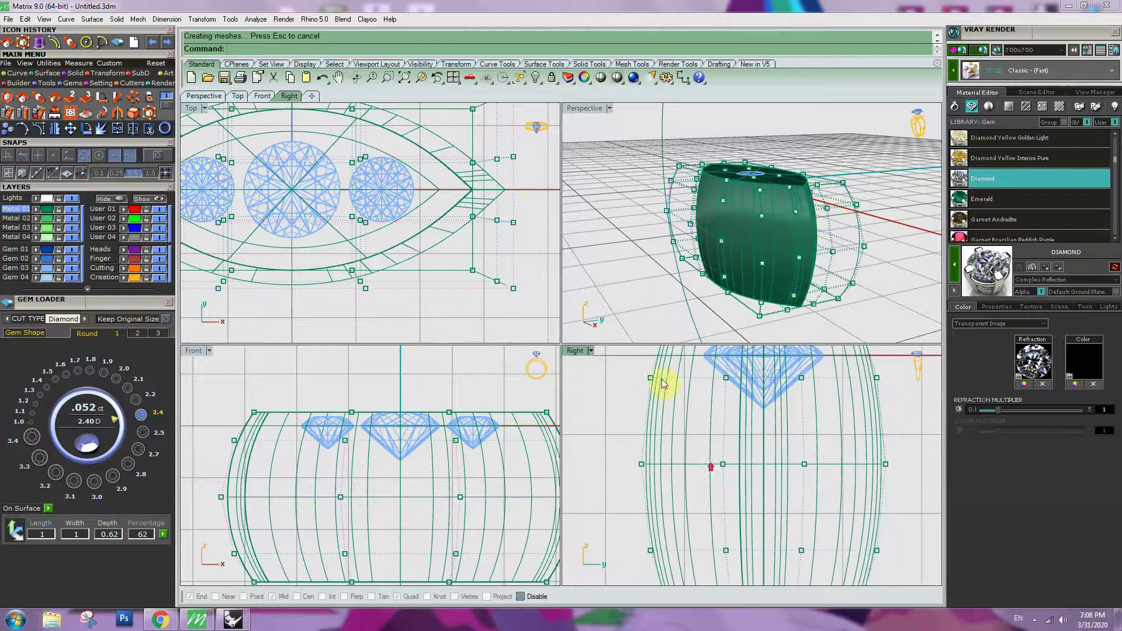
double_click(581, 349)
mouse_move(377, 314)
mouse_down()
mouse_move(765, 351)
mouse_move(741, 354)
mouse_up()
scroll(666, 334, up, 2)
drag(685, 321, 683, 284)
scroll(651, 341, down, 3)
drag(420, 391, 675, 362)
scroll(671, 412, up, 2)
Step: Move the two lowest rows of cage points up together in the right view to shorten the solid
right_drag(600, 491, 596, 364)
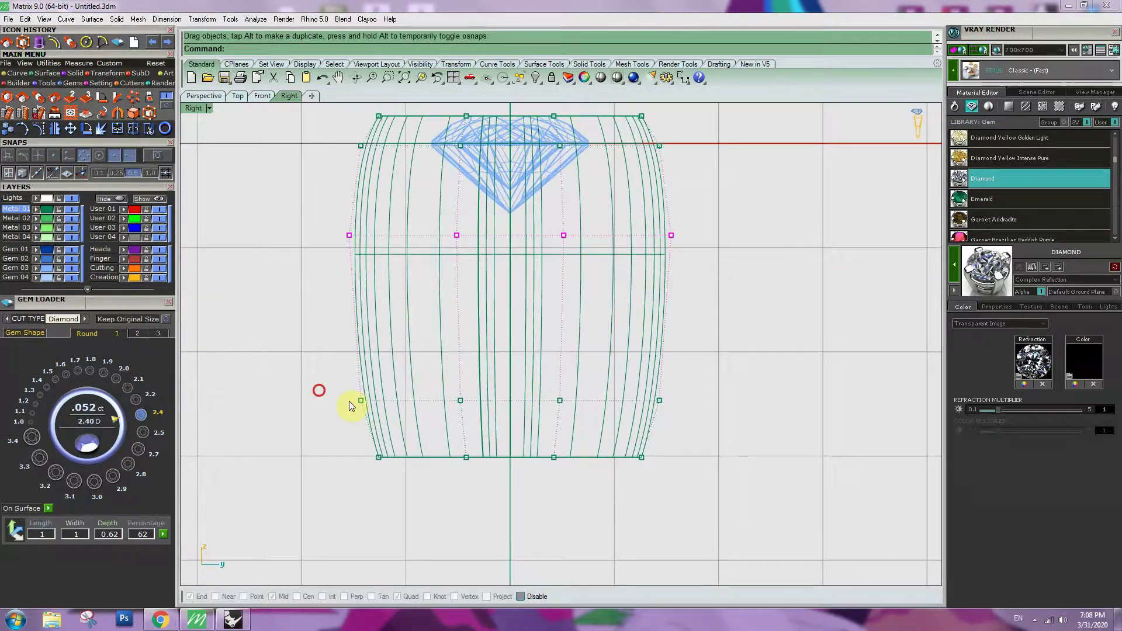
drag(349, 401, 643, 487)
right_drag(642, 401, 651, 473)
drag(651, 468, 673, 418)
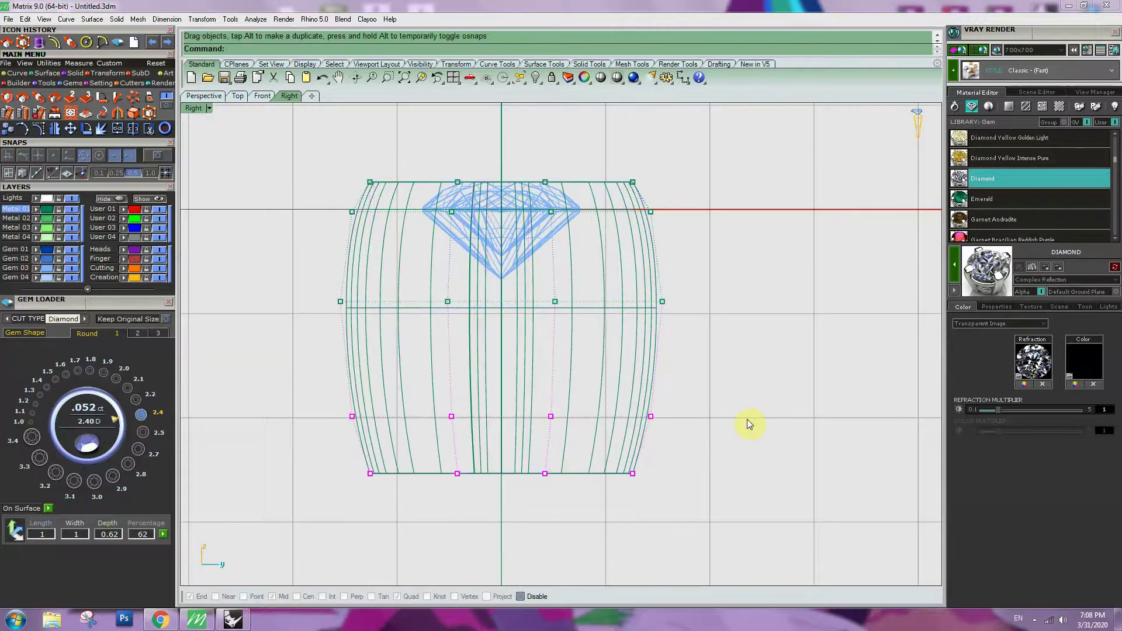
double_click(198, 108)
click(746, 238)
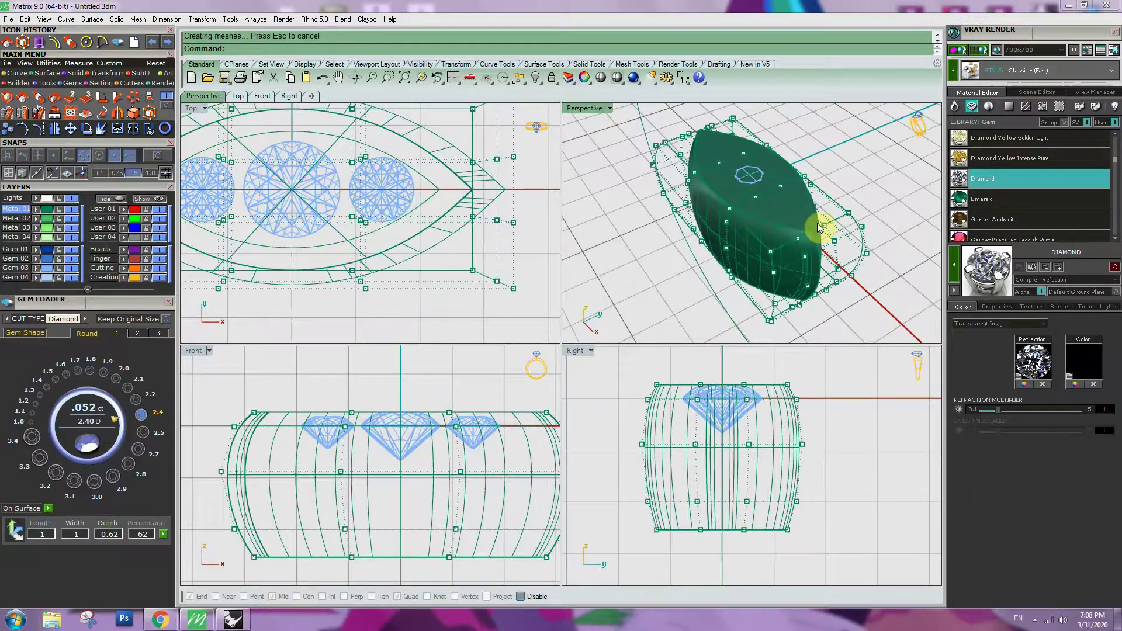
Step: Delete the control cage around the marquise solid
key(Escape)
key(Delete)
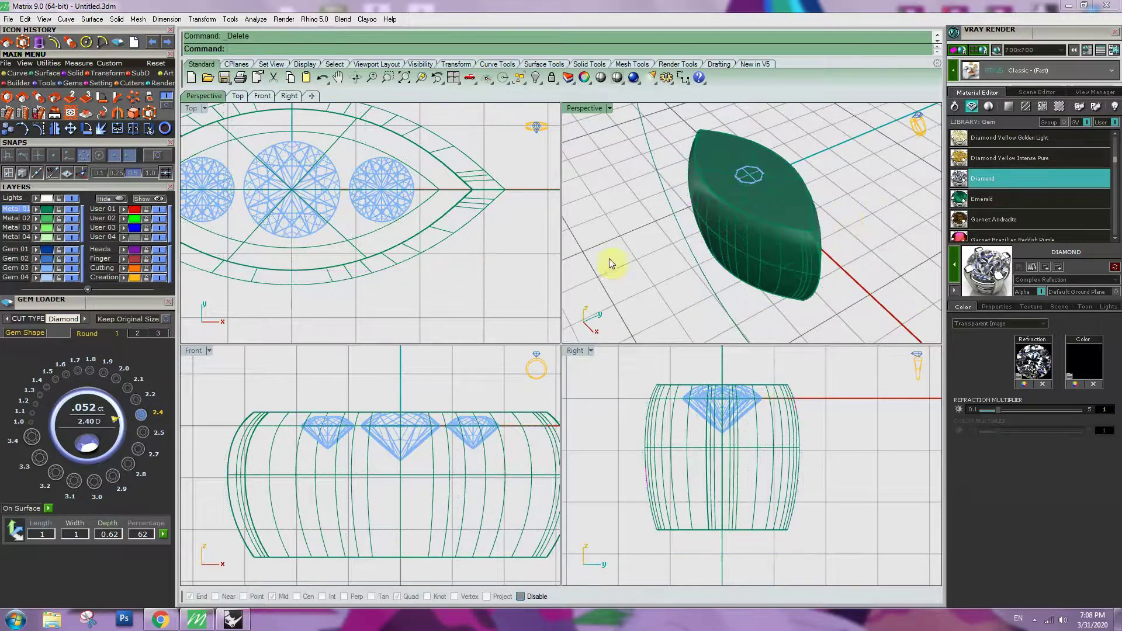
Step: Extrude the inner marquise curve upward as a closed solid that rises above the top of the setting
scroll(447, 200, up, 3)
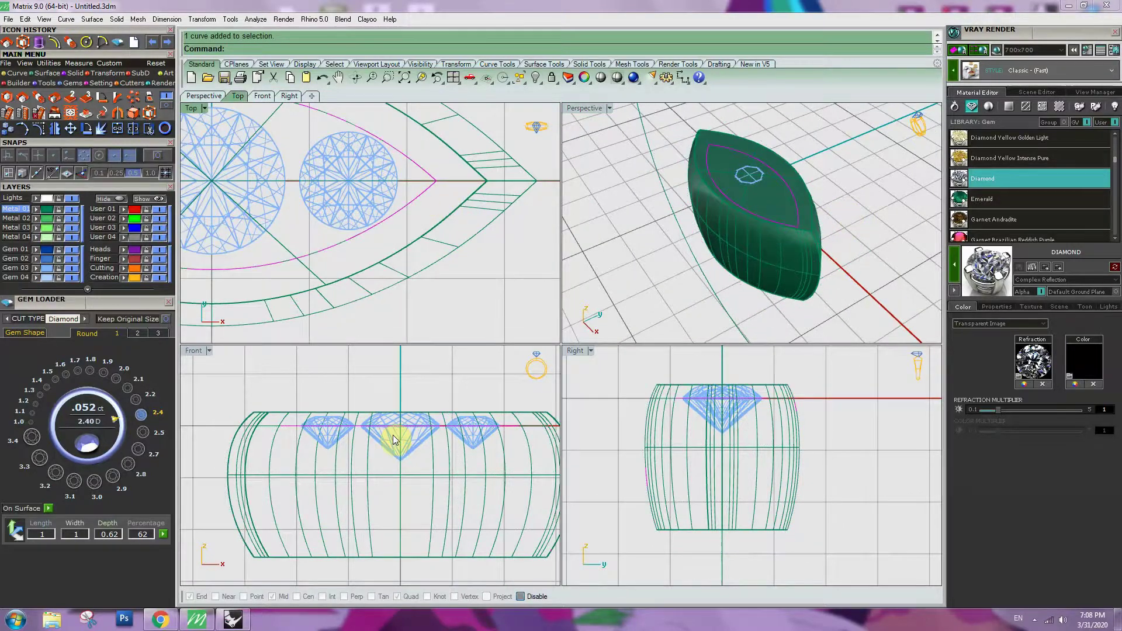
scroll(351, 442, up, 3)
click(90, 83)
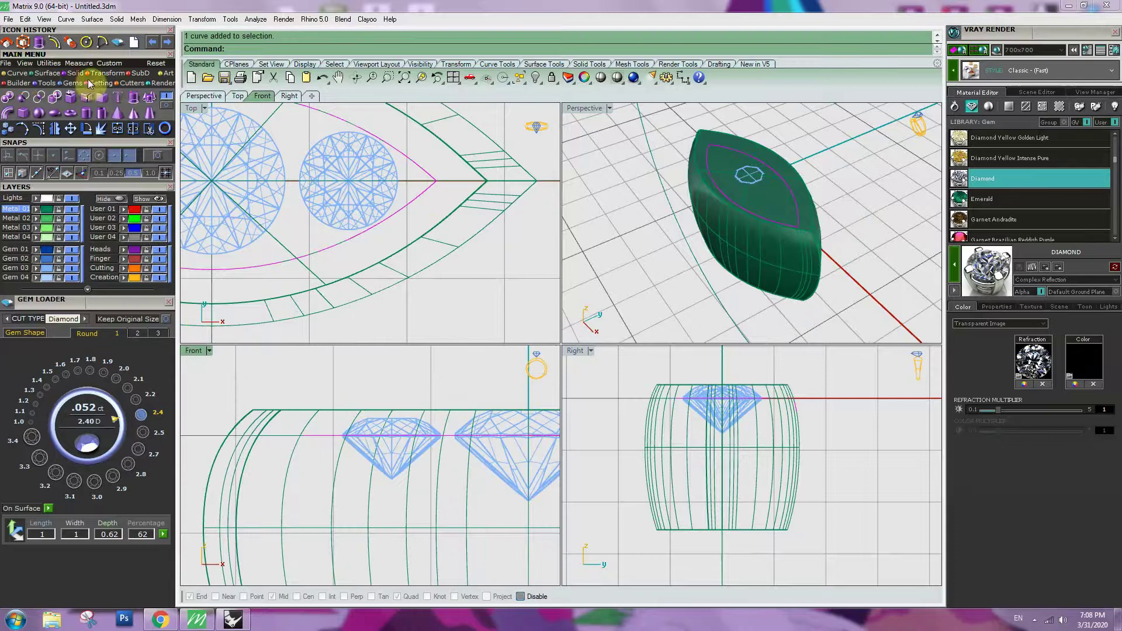
click(131, 99)
scroll(341, 464, down, 4)
right_drag(341, 465, 300, 497)
click(354, 408)
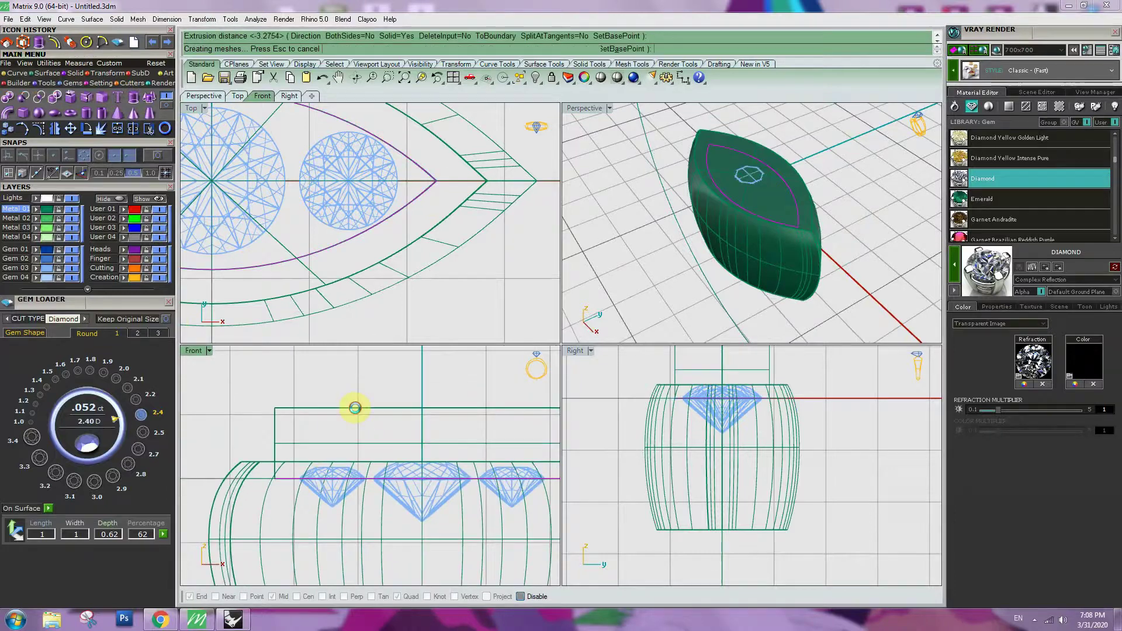
click(355, 408)
right_drag(664, 255, 806, 246)
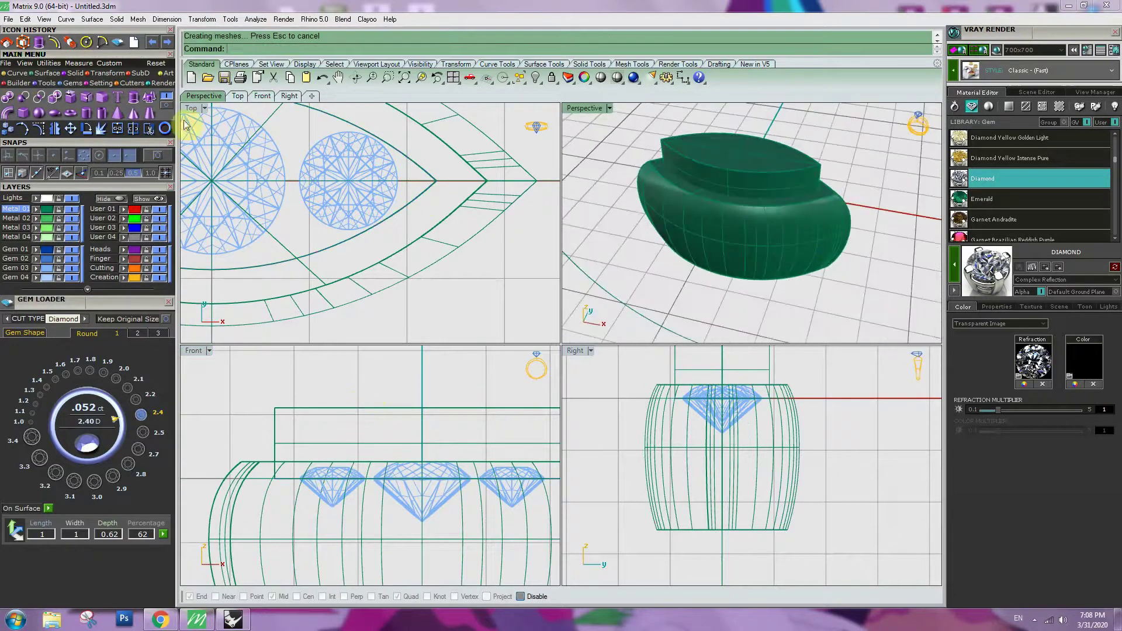
Step: Subtract the extruded inner marquise solid from the setting with a Boolean difference to open a recess over the diamonds
click(24, 97)
scroll(819, 257, up, 3)
click(839, 143)
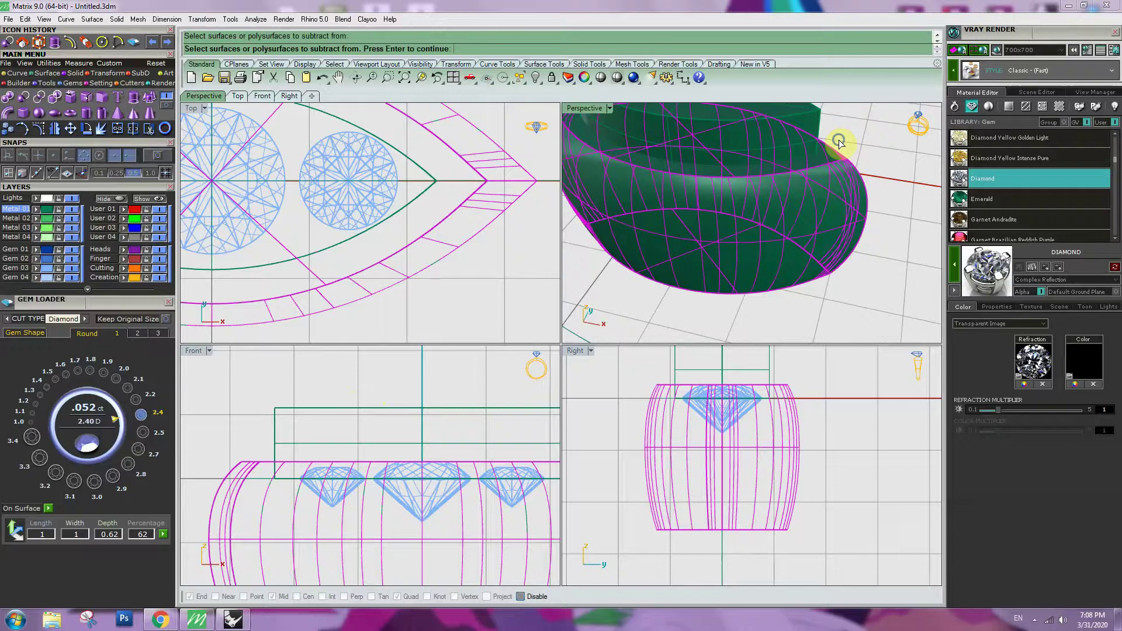
right_click(839, 143)
click(810, 139)
right_click(810, 140)
scroll(808, 192, down, 4)
right_drag(776, 177, 784, 224)
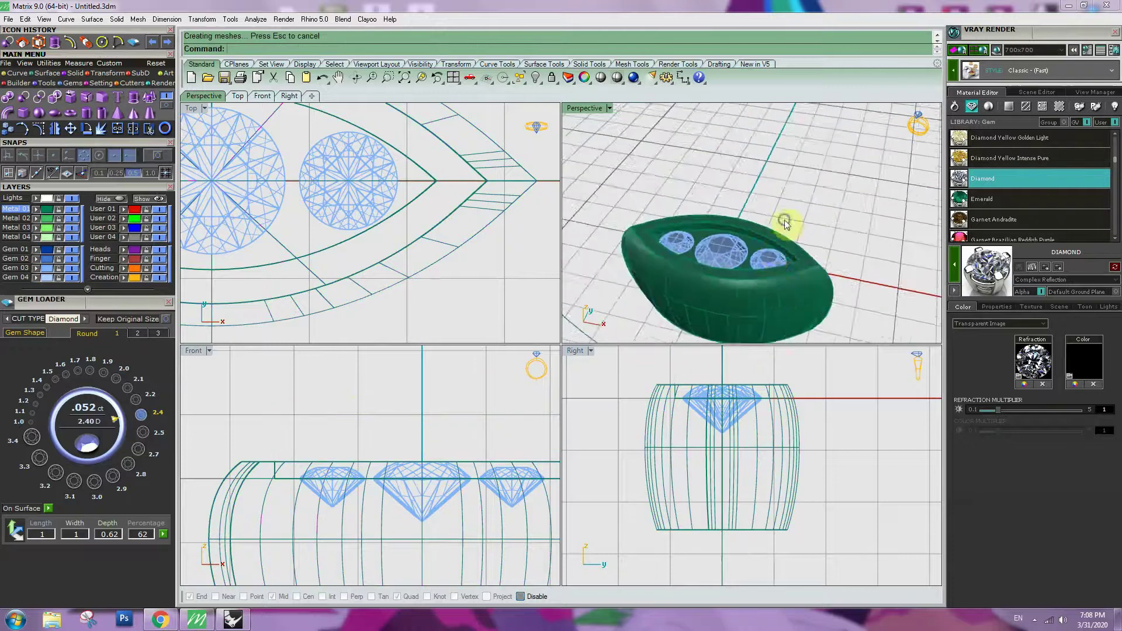
Step: Move the marquise setting and its three diamonds straight up in the front view so the setting straddles the top of the finger circle
scroll(772, 286, up, 3)
click(783, 316)
scroll(719, 237, up, 2)
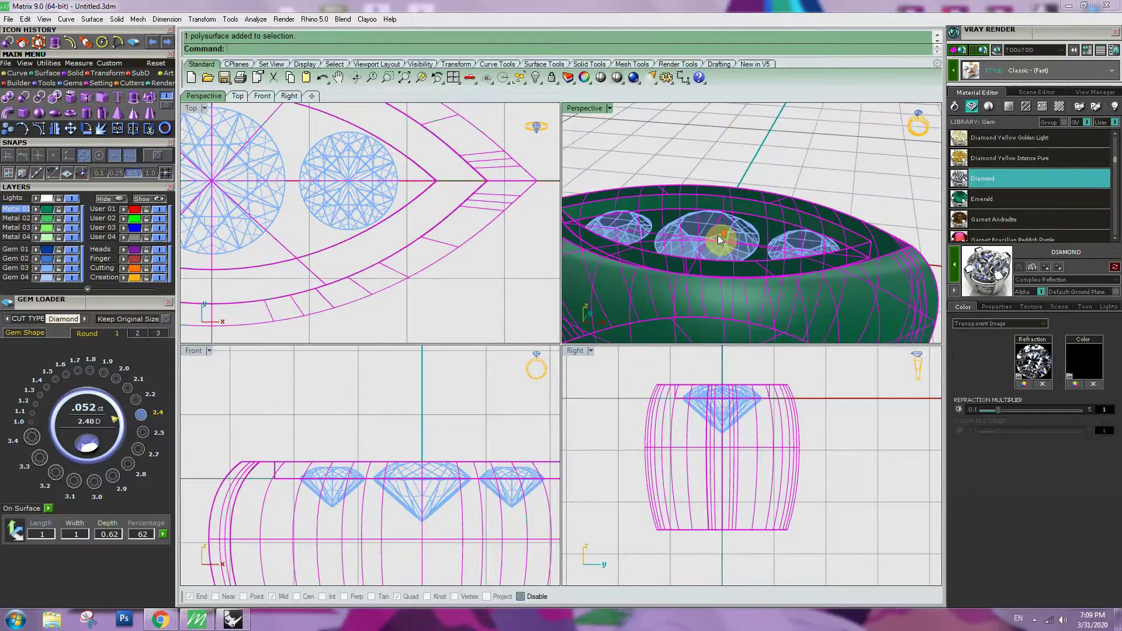
shift+click(717, 235)
shift+click(630, 228)
shift+click(812, 245)
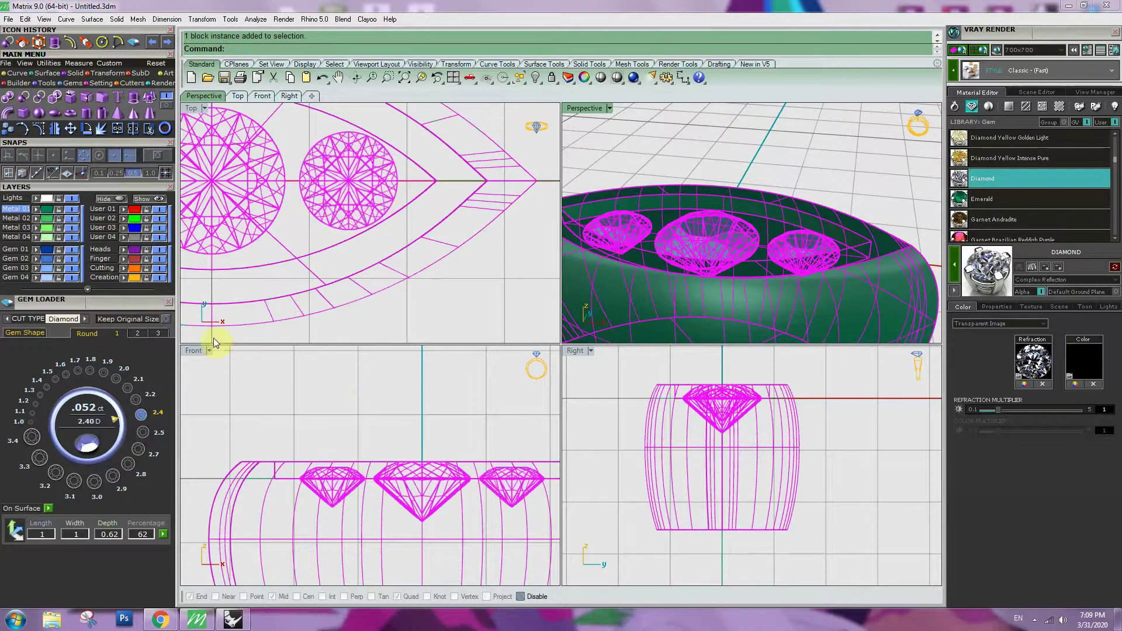
double_click(196, 351)
scroll(548, 300, down, 3)
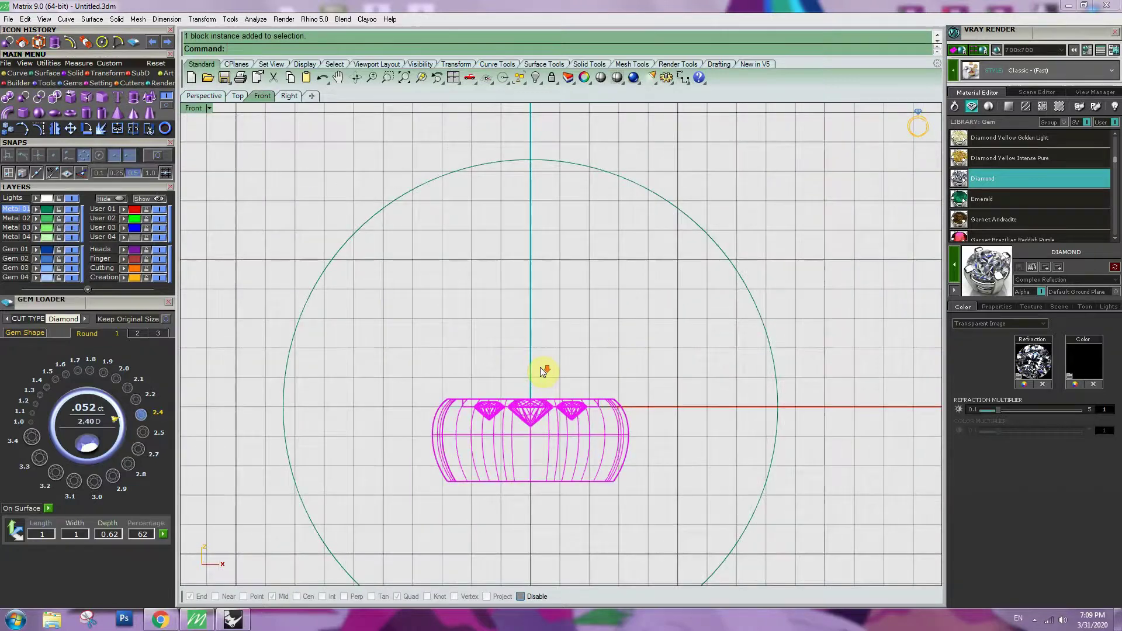
scroll(543, 372, down, 2)
drag(531, 397, 533, 155)
click(802, 231)
scroll(510, 201, up, 8)
right_drag(529, 199, 527, 308)
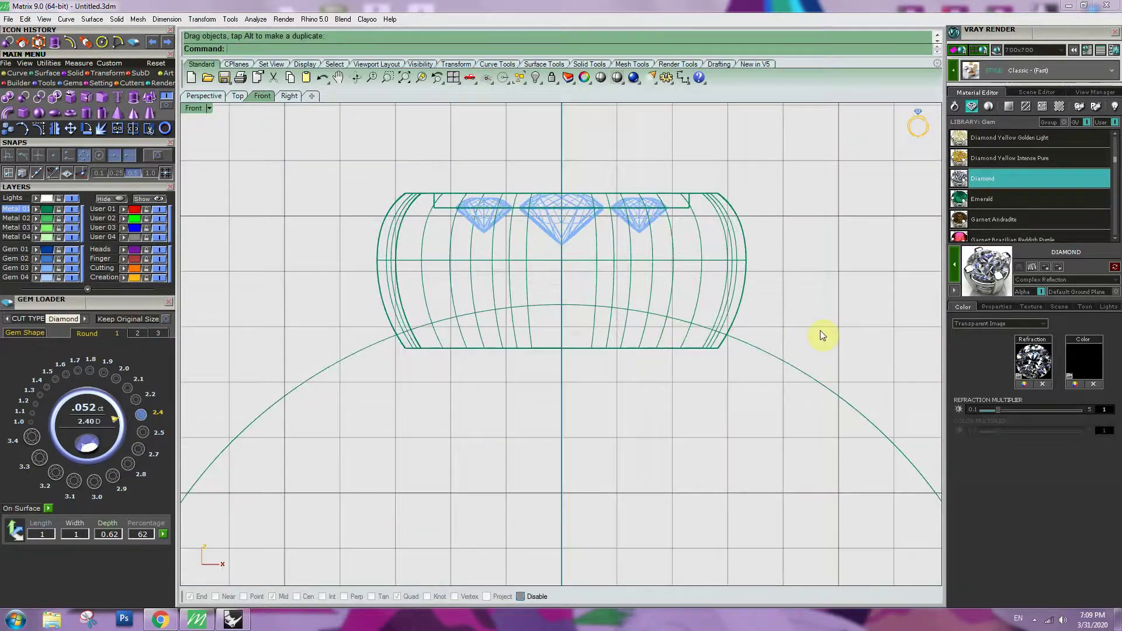
Step: Offset the finger circle outward by 2 mm
drag(820, 331, 780, 380)
scroll(546, 327, up, 2)
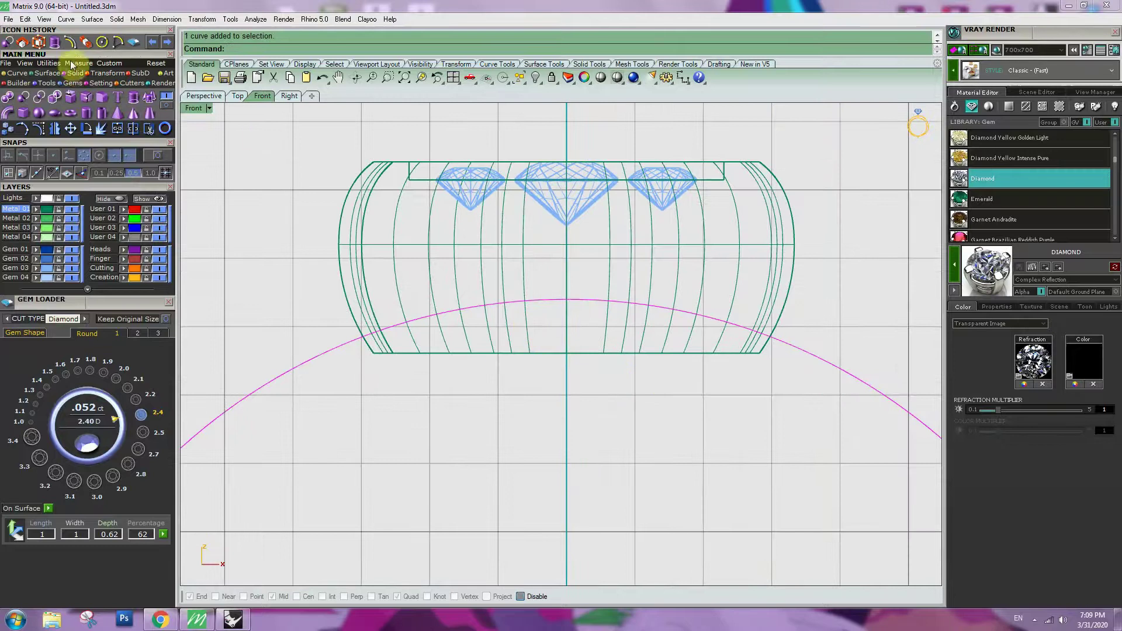
click(69, 42)
right_drag(713, 287, 691, 339)
text(2)
key(Return)
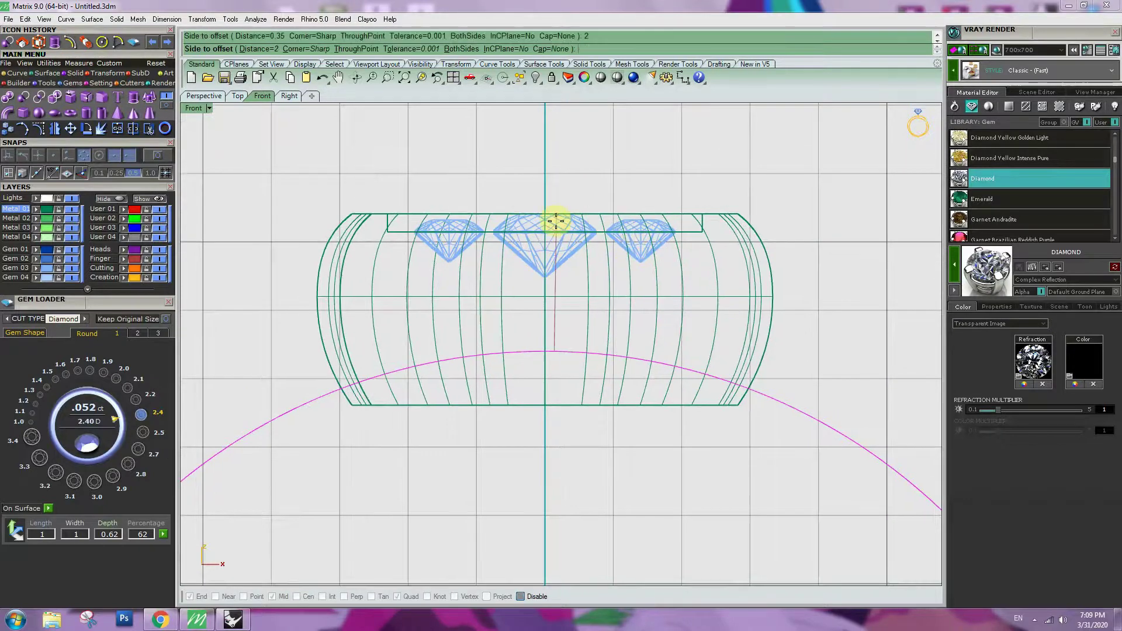
click(573, 187)
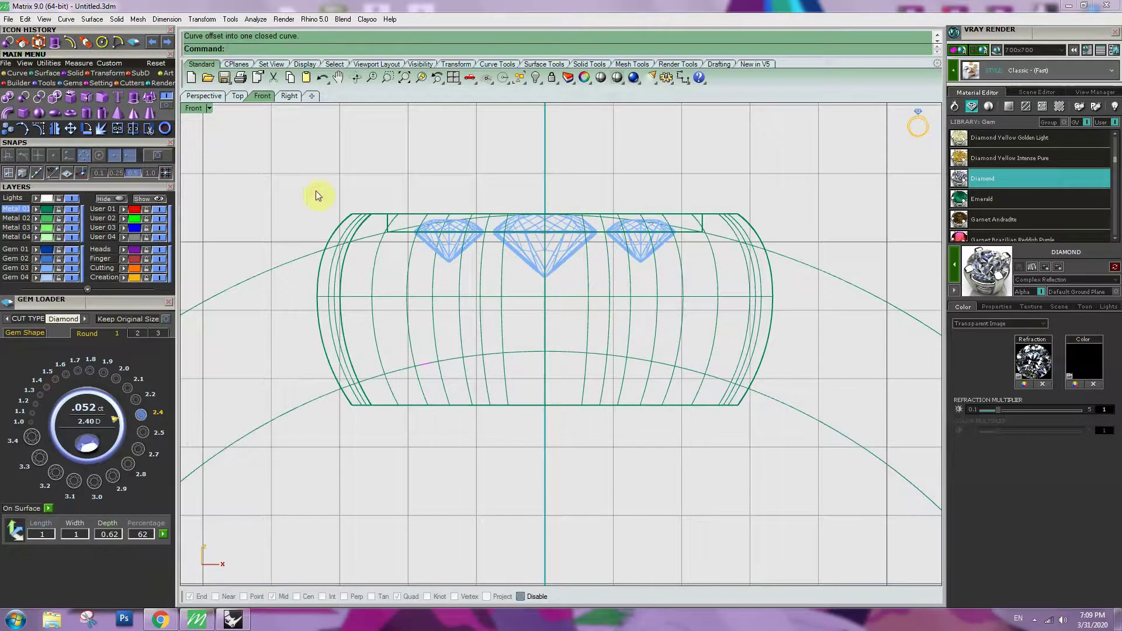
Step: Place a point object on the vertical centre axis just above the setting, using grid snap
text(Point)
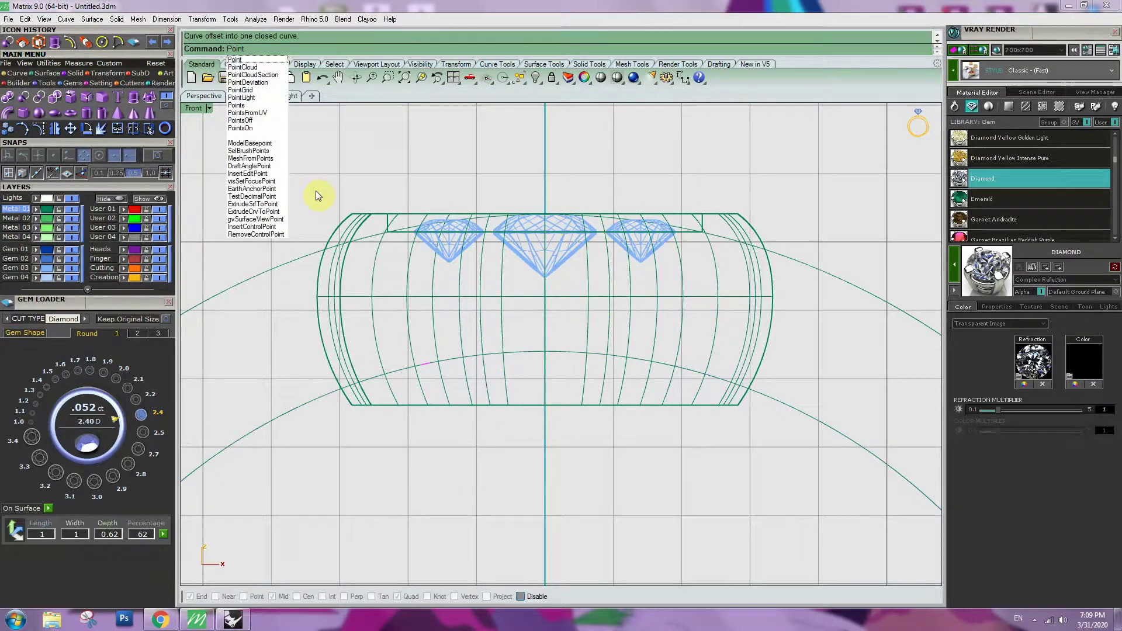
key(Return)
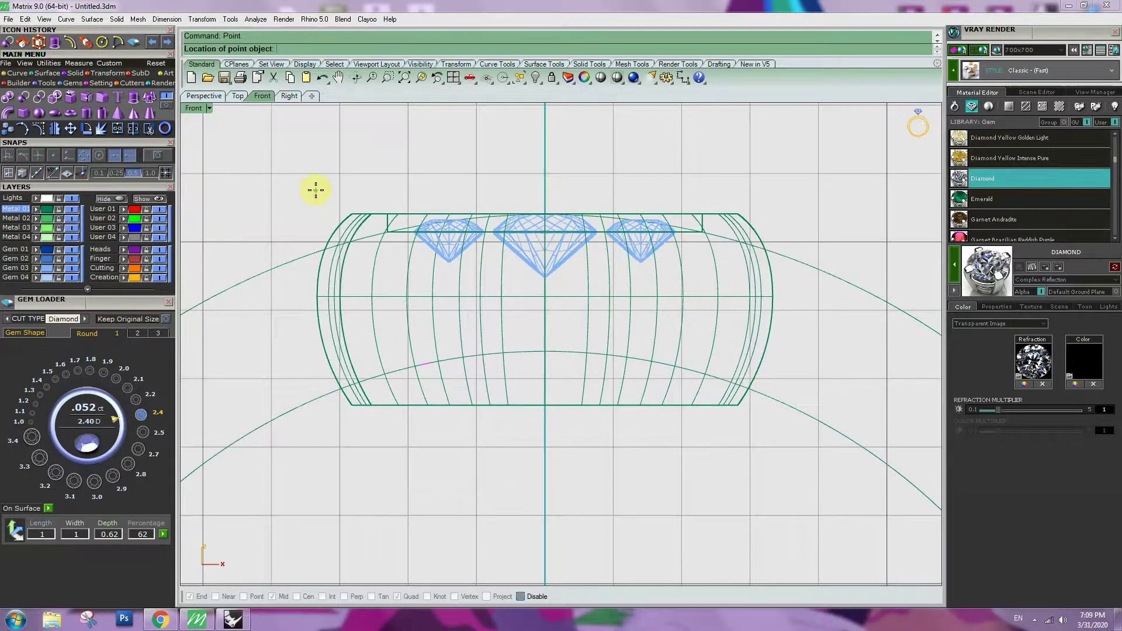
click(55, 166)
scroll(613, 220, up, 2)
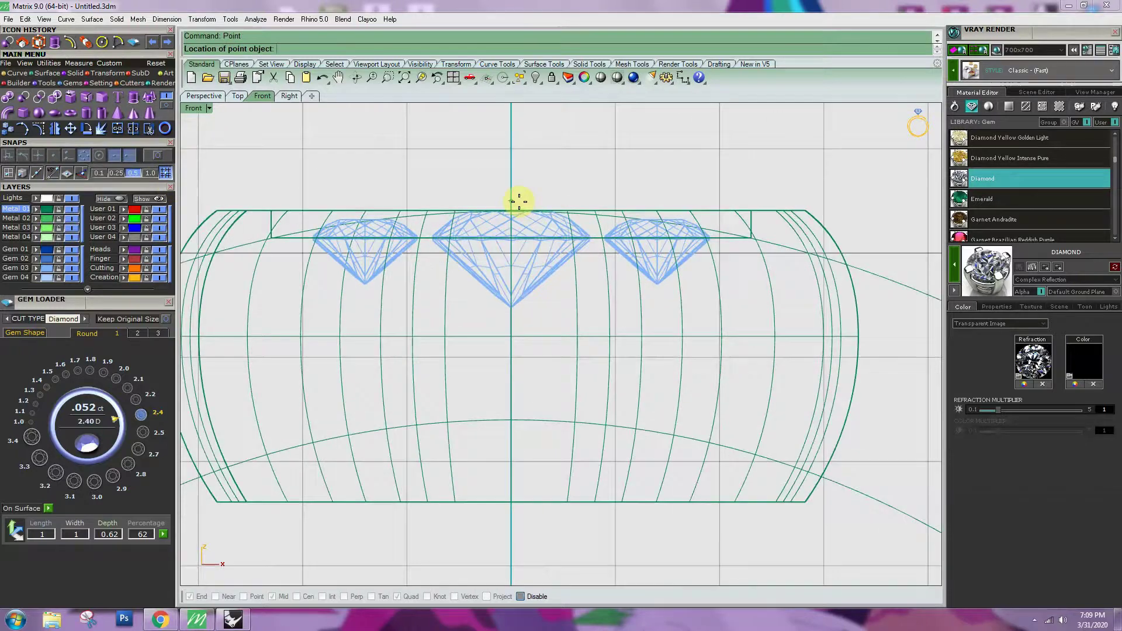
click(510, 200)
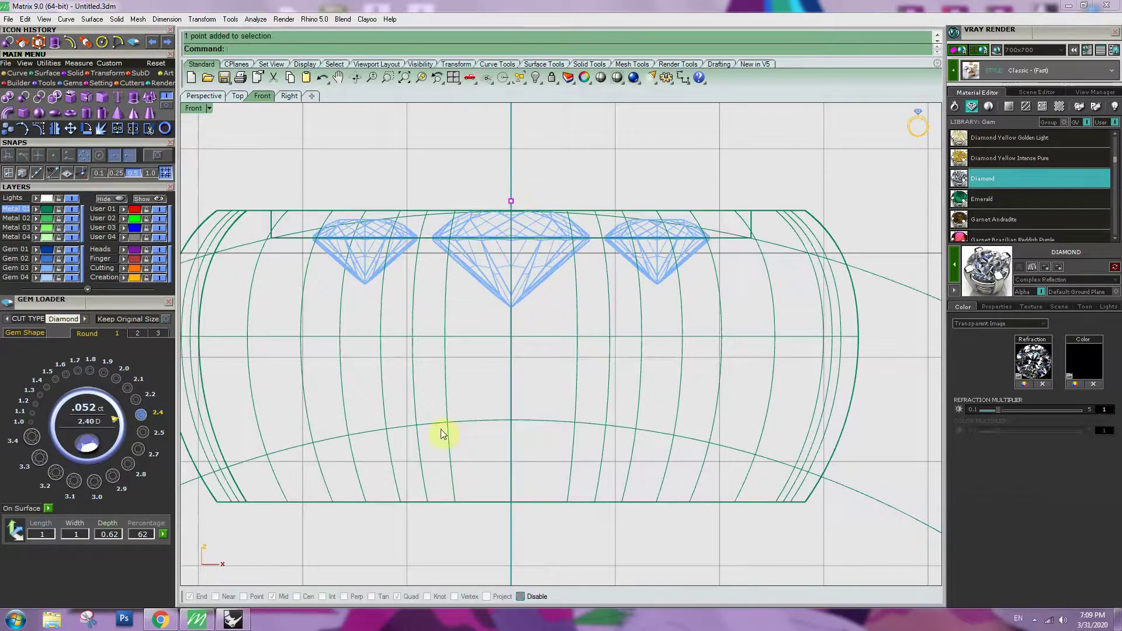
Step: Turn grid snap off and move the point straight down onto the setting's top edge
click(167, 173)
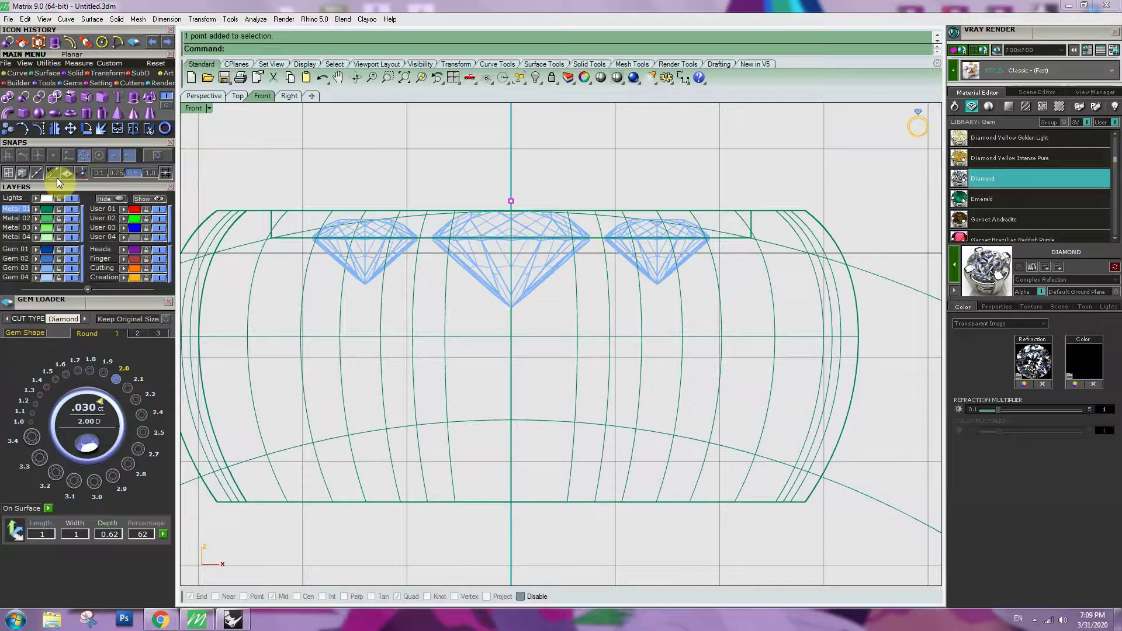
scroll(539, 215, up, 5)
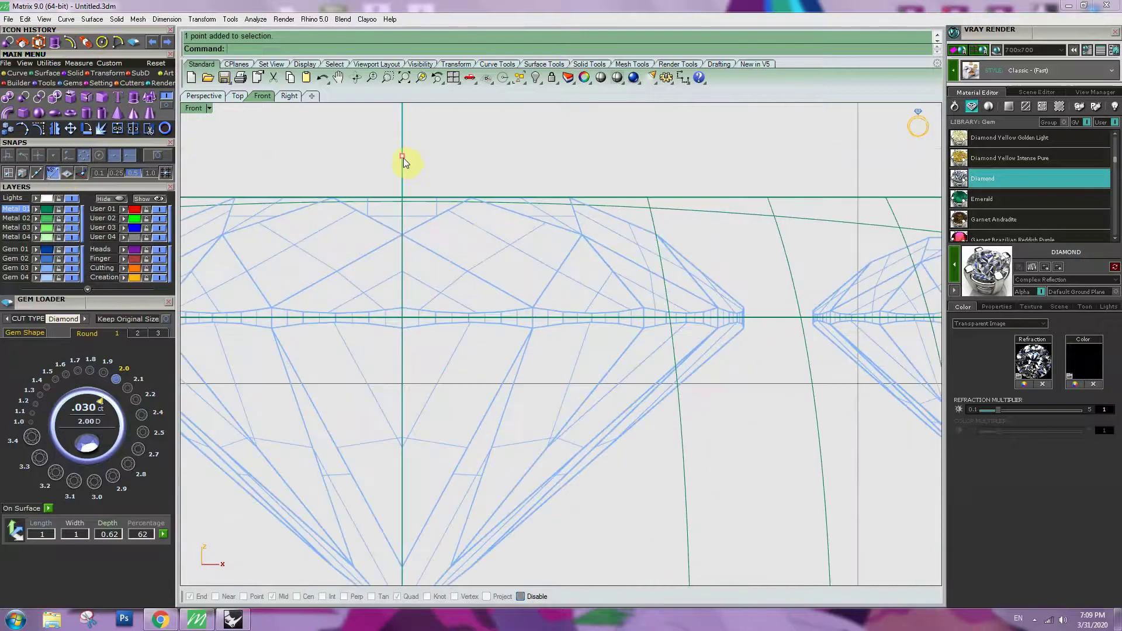
drag(403, 158, 406, 196)
scroll(515, 205, down, 5)
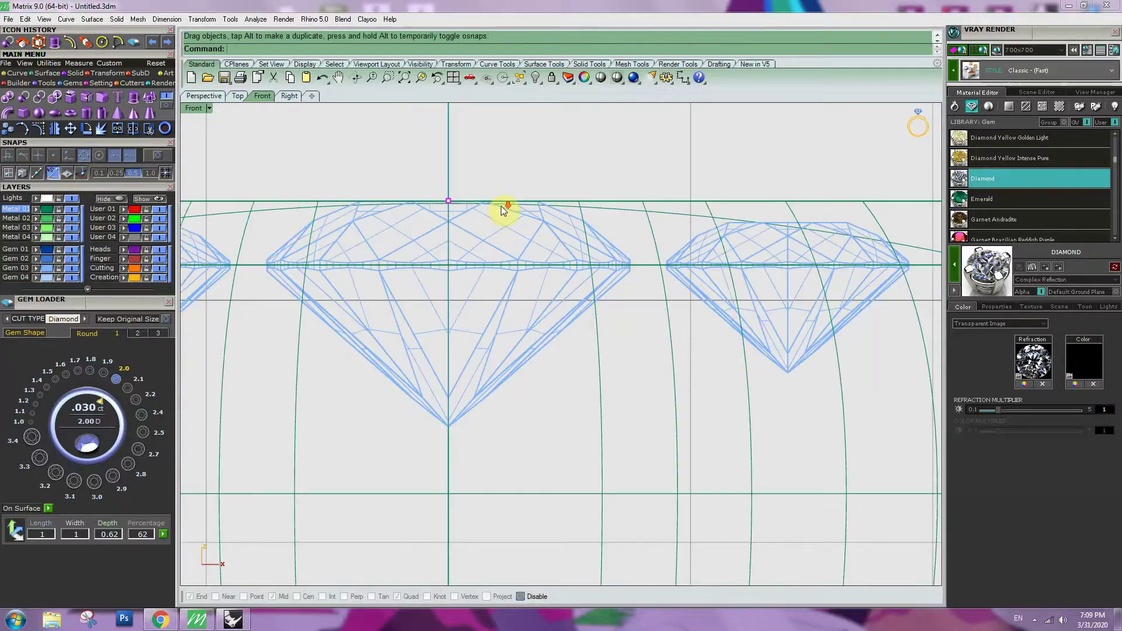
Step: Copy the centre point horizontally to the right-hand corner of the setting's top edge
click(11, 127)
click(478, 174)
right_drag(773, 214, 669, 228)
scroll(670, 229, up, 3)
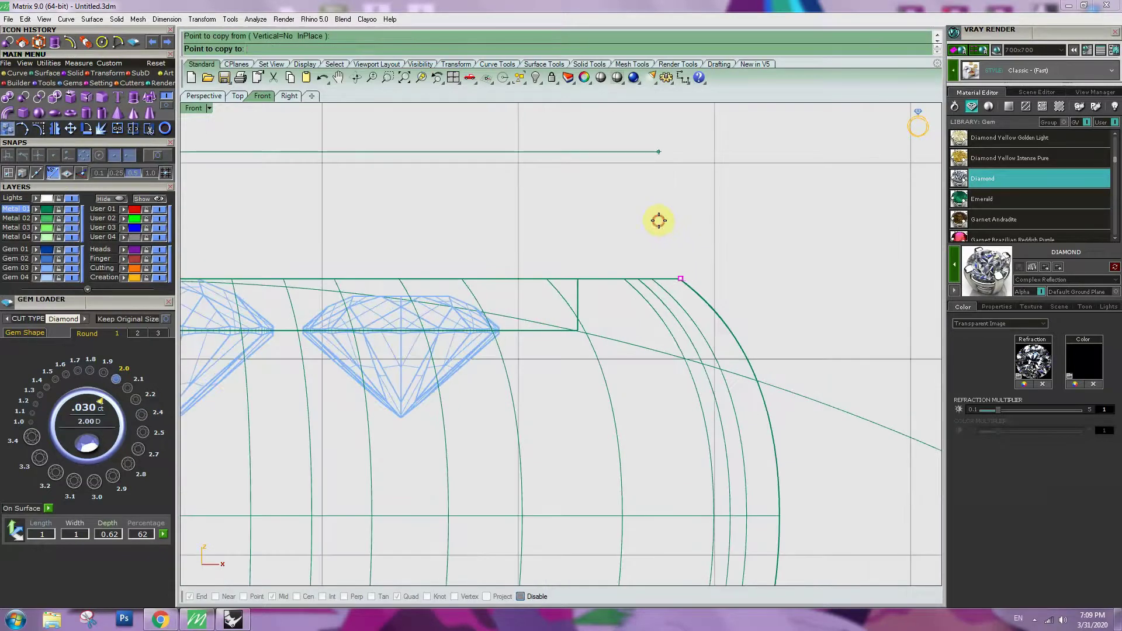
click(658, 220)
right_click(657, 221)
scroll(657, 222, down, 2)
Step: Mirror the corner point across the vertical axis through the origin (0) to mark the opposite top corner
drag(739, 243, 647, 355)
scroll(646, 356, down, 2)
scroll(582, 369, down, 2)
right_drag(470, 395, 580, 366)
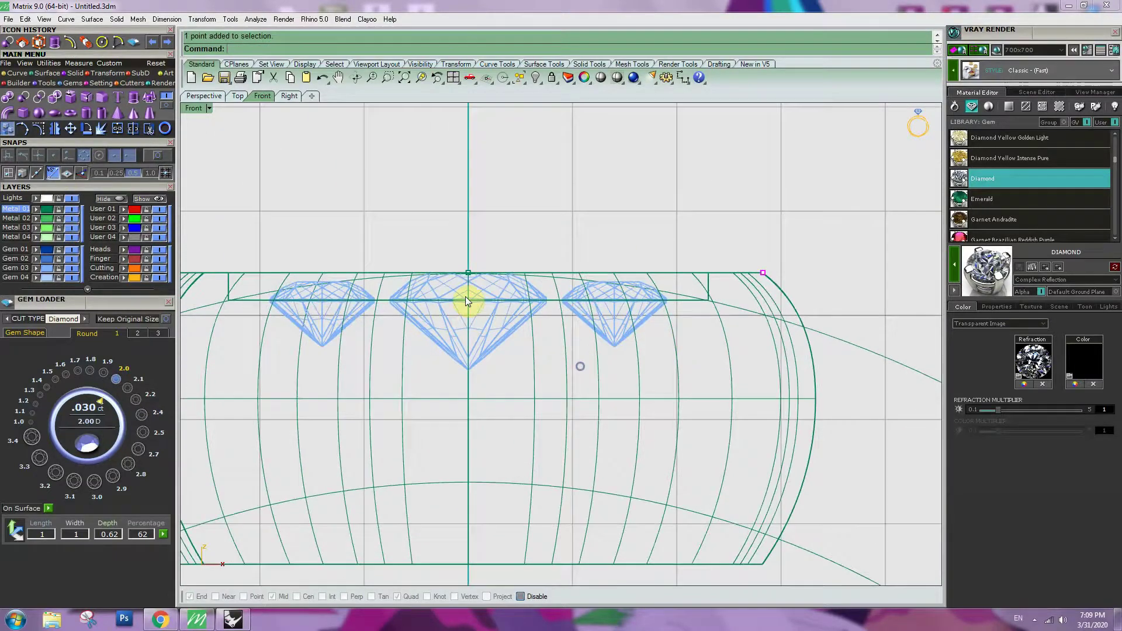
click(51, 131)
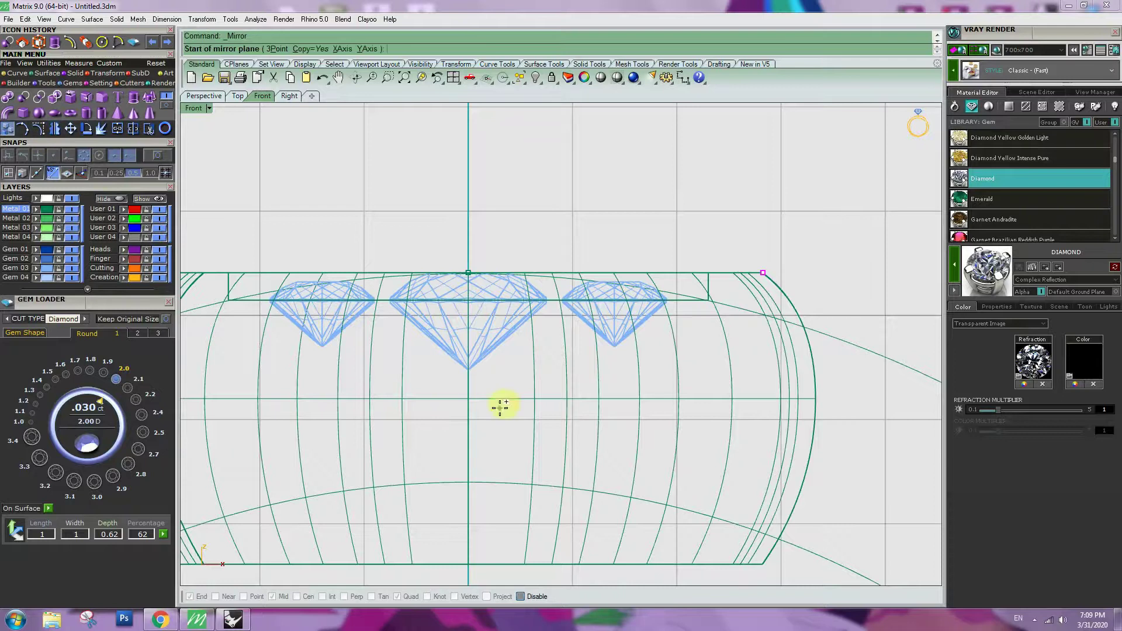
text(0)
key(Return)
click(496, 445)
Step: Copy the right-hand corner point down and outward onto the offset circle, just outside the setting
scroll(659, 409, down, 4)
right_drag(769, 323, 645, 325)
scroll(616, 323, up, 10)
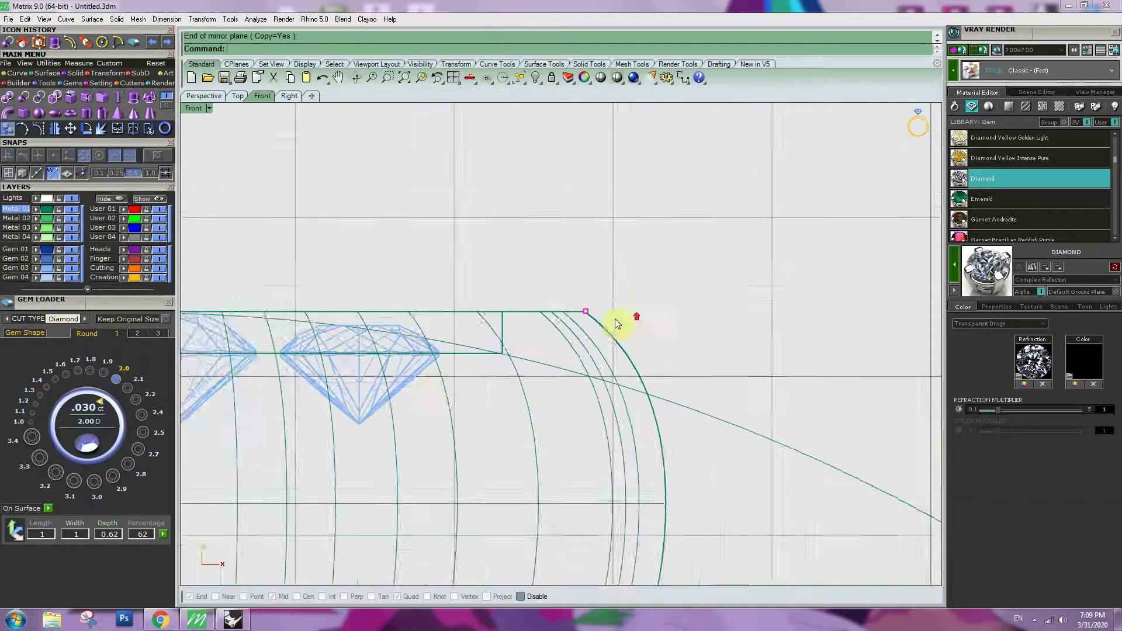
click(8, 129)
scroll(575, 274, up, 1)
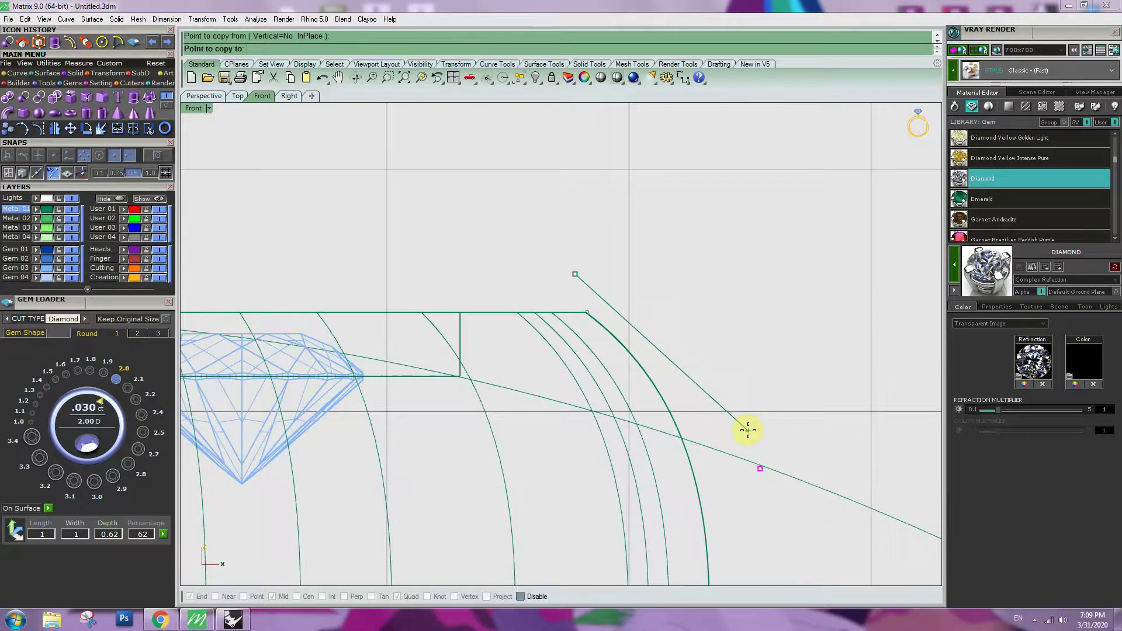
click(707, 413)
right_click(707, 412)
Step: Mirror the point on the offset circle across the vertical axis through the origin (0)
drag(681, 348, 738, 475)
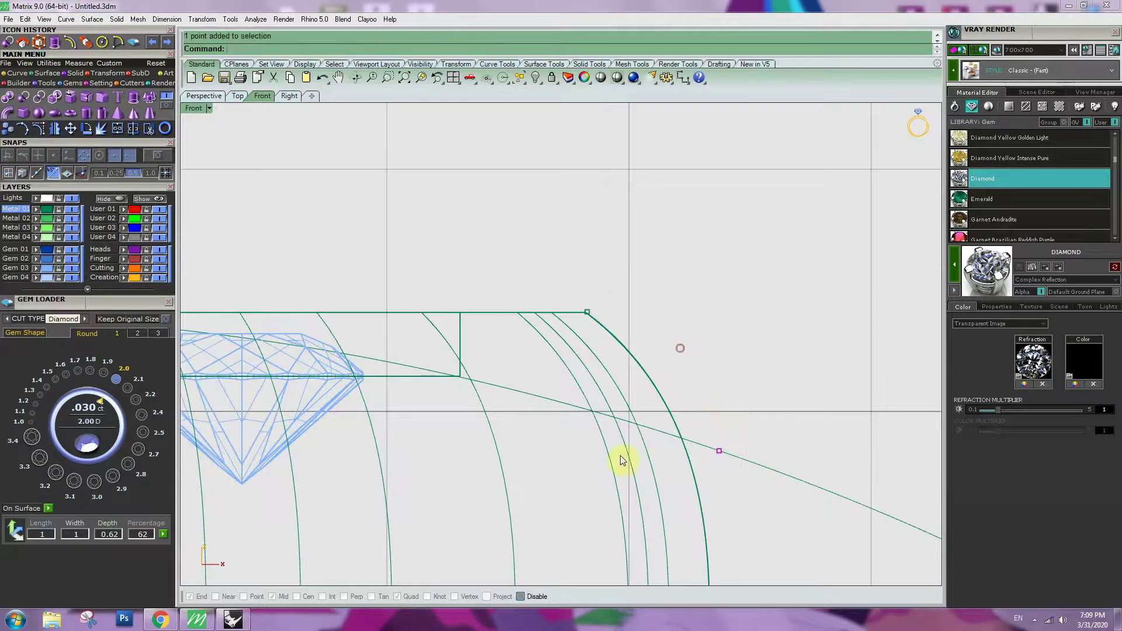
click(52, 128)
scroll(436, 385, down, 5)
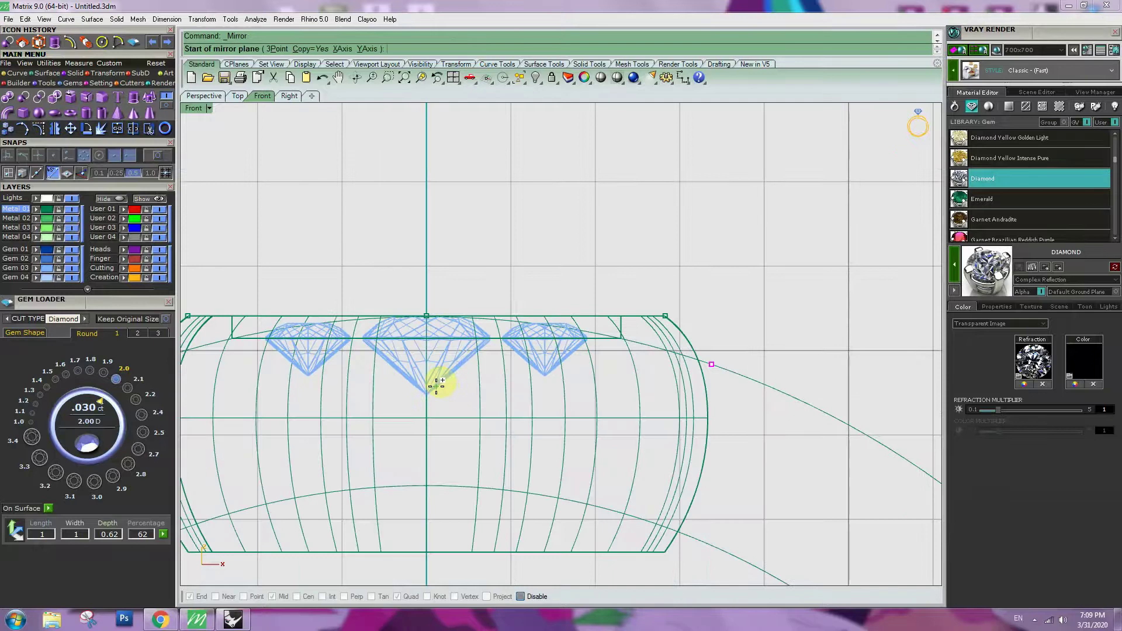
text(0)
key(Return)
click(433, 395)
scroll(491, 328, down, 4)
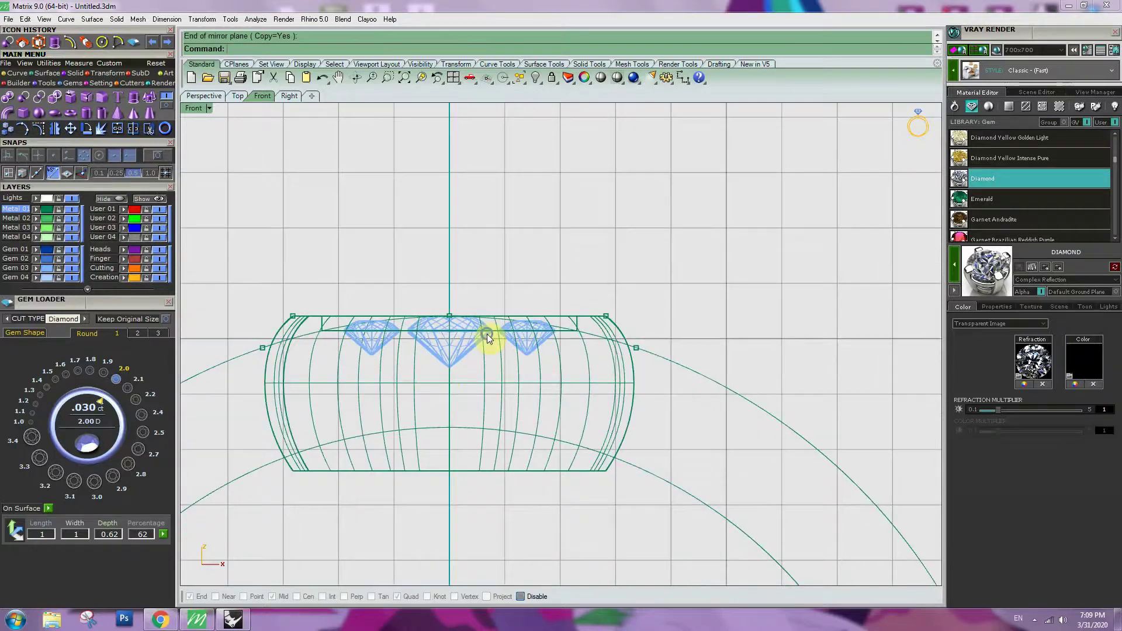
Step: With only the Point snap active, bend the marquise setting's right half from the top centre point, using the corner and circle points
right_drag(488, 339, 601, 280)
scroll(636, 299, up, 4)
right_drag(709, 326, 726, 298)
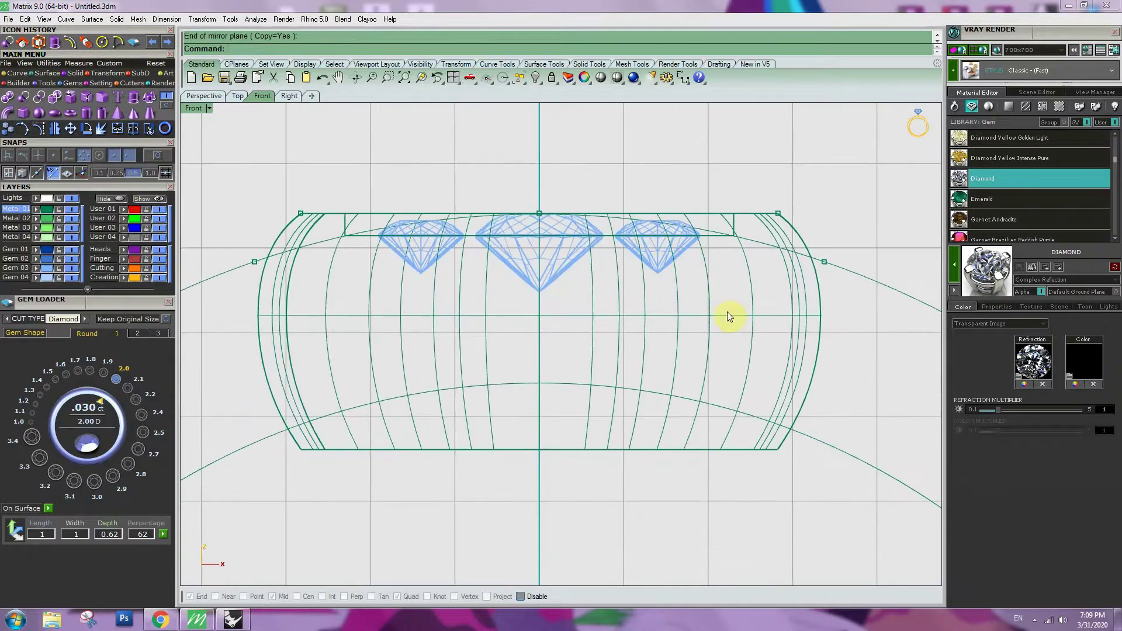
click(727, 315)
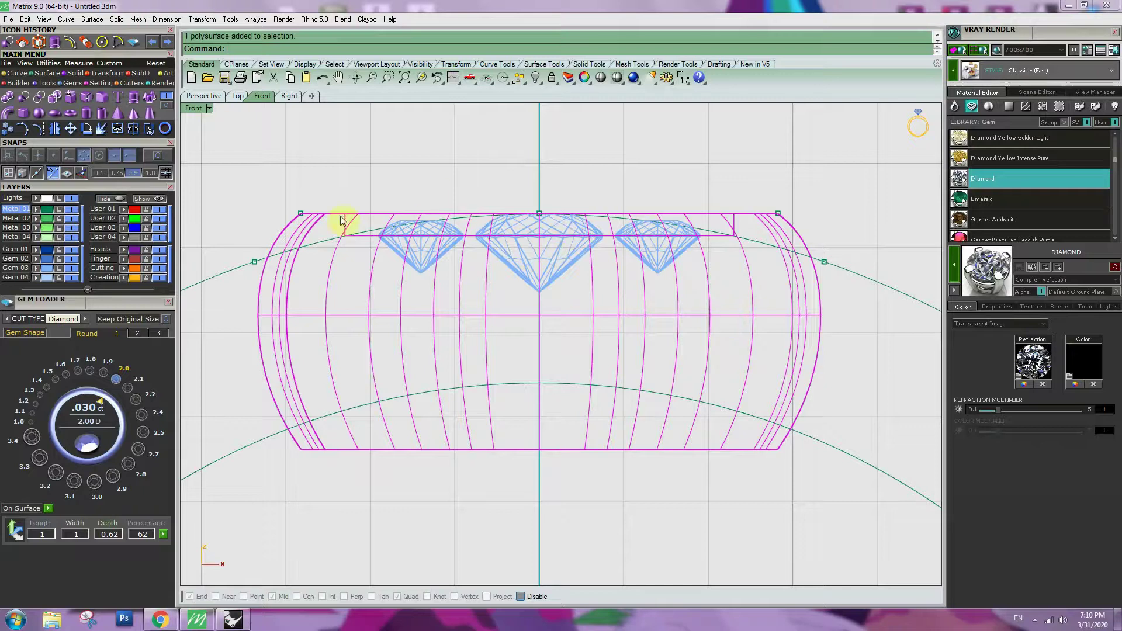
click(893, 288)
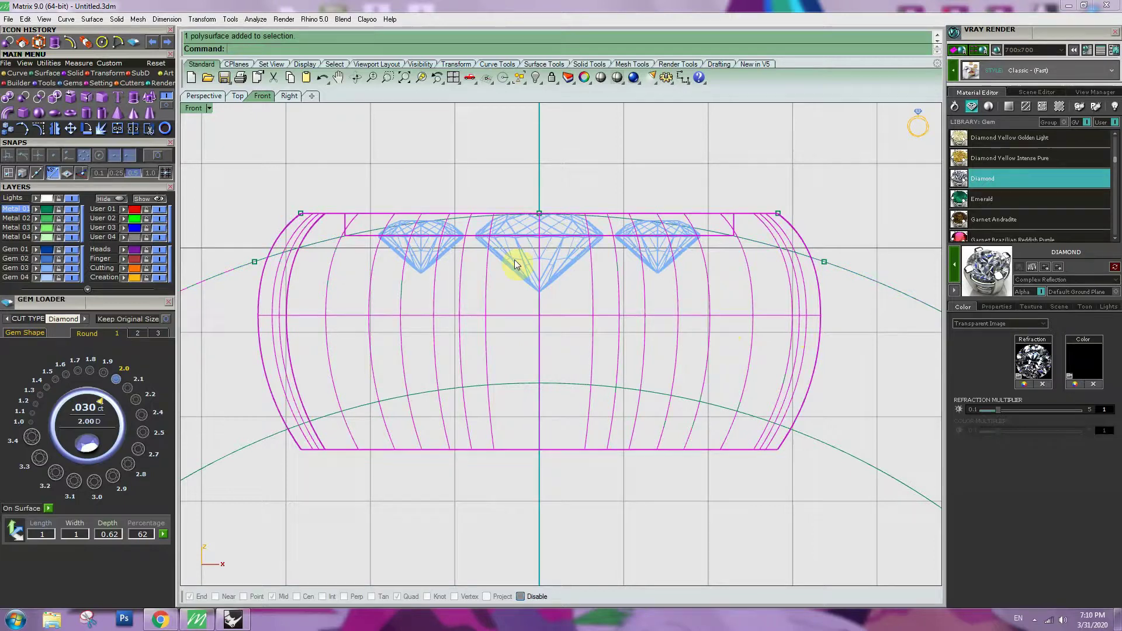
click(104, 74)
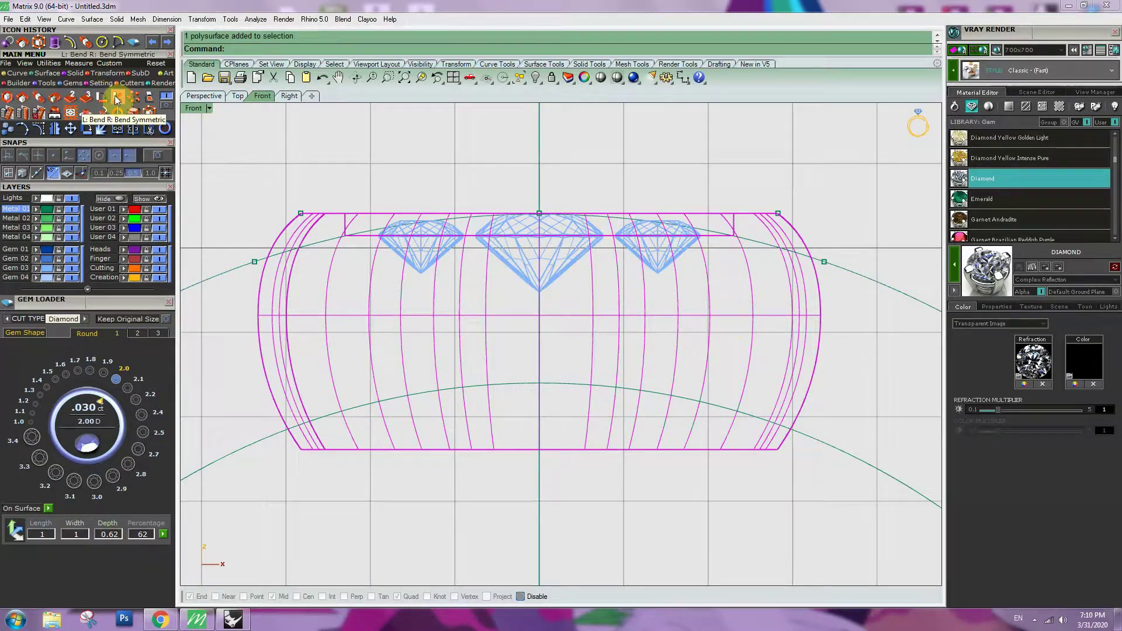
click(116, 99)
click(159, 155)
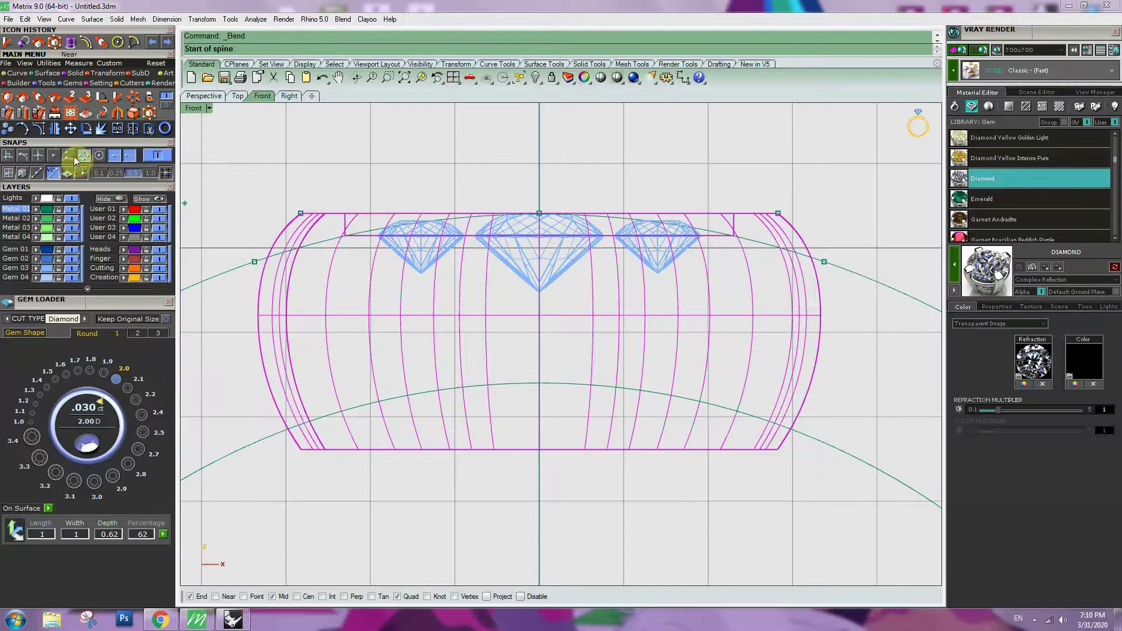
click(53, 154)
click(83, 154)
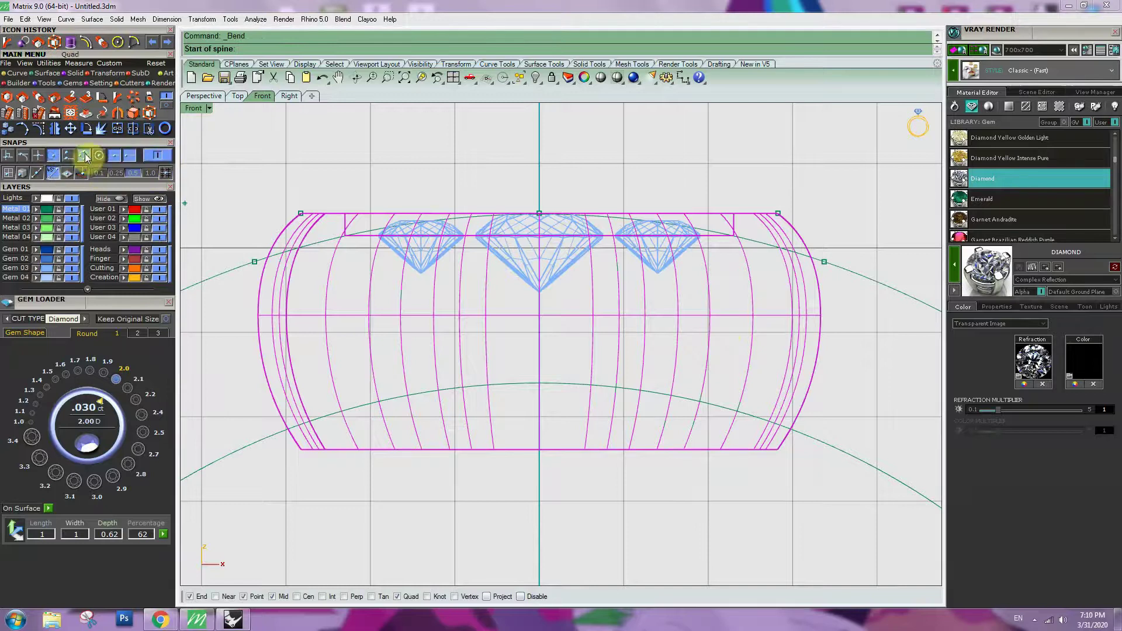
click(115, 158)
click(129, 158)
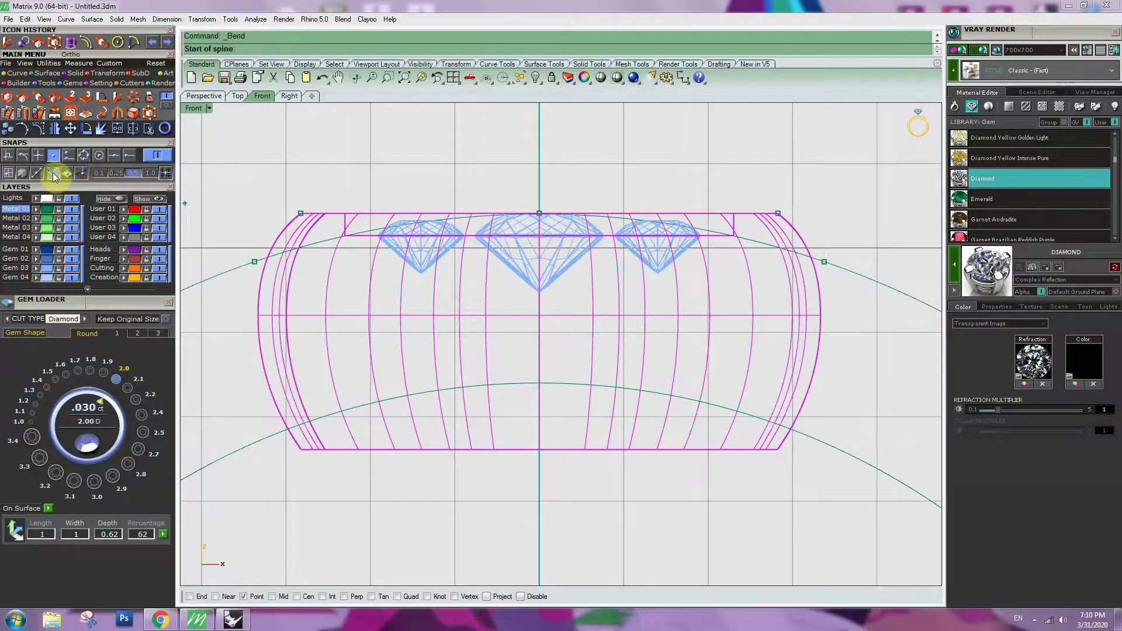
click(541, 213)
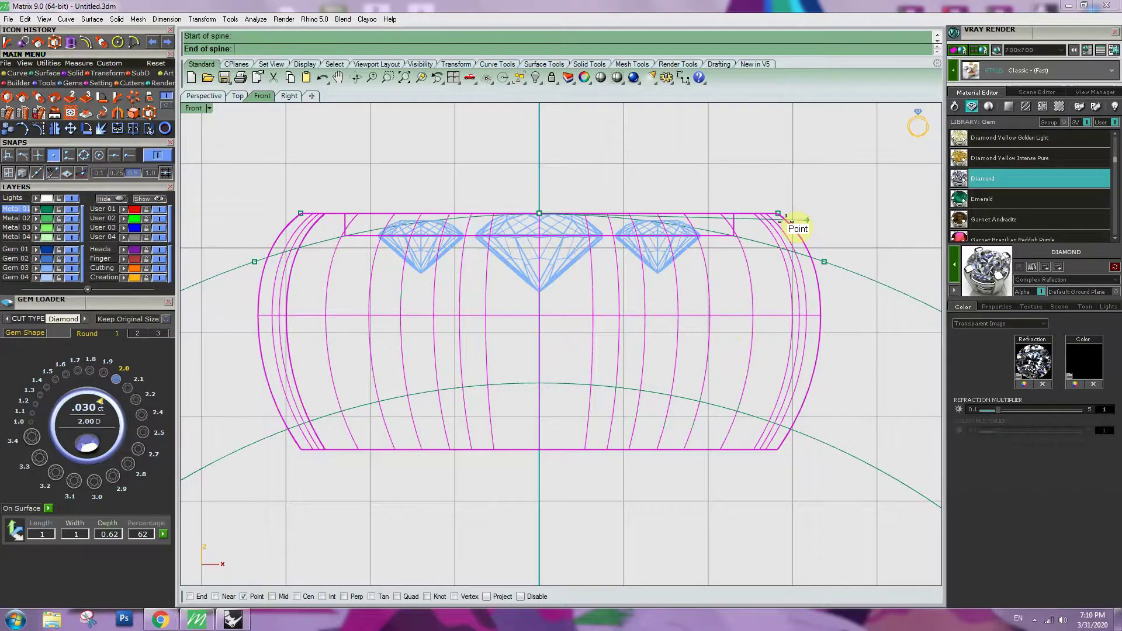
click(778, 214)
click(823, 262)
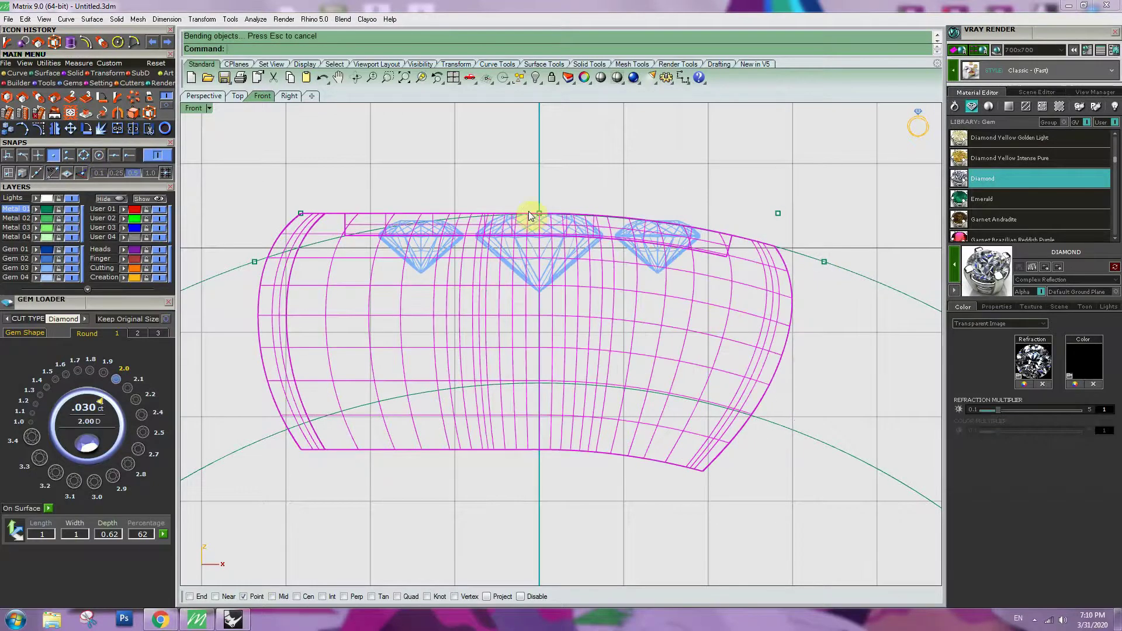
Step: Bend the setting's left half from the top centre point, using the left corner point and the left point on the circle
right_click(531, 208)
click(539, 213)
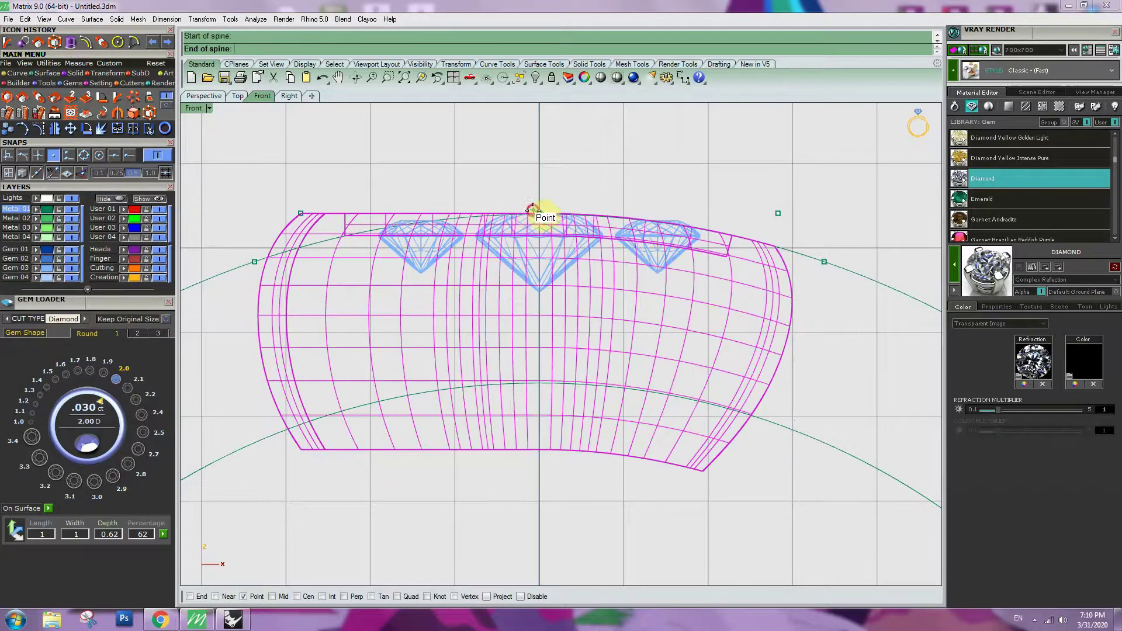
click(296, 213)
click(254, 261)
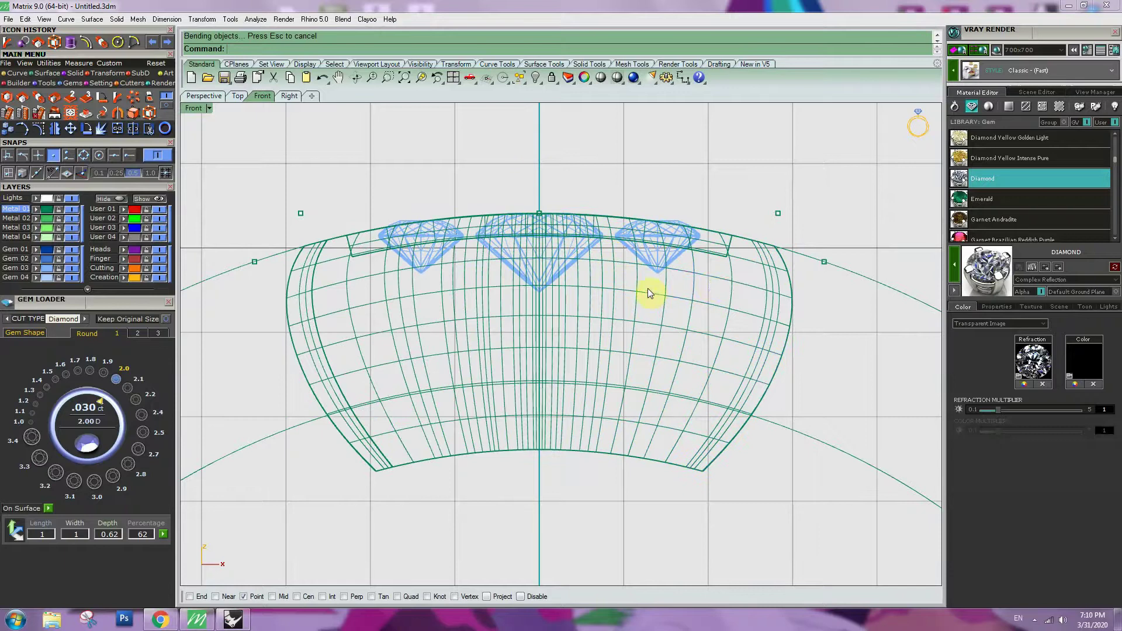
Step: Delete the small diamond to the right of the centre stone
right_drag(695, 292, 764, 301)
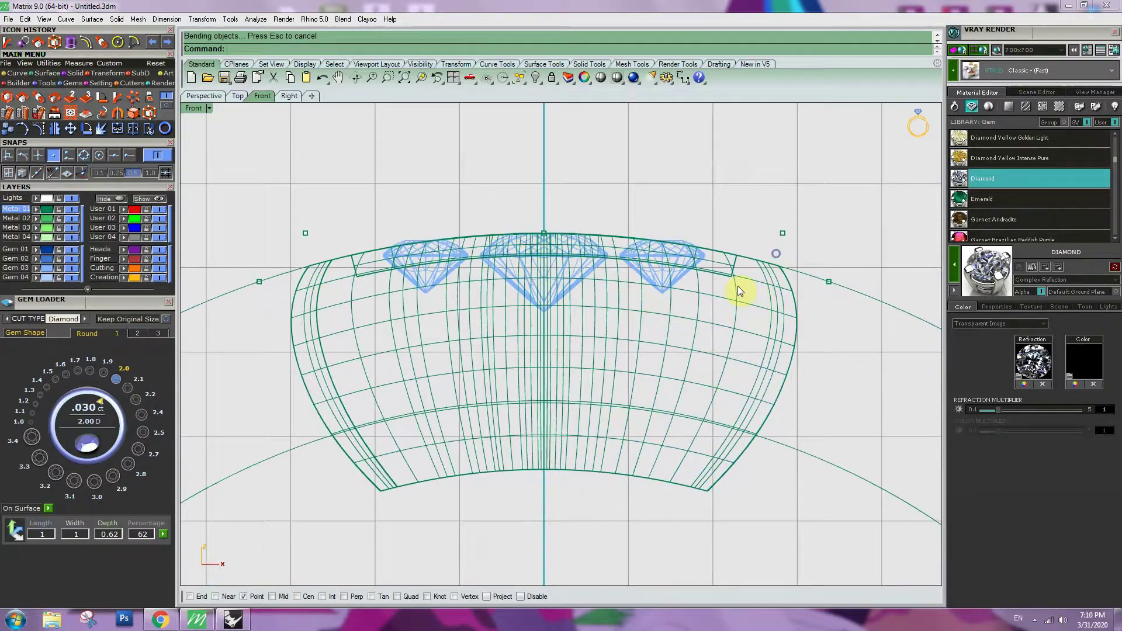
scroll(704, 270, up, 4)
right_drag(656, 290, 710, 292)
click(724, 284)
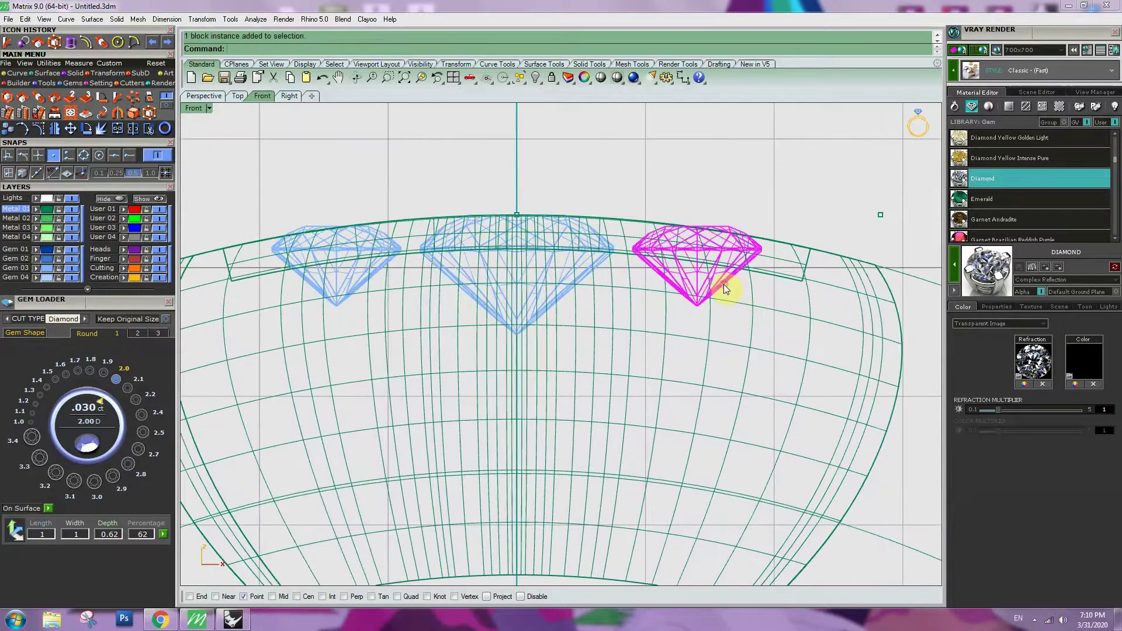
key(Delete)
Step: Rotate the small left diamond about its inner girdle edge, without copying, so it tilts with the bent setting's curve
scroll(433, 309, down, 2)
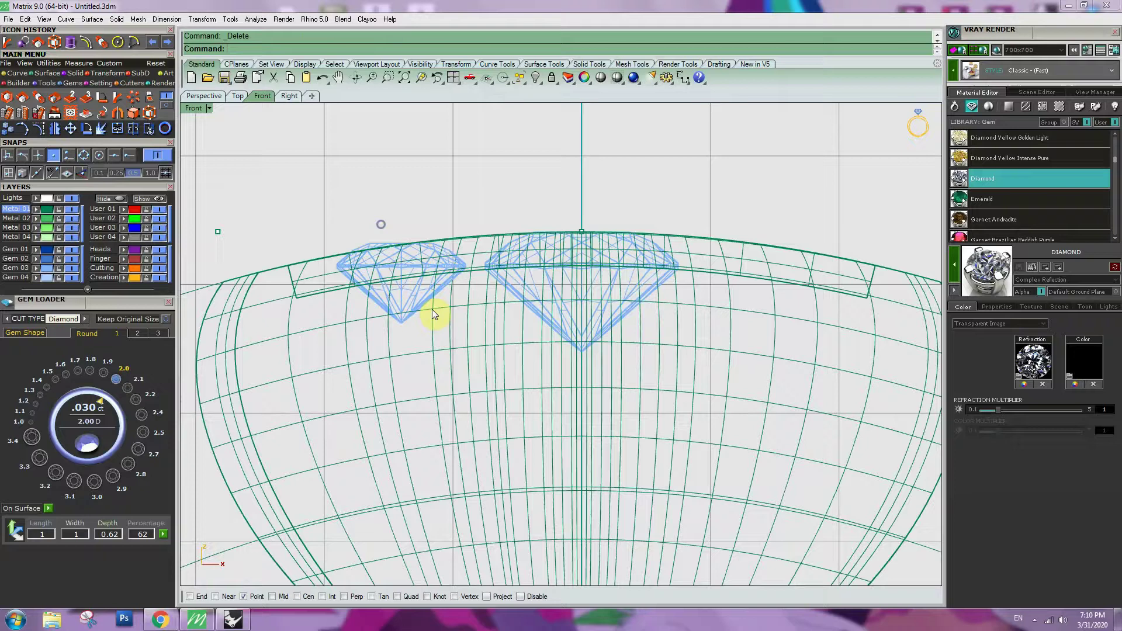
scroll(433, 310, up, 4)
click(417, 303)
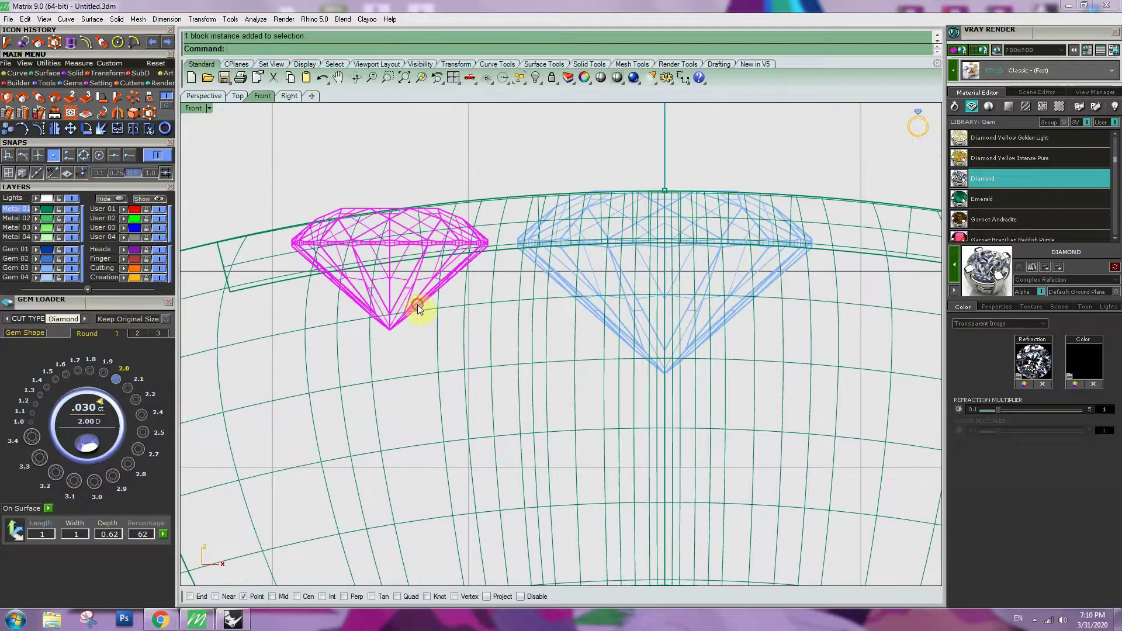
click(87, 128)
scroll(544, 258, up, 3)
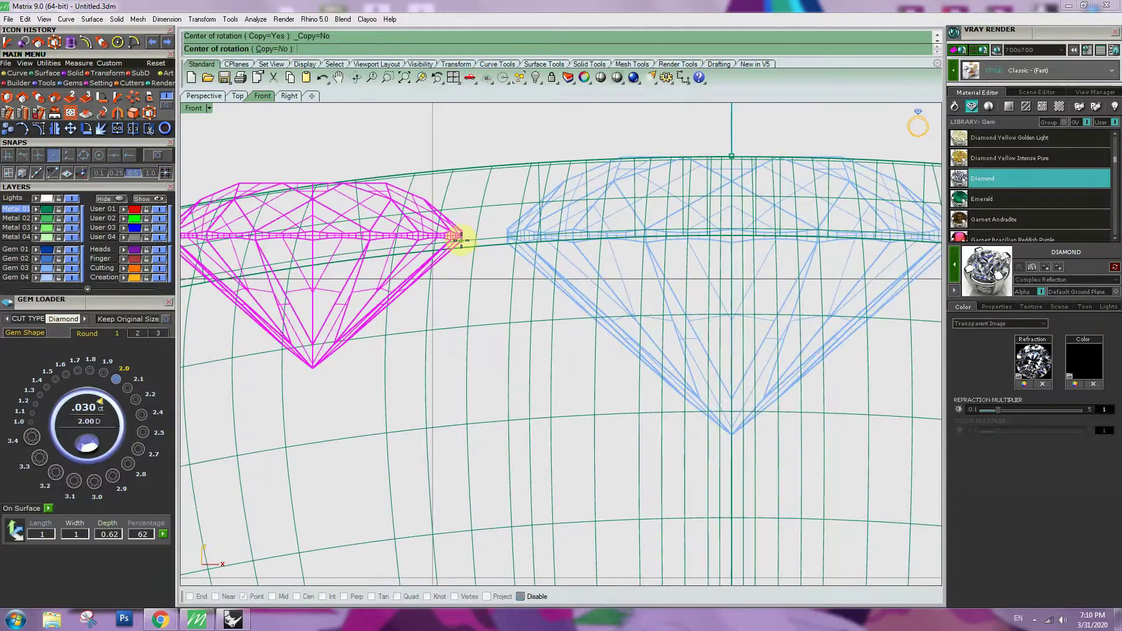
click(460, 239)
scroll(462, 248, down, 3)
click(379, 248)
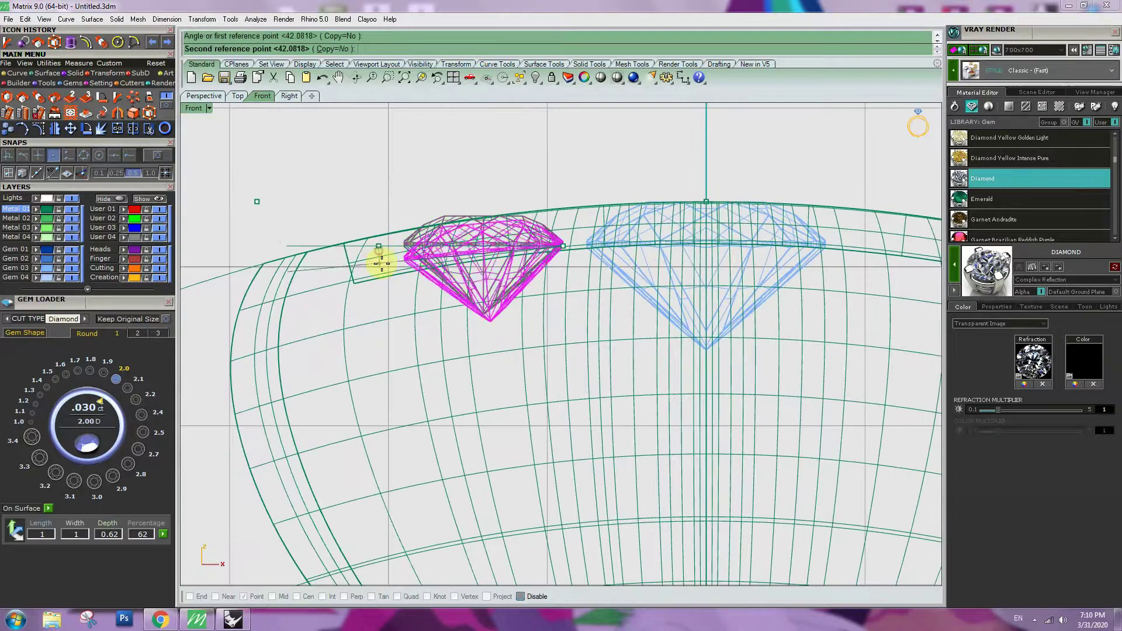
click(382, 275)
scroll(526, 279, down, 3)
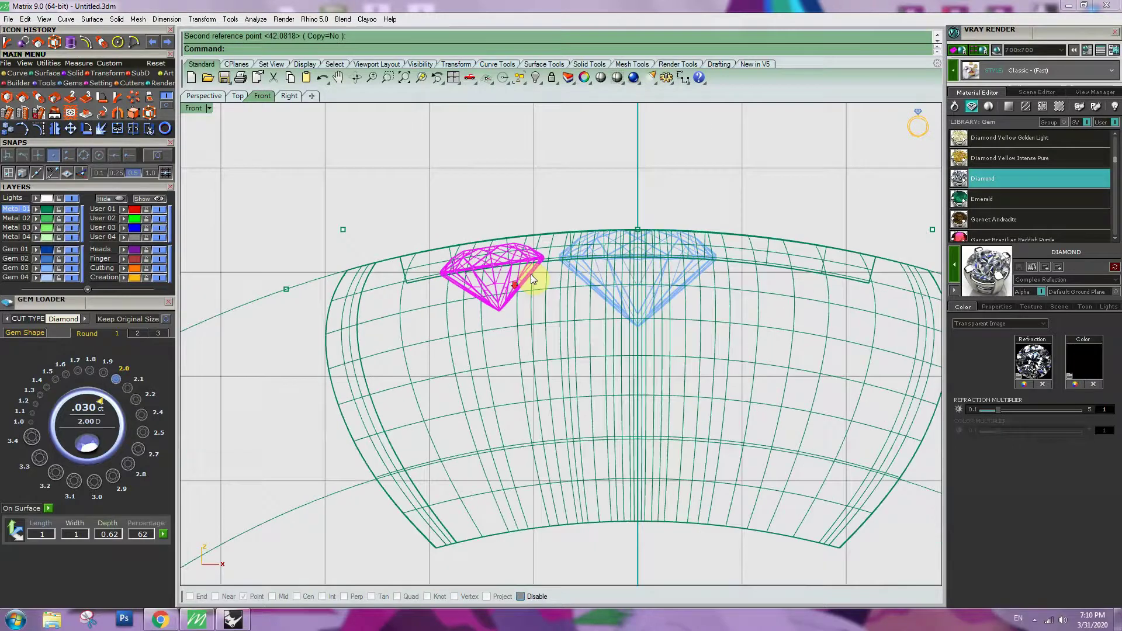
Step: Mirror the tilted diamond across the vertical axis through the origin (0) to the other side of the centre stone
click(59, 128)
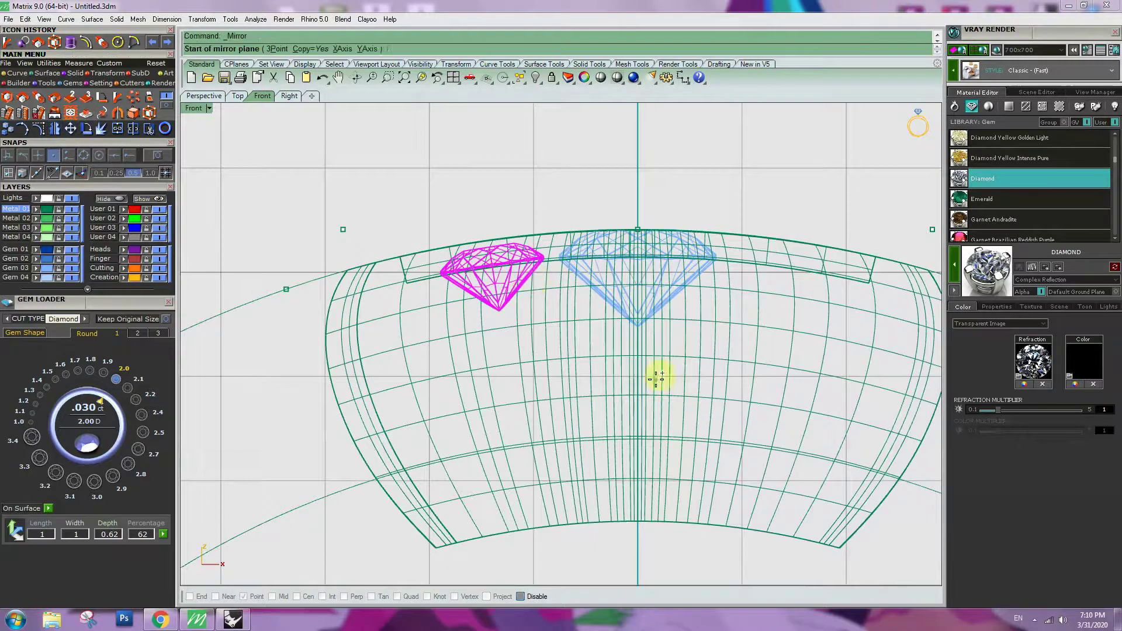
text(0)
key(Return)
click(655, 372)
Step: Extrude the inner ring circle as a solid to both sides, extending past the width of the marquise setting
scroll(791, 225, down, 3)
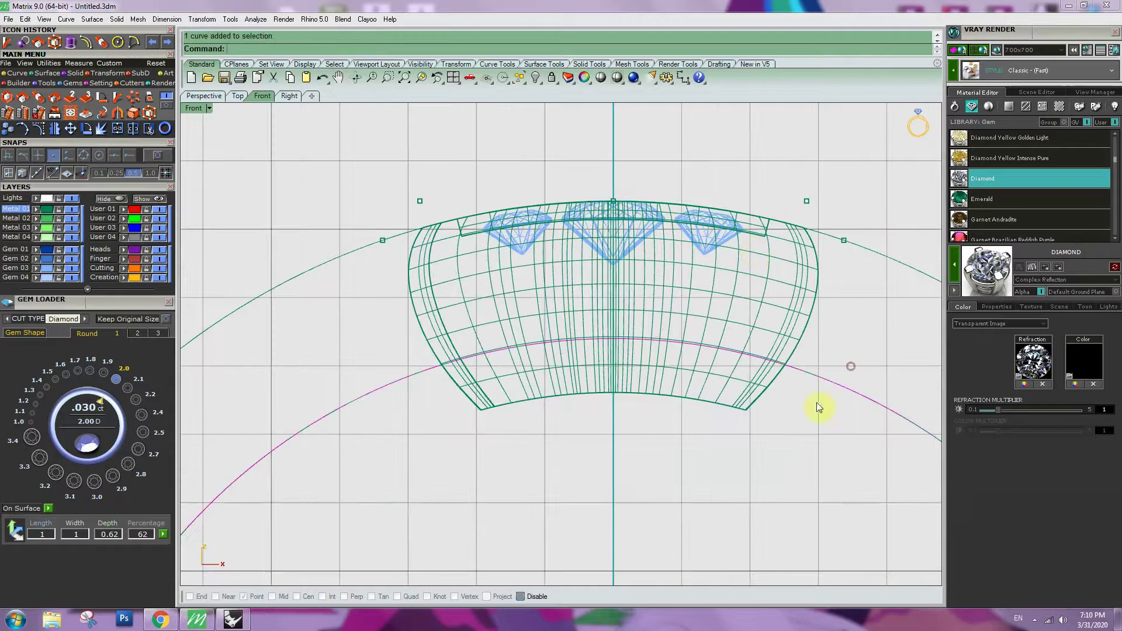
double_click(189, 107)
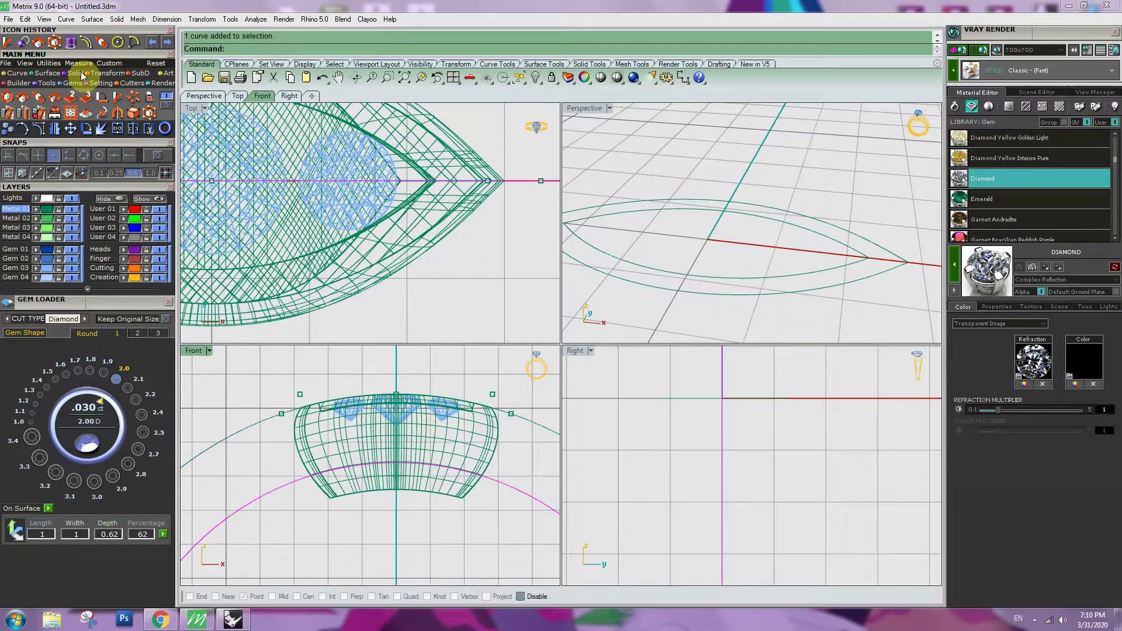
click(81, 72)
click(146, 103)
scroll(476, 235, down, 7)
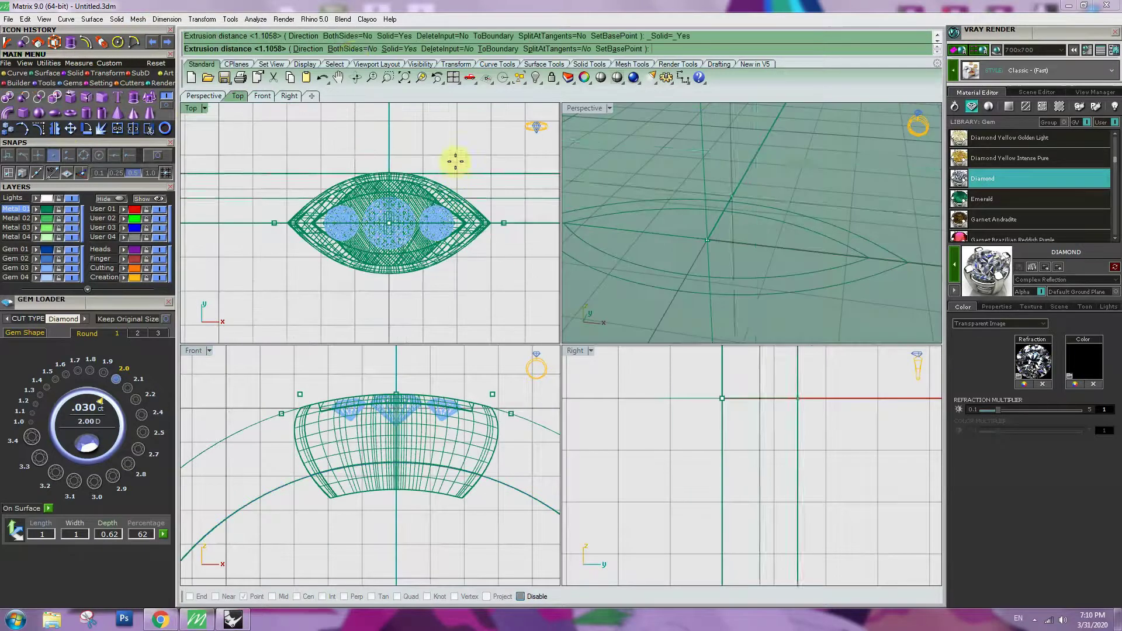
click(430, 154)
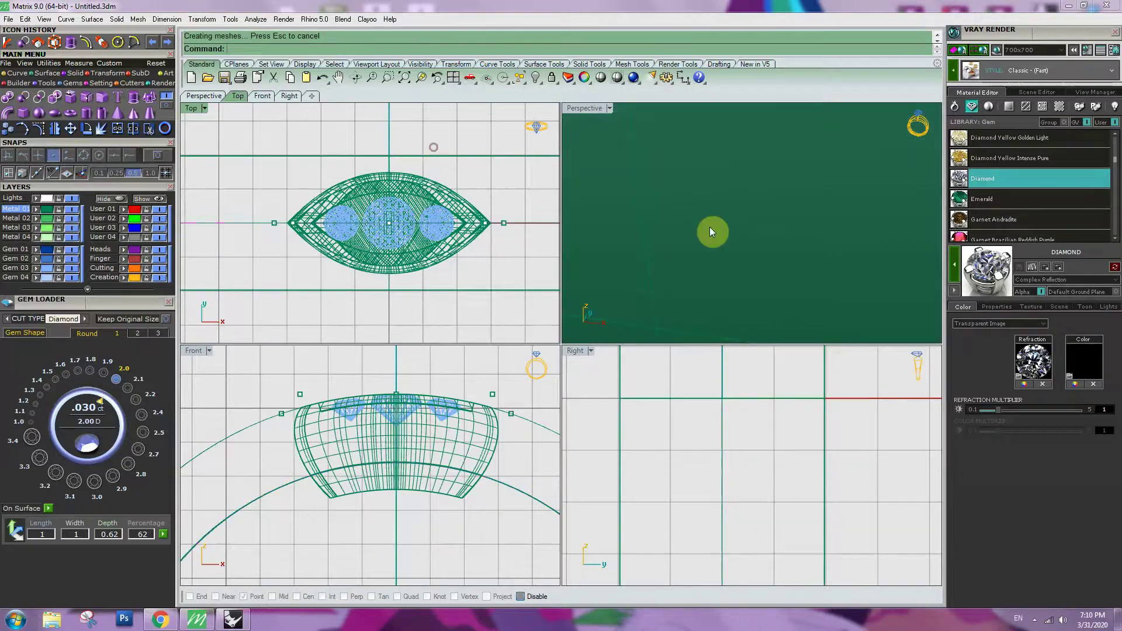
Step: Subtract the extruded finger-size cylinder from the marquise setting with Boolean Difference
right_drag(710, 227, 722, 192)
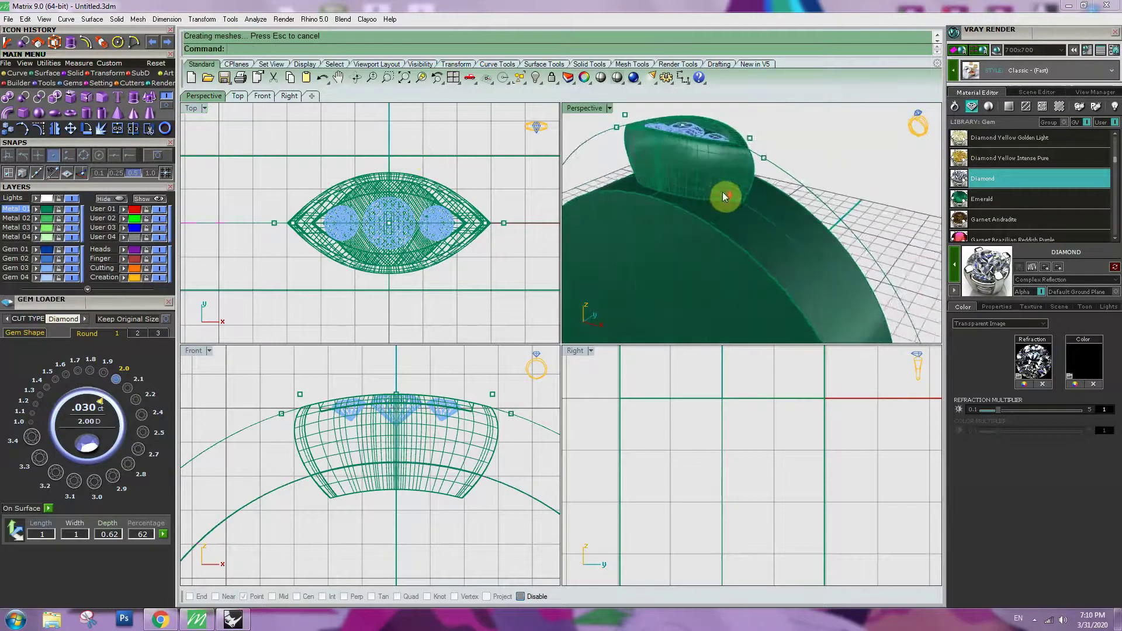
scroll(724, 193, up, 3)
click(23, 99)
click(746, 186)
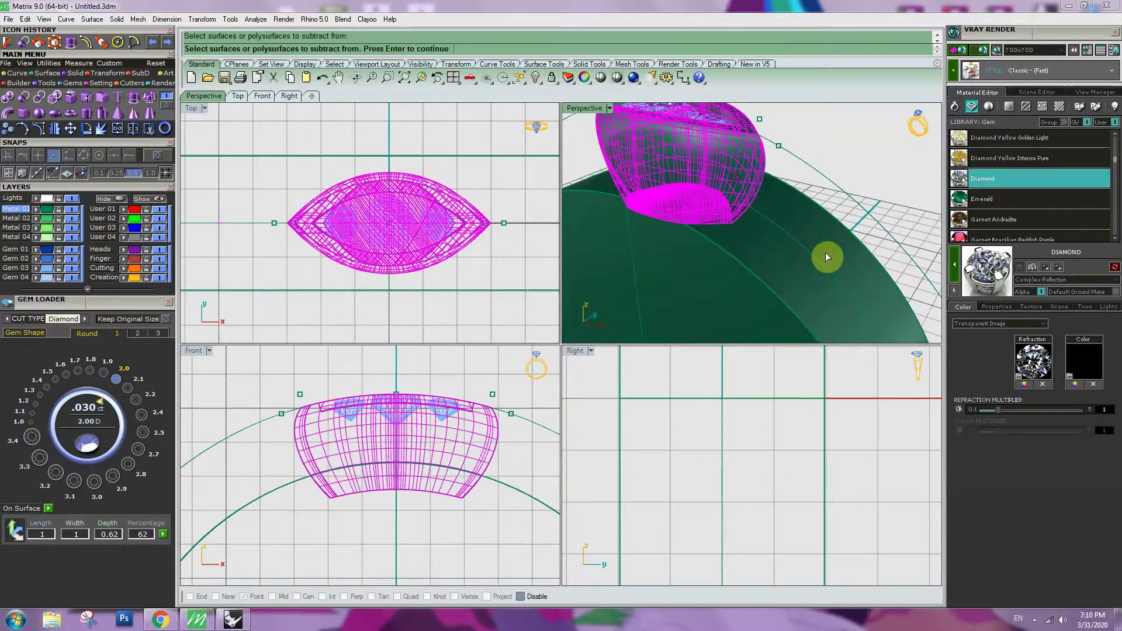
right_click(850, 257)
click(850, 257)
right_click(851, 257)
Step: Select the trimmed marquise setting and maximise the Front view to show the whole ring
right_drag(733, 246, 784, 233)
click(783, 220)
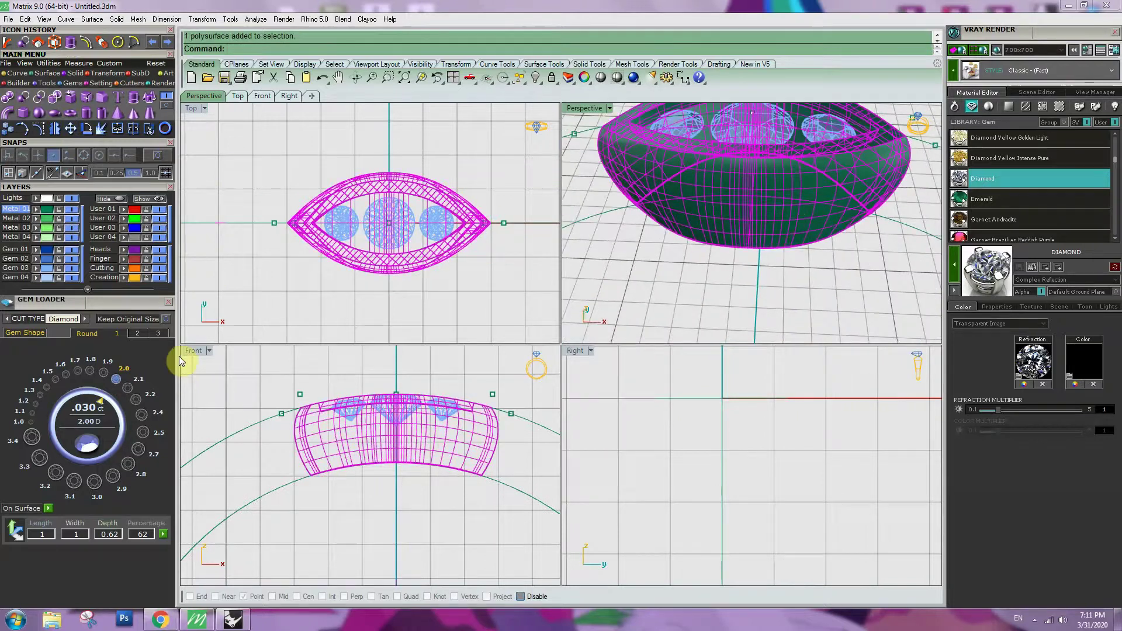
double_click(194, 351)
scroll(611, 342, down, 5)
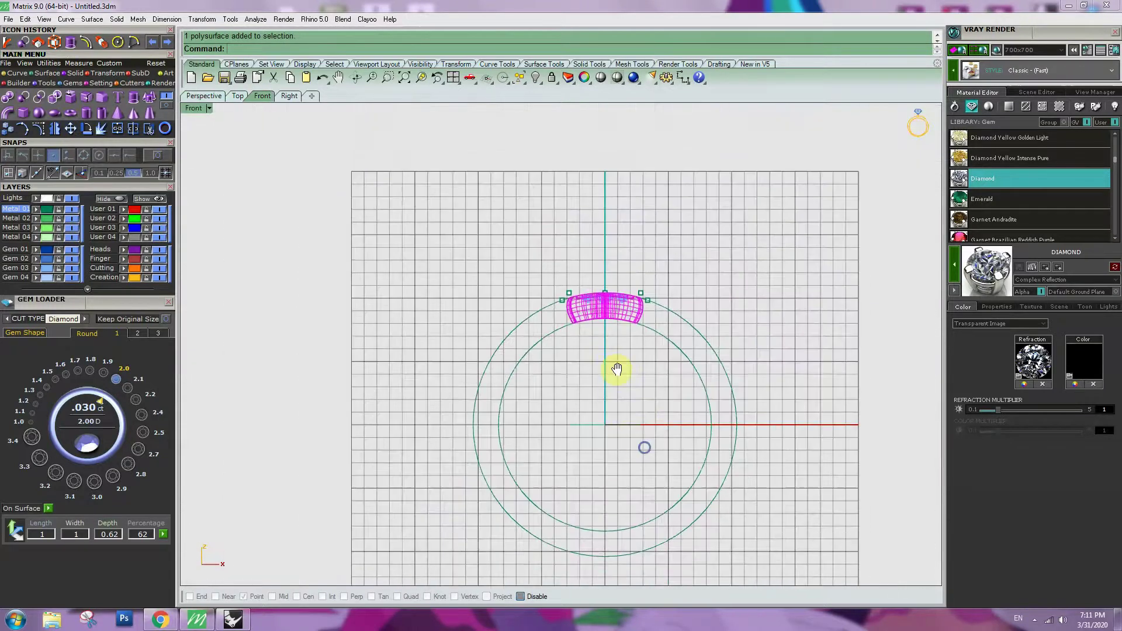
scroll(617, 369, up, 3)
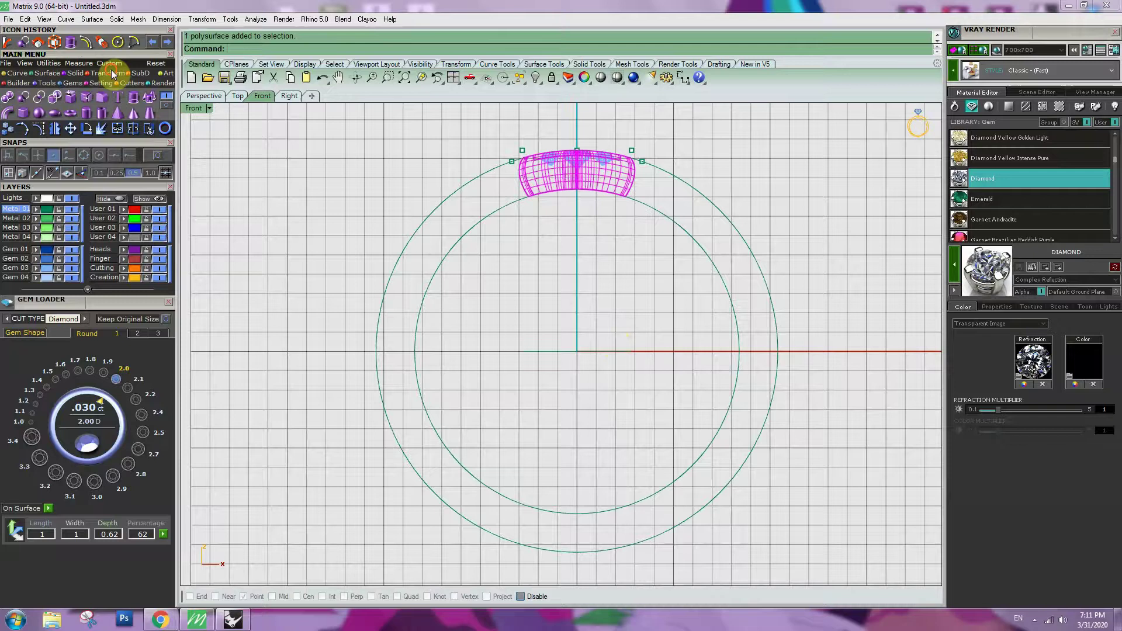
click(111, 73)
click(134, 97)
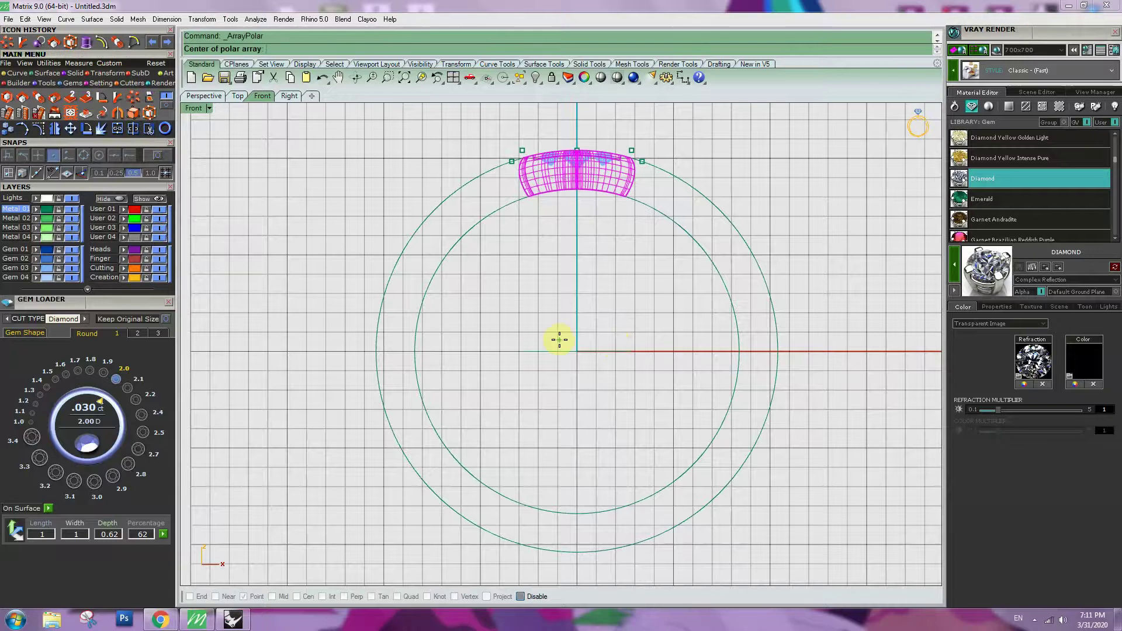
text(0)
key(Return)
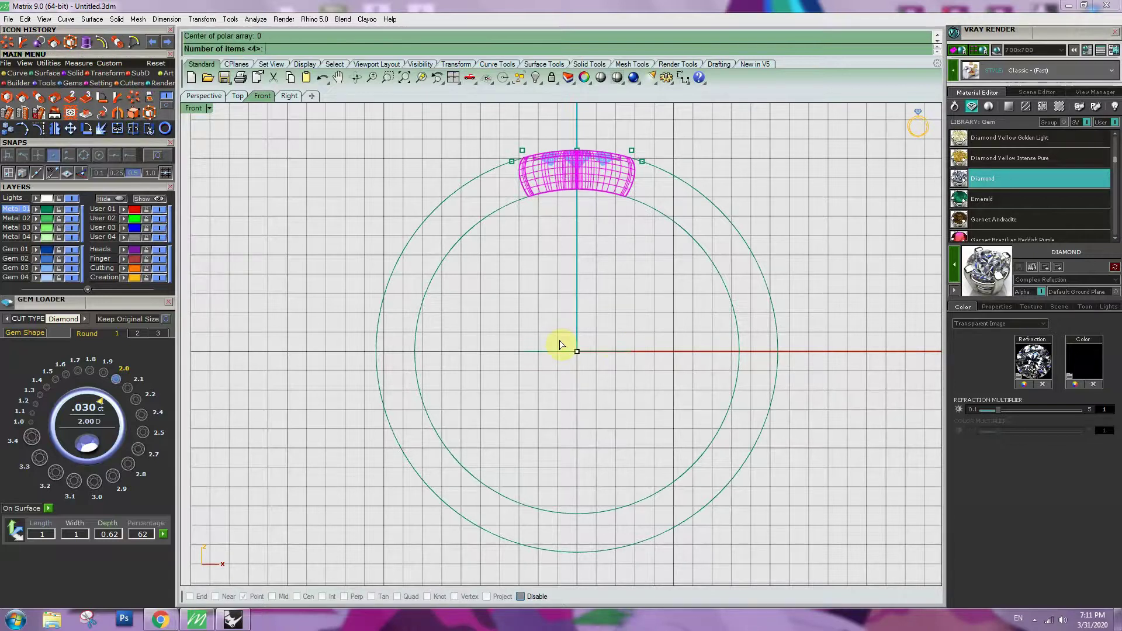
text(15)
key(Return)
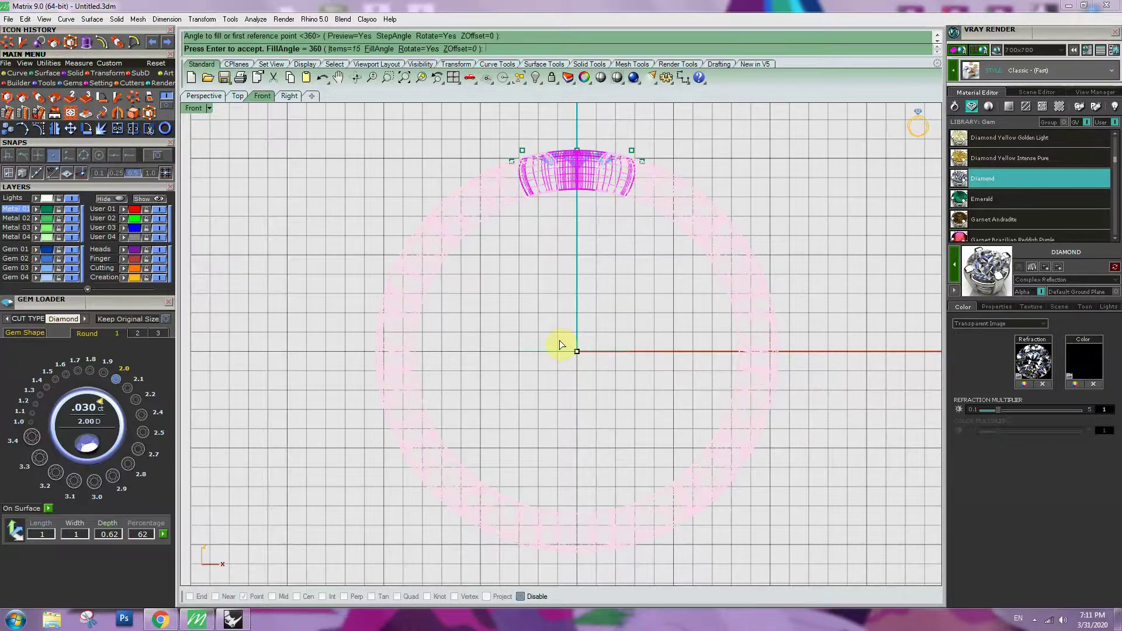
key(Escape)
Step: Polar array the marquise setting around the origin (0) with 12 items over 360 degrees
key(Return)
text(0)
key(Return)
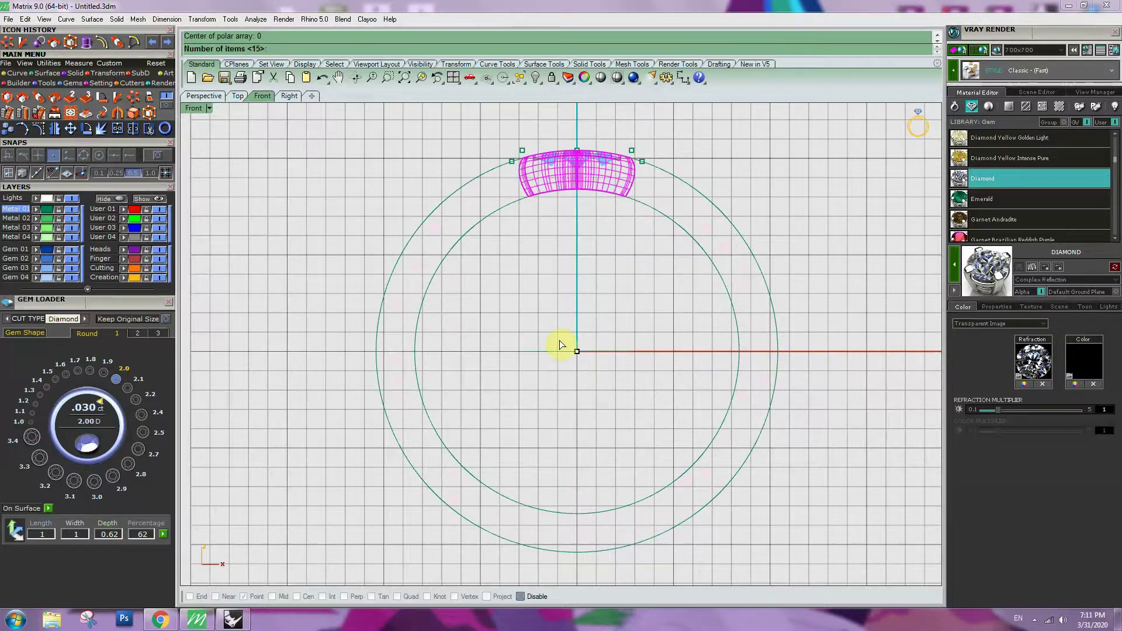
text(12)
key(Return)
key(Return)
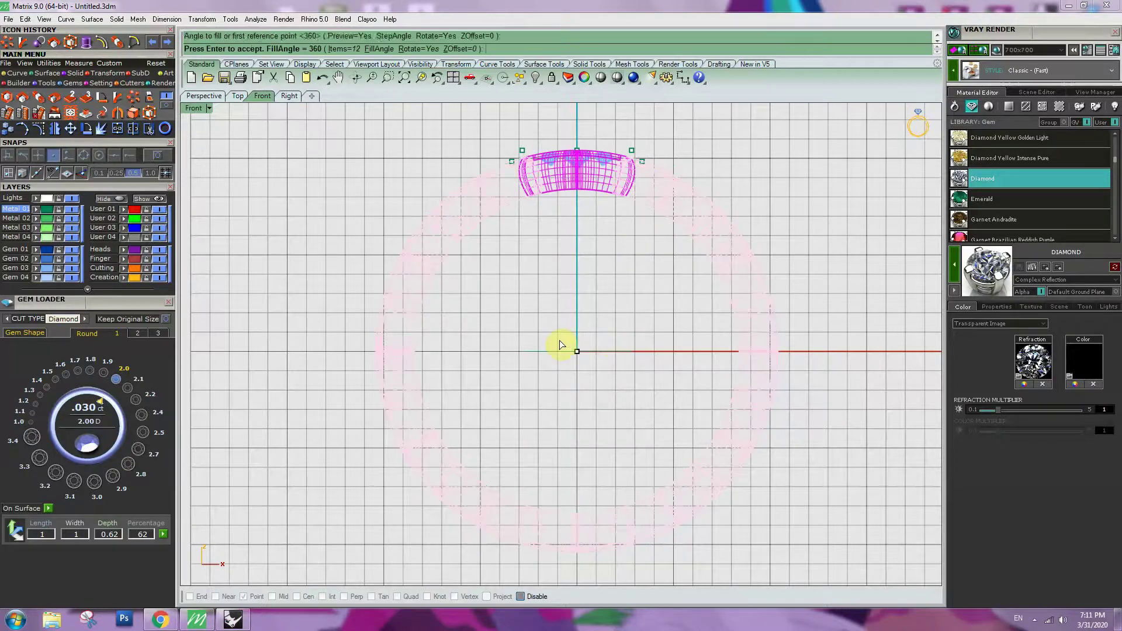
key(Return)
Step: Inspect the arrayed band up close in the Perspective view and undo the polar array of the marquise setting
double_click(193, 108)
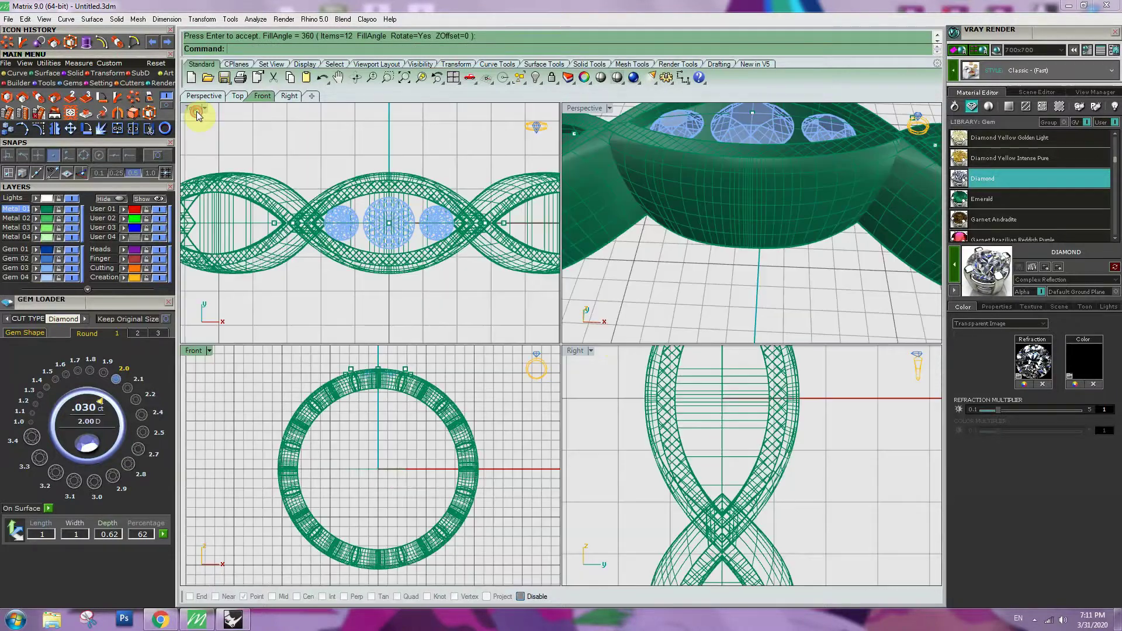
click(764, 149)
double_click(584, 108)
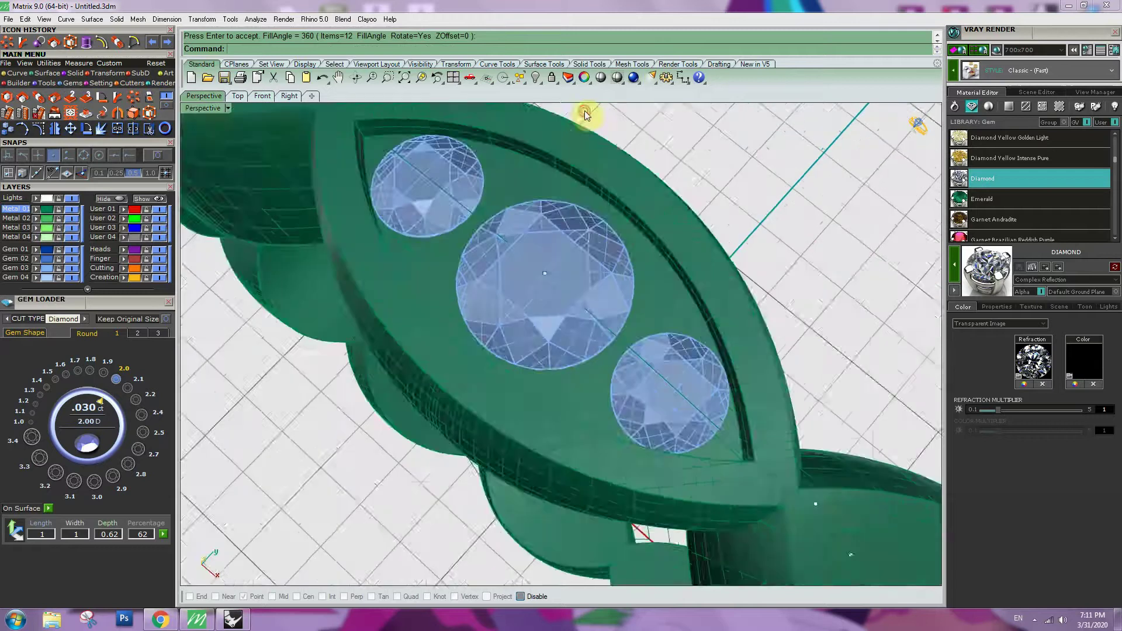
scroll(633, 321, down, 5)
scroll(699, 395, up, 2)
mouse_move(699, 395)
right_down()
mouse_move(719, 183)
mouse_move(694, 463)
mouse_move(711, 396)
right_up()
scroll(597, 350, up, 4)
right_drag(582, 351, 628, 343)
scroll(632, 268, up, 3)
shift+right_drag(603, 208, 645, 292)
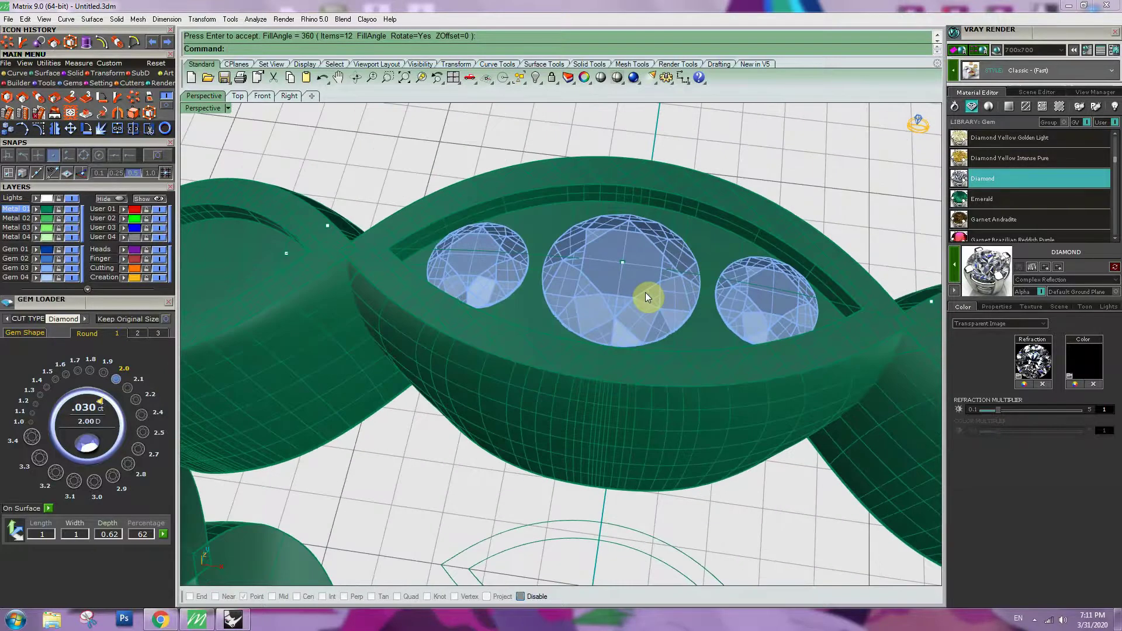
key(ctrl+z)
Step: Select the three round diamonds in the marquise setting and load them into the Gem Cutter tool
right_drag(633, 358, 668, 325)
click(668, 247)
shift+click(752, 273)
shift+click(478, 223)
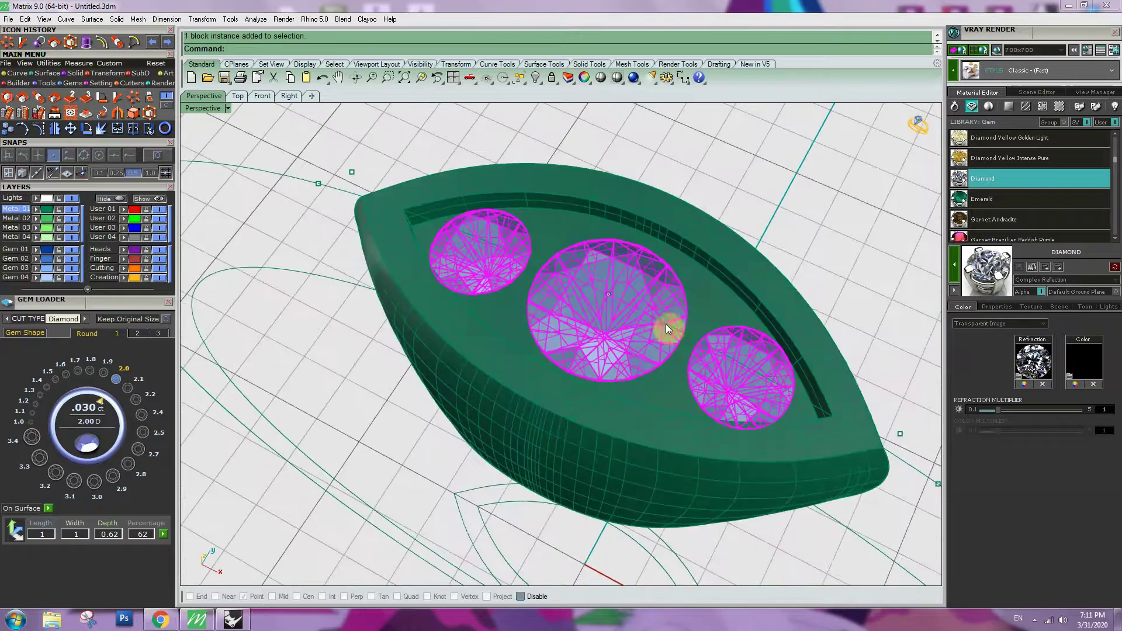
click(136, 83)
click(8, 97)
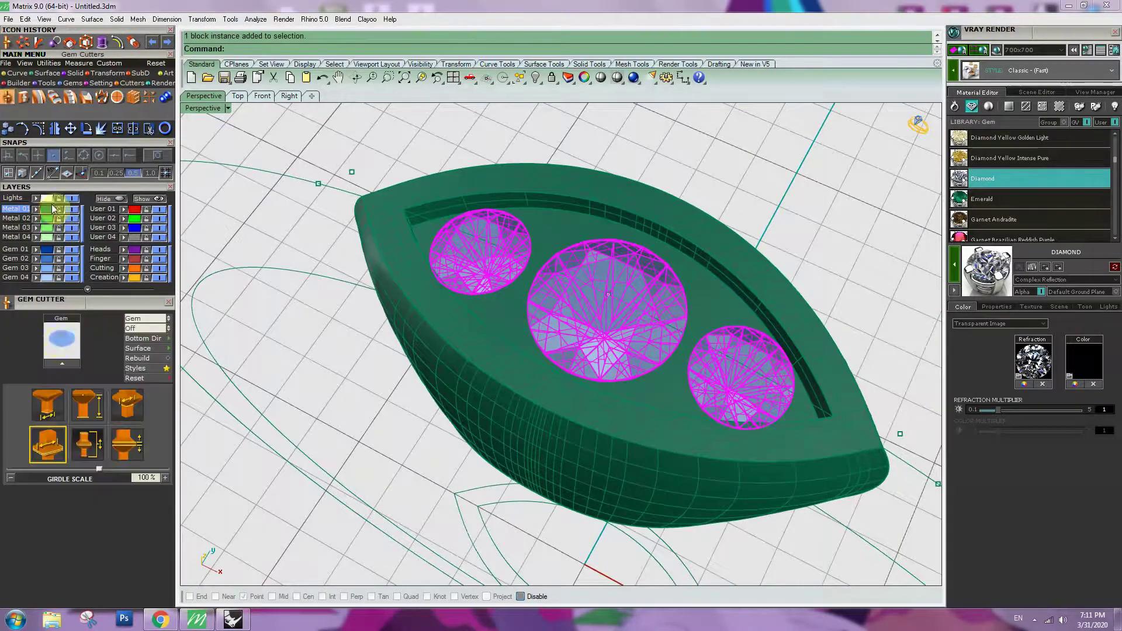
click(60, 364)
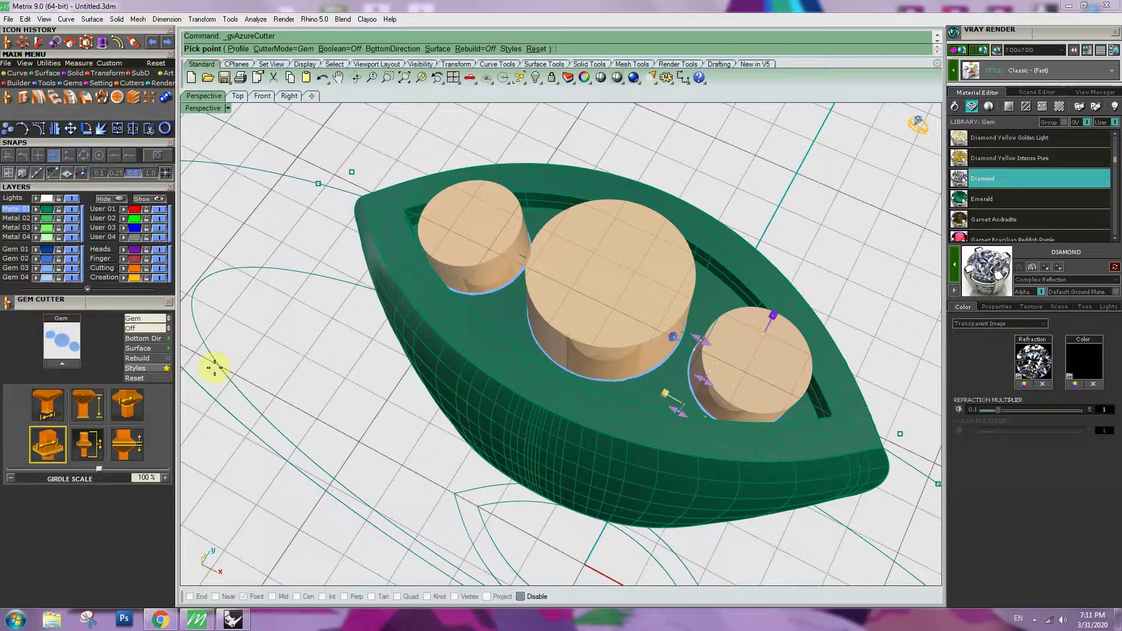
Step: Apply the Pilot Hole Straight style to the three gem cutters
right_drag(405, 402, 443, 302)
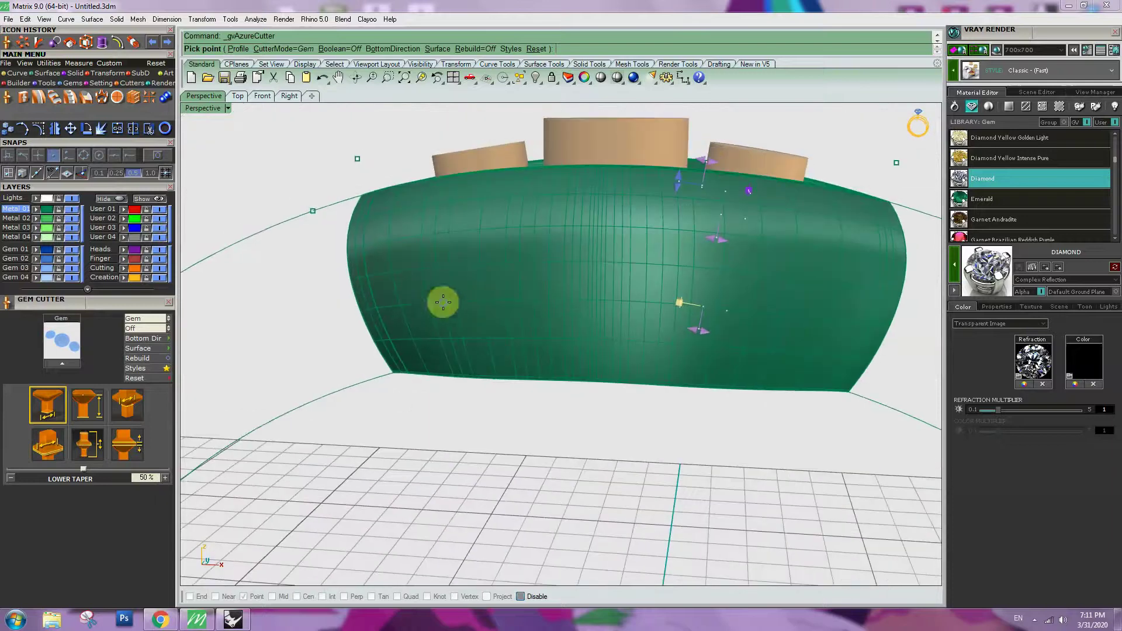
click(146, 367)
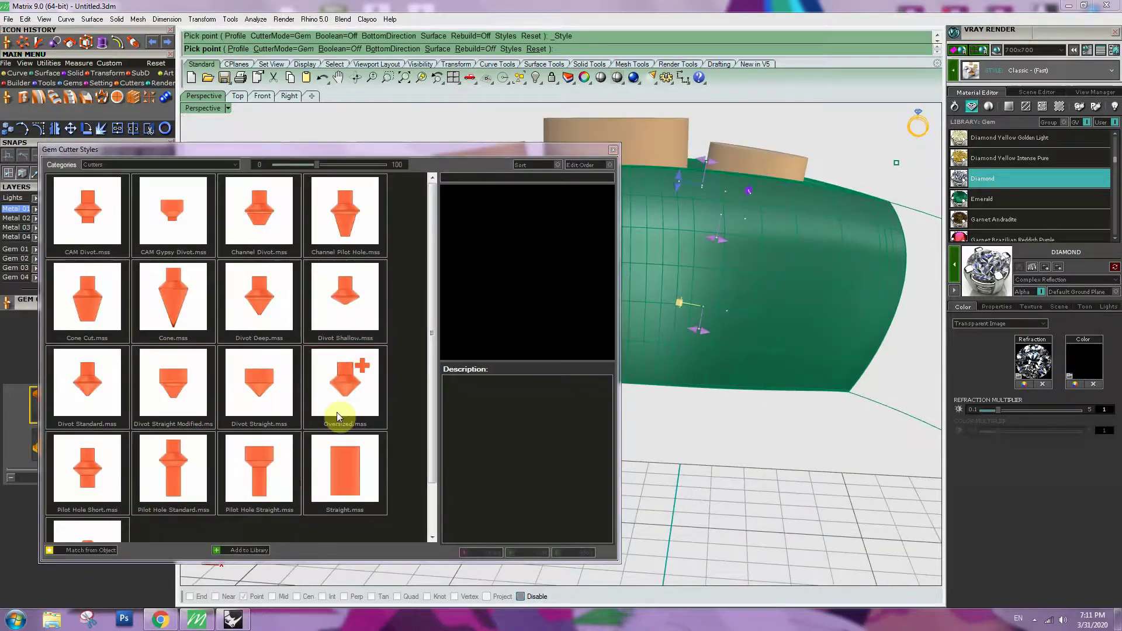
click(264, 461)
double_click(264, 461)
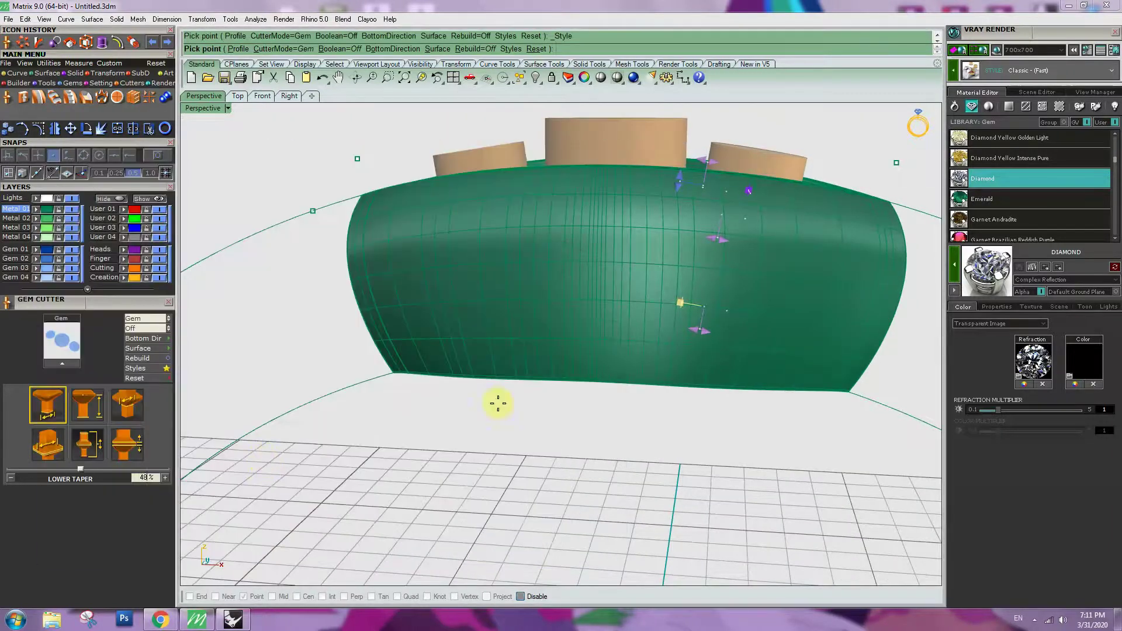
Step: Lengthen the lower depth of the gem cutters to about 481% so they pass through the setting's underside
double_click(203, 108)
scroll(412, 464, up, 5)
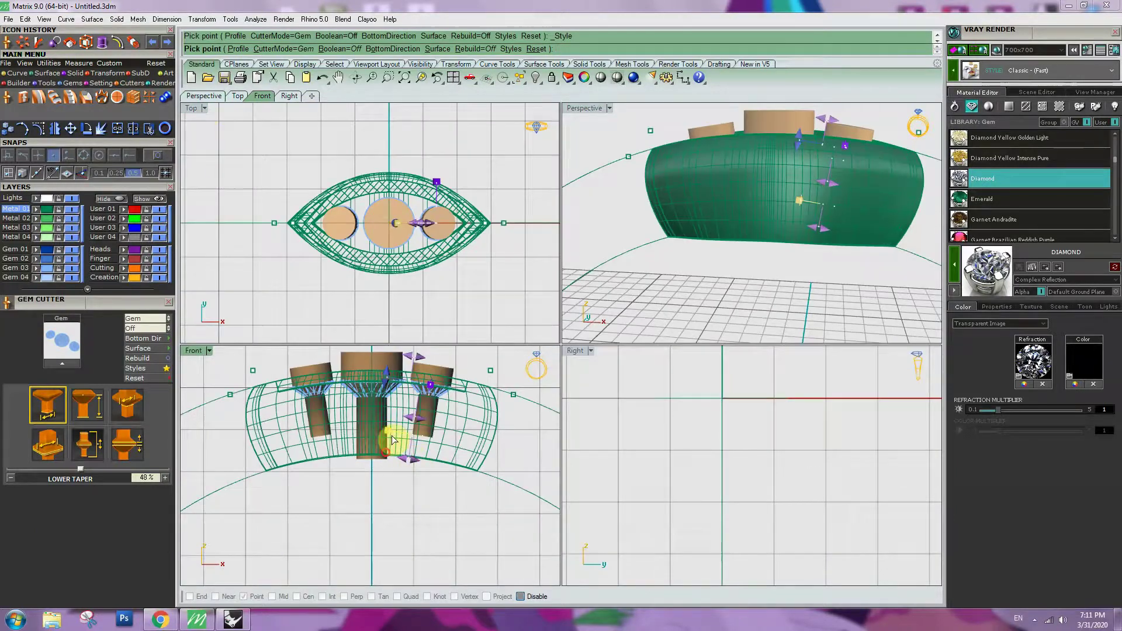
drag(385, 431, 373, 465)
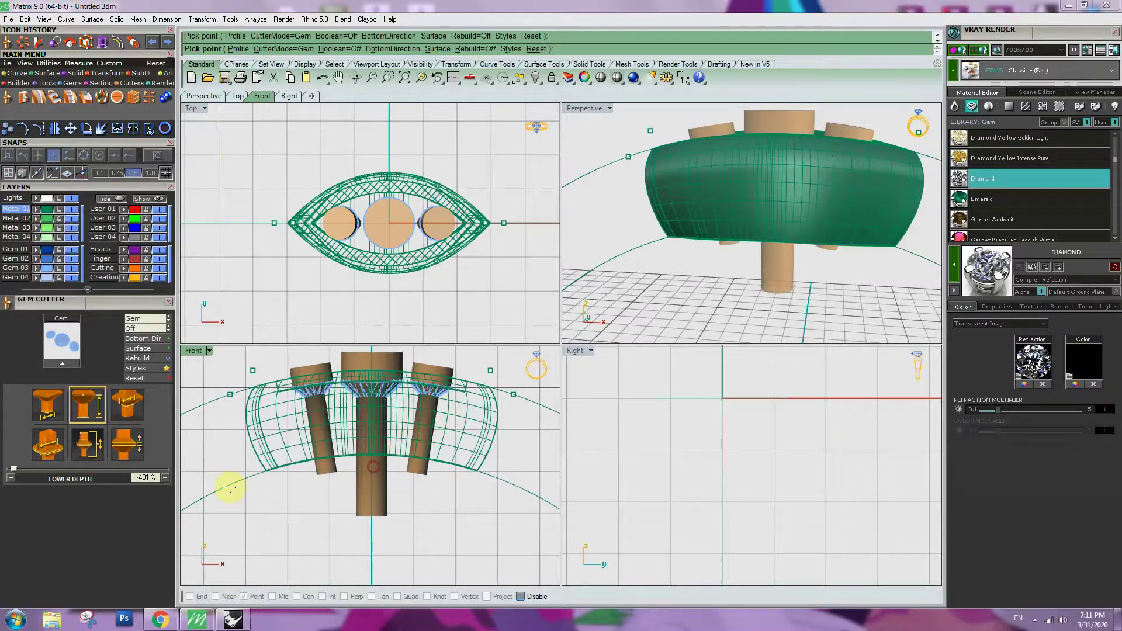
Step: Set the cutters' girdle scale to 100% and create the three gem cutters
click(53, 446)
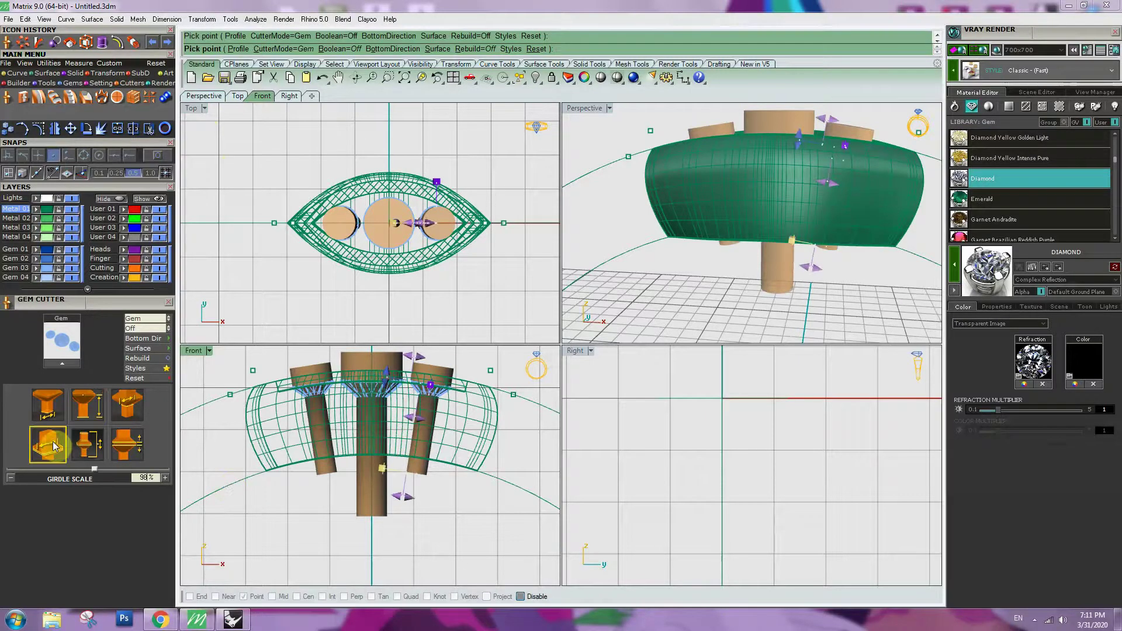
text(1)
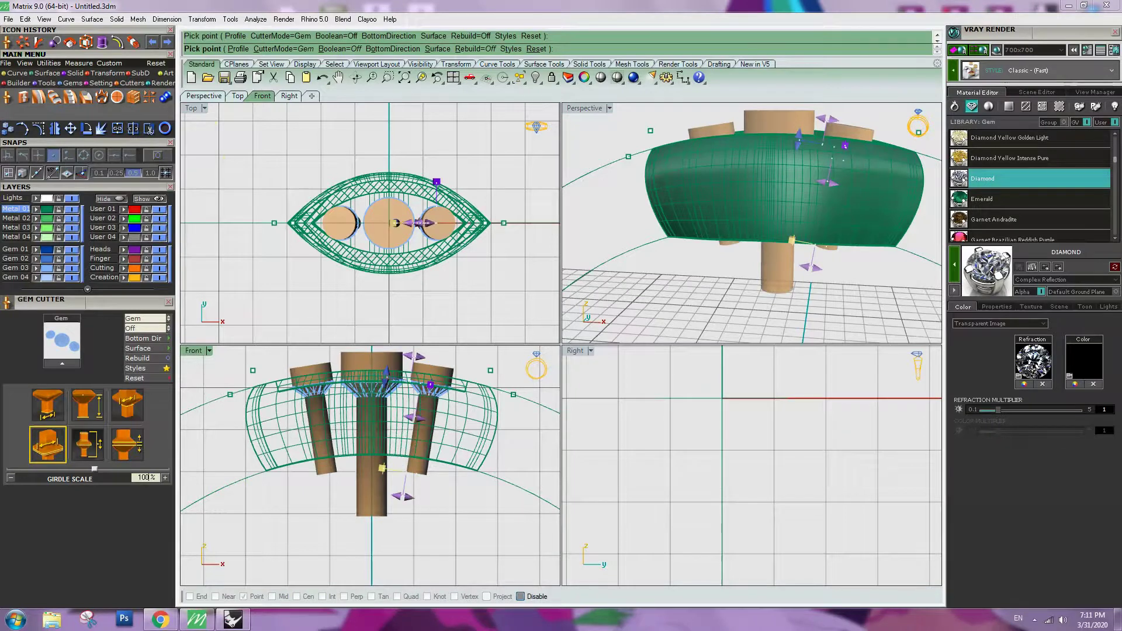
text(00)
key(Return)
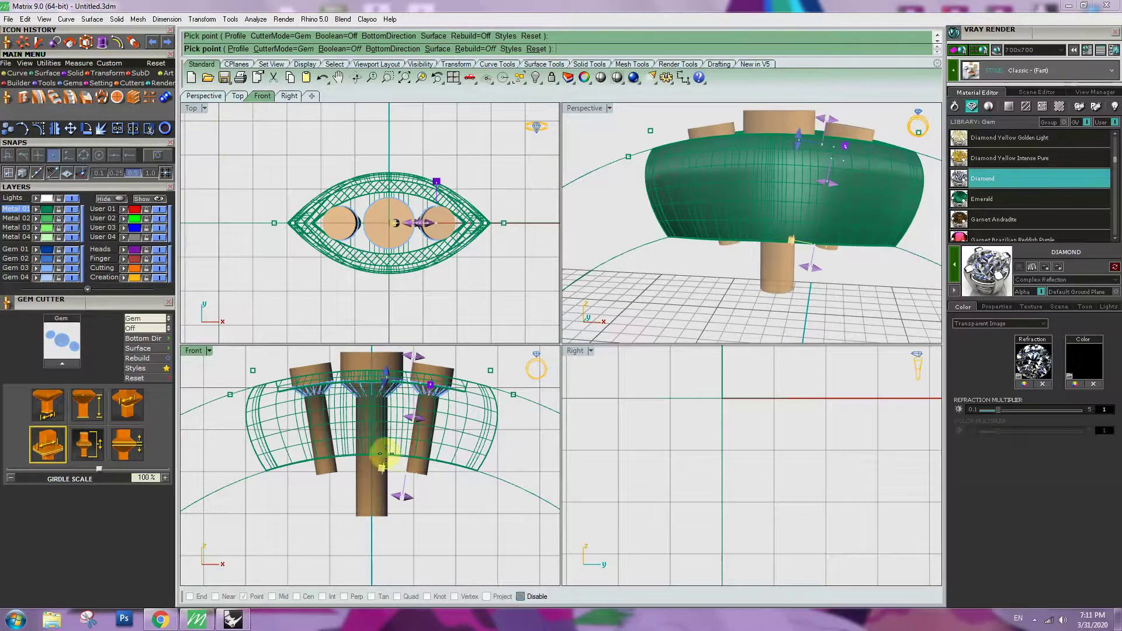
click(1063, 619)
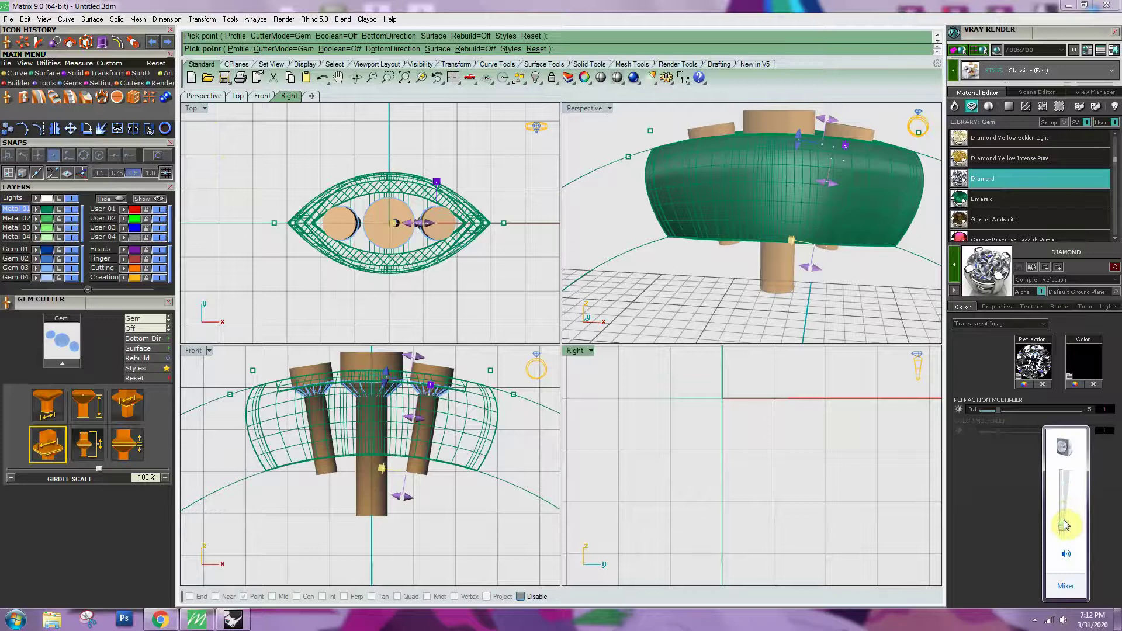
right_drag(405, 407, 407, 457)
right_click(408, 457)
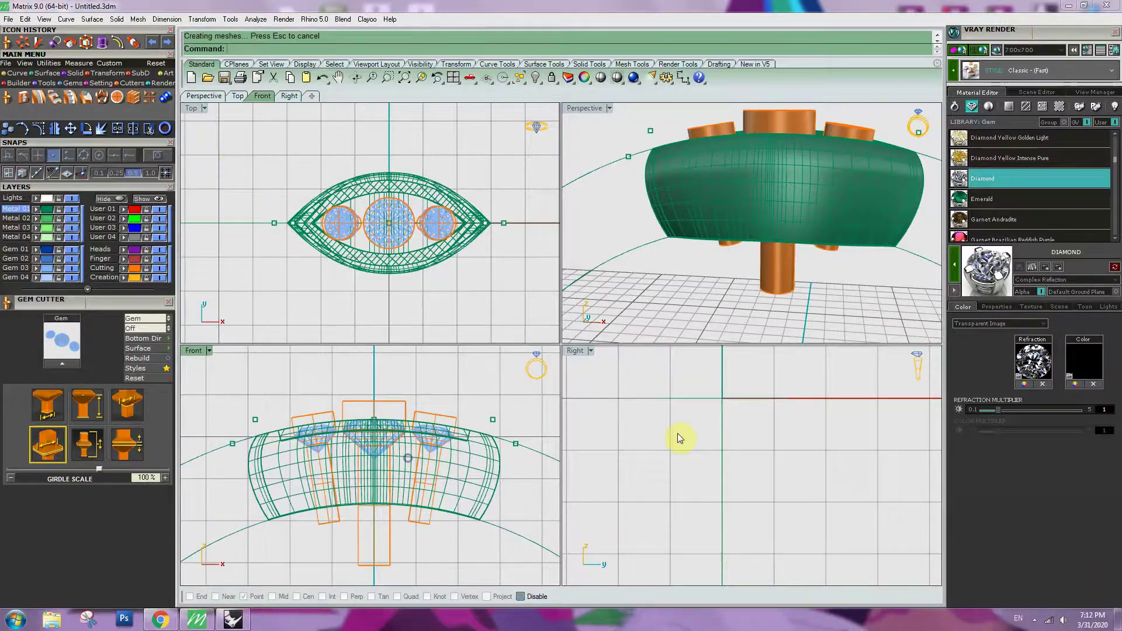
Step: Subtract the three gem cutters from the marquise setting with Boolean Difference
double_click(588, 109)
right_drag(797, 325, 734, 381)
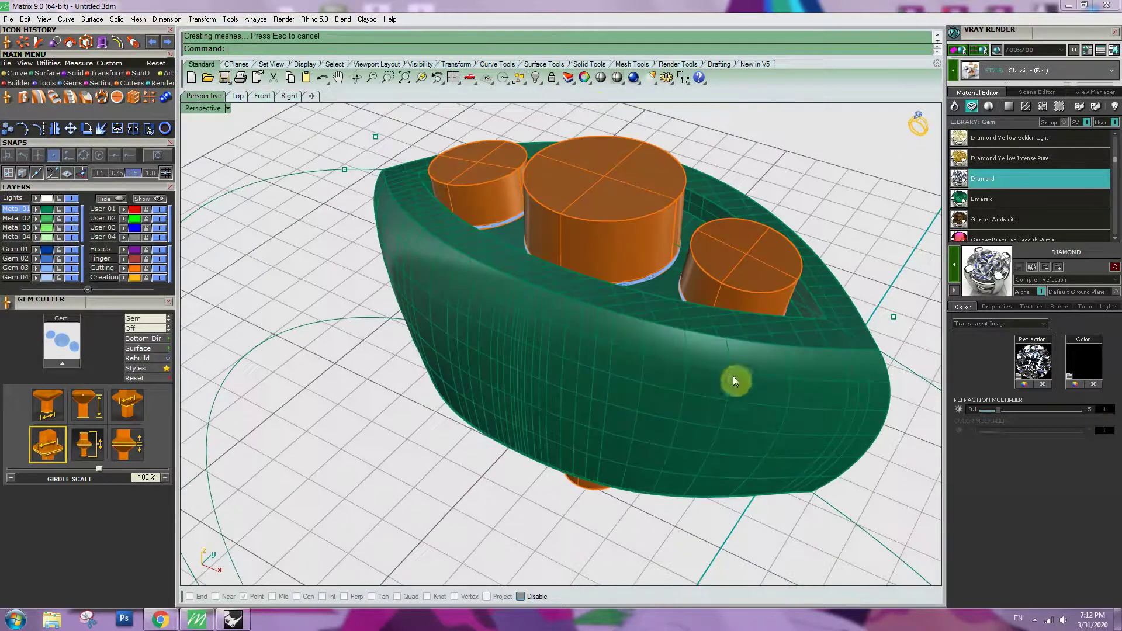
click(75, 73)
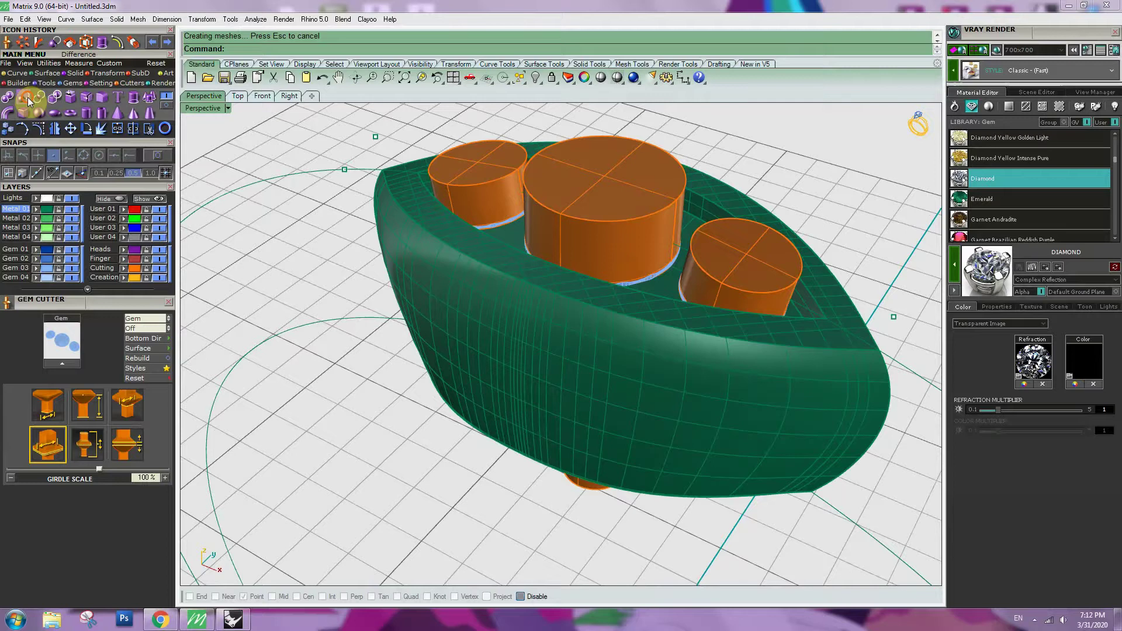
click(24, 97)
click(625, 390)
key(Return)
click(741, 278)
key(Return)
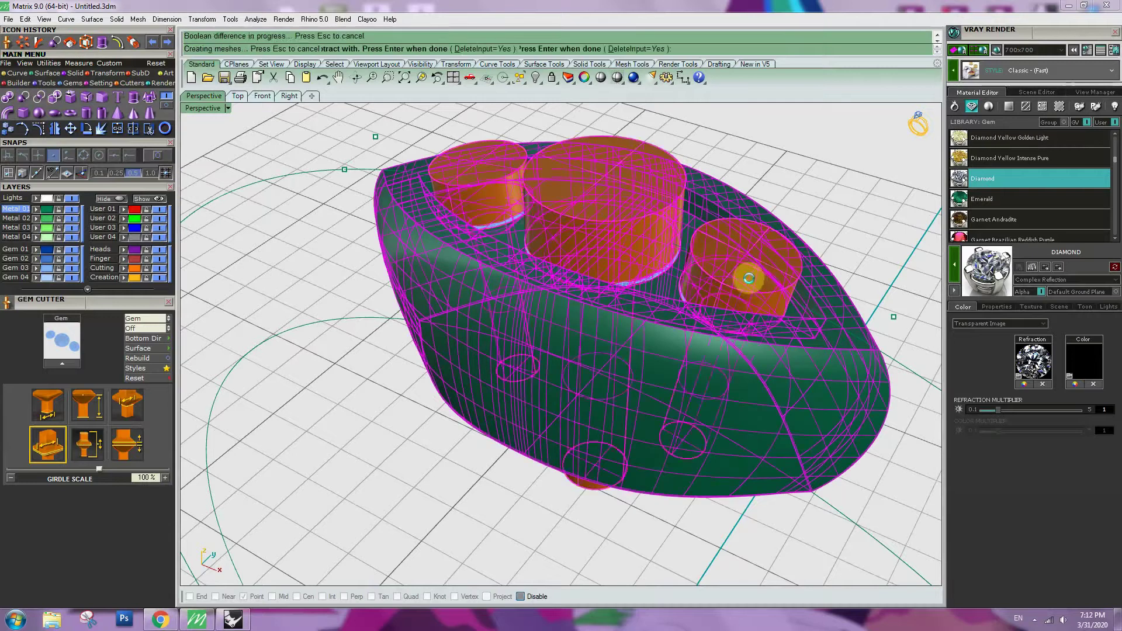
Step: Start Prong on Surface with the marquise setting as the surface and set the prong diameter to 0.5 mm
right_drag(675, 350, 612, 267)
scroll(612, 267, up, 5)
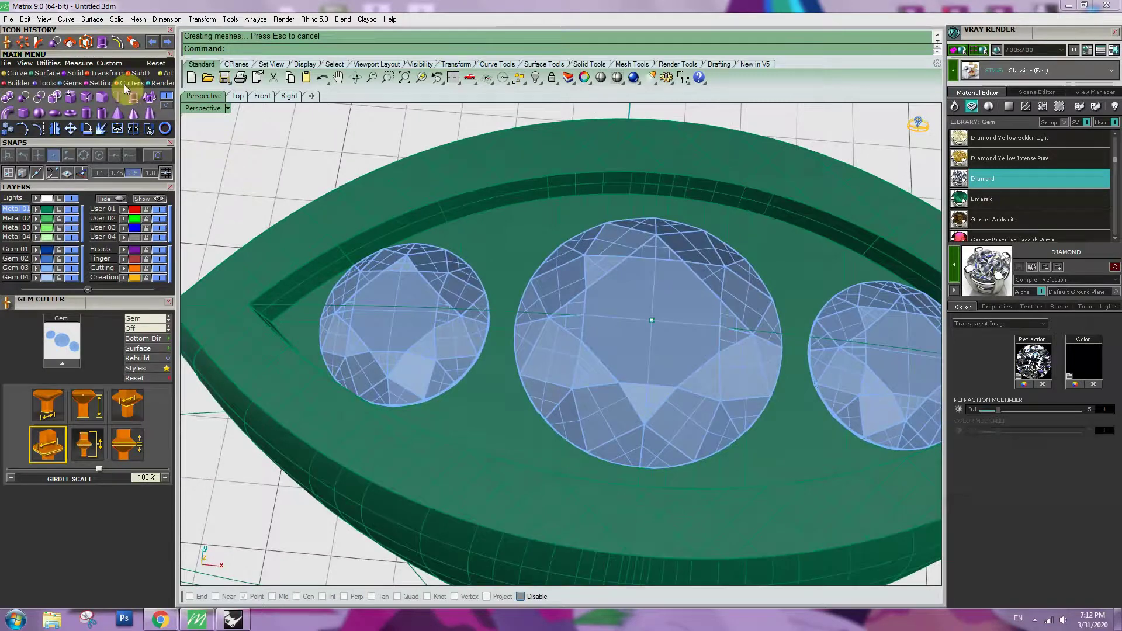
click(104, 82)
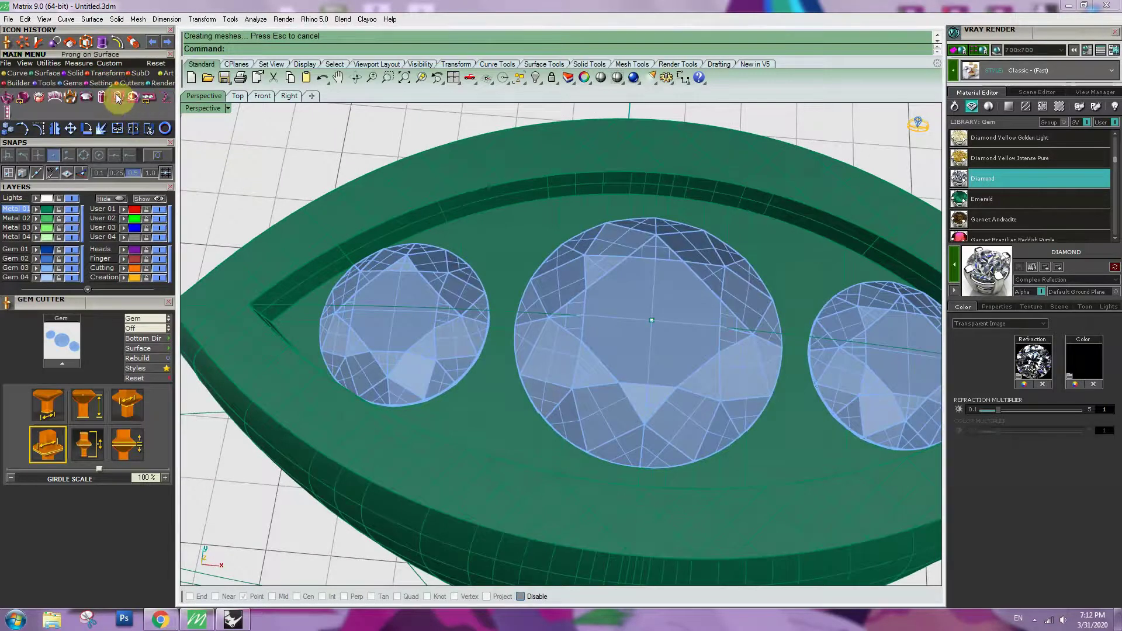
click(116, 98)
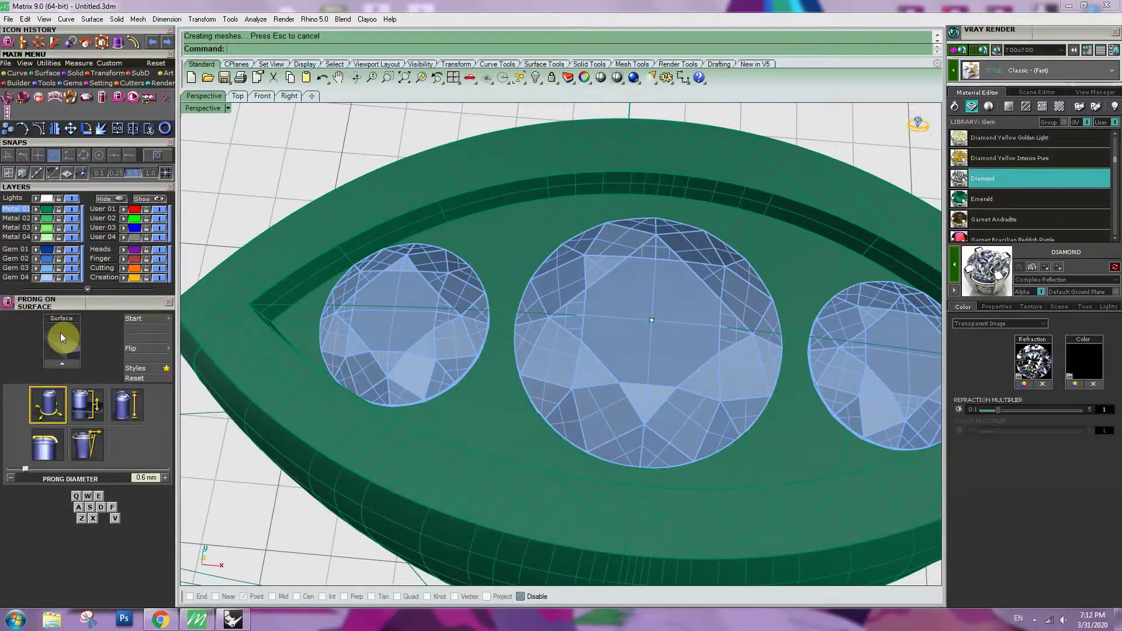
click(514, 416)
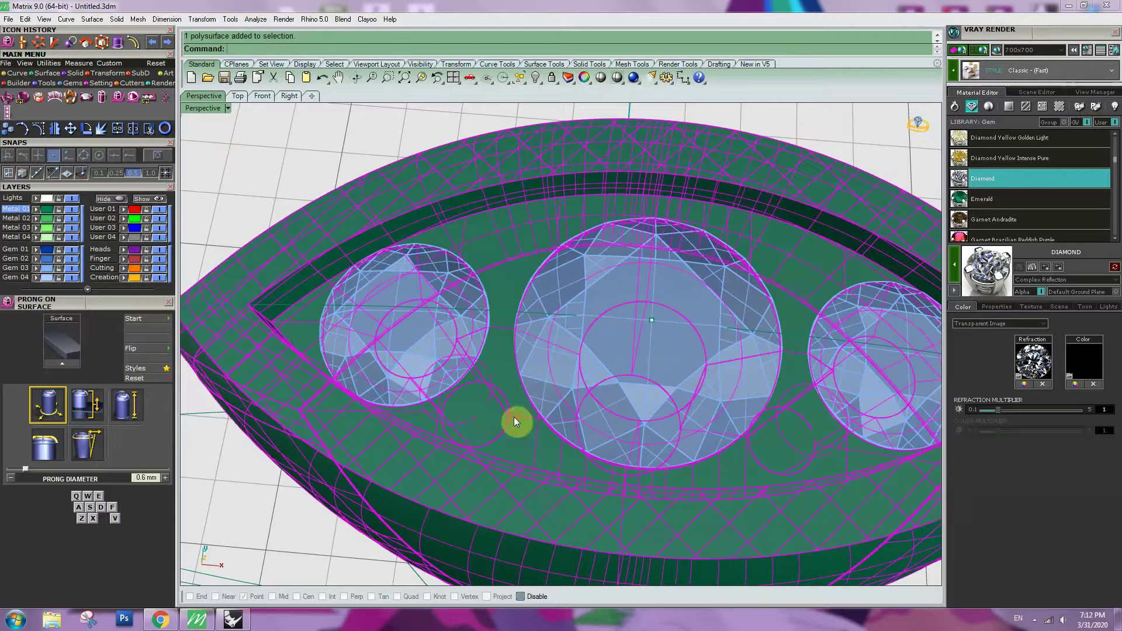
click(60, 365)
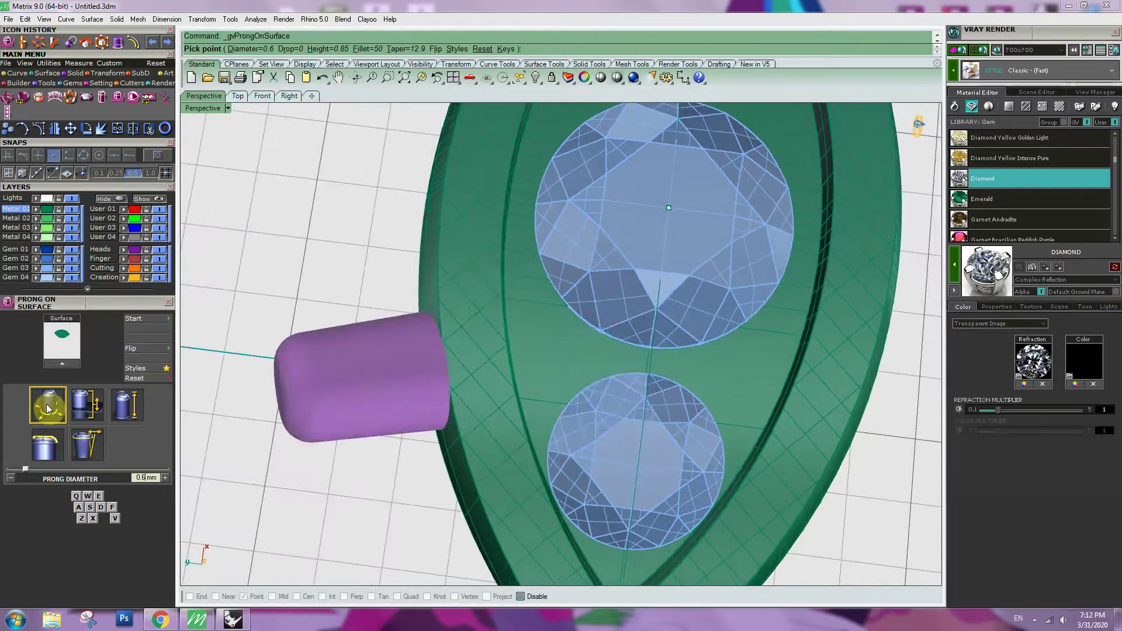
text(0.5)
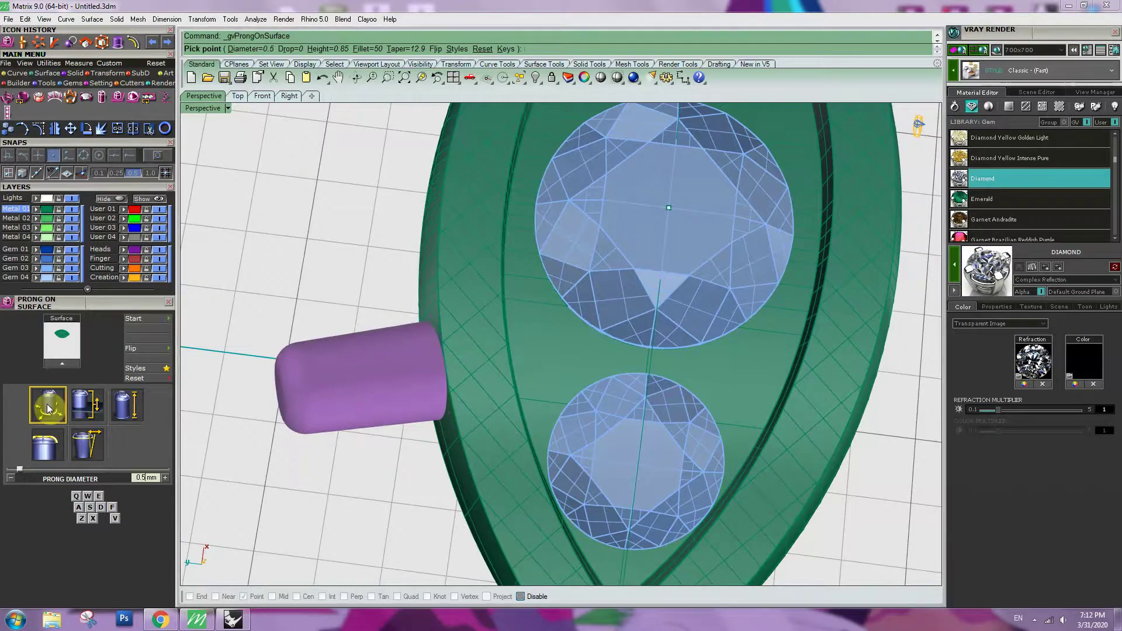
Step: Set the prong drop to 0.2 mm and the prong height to 0.65 mm
click(80, 408)
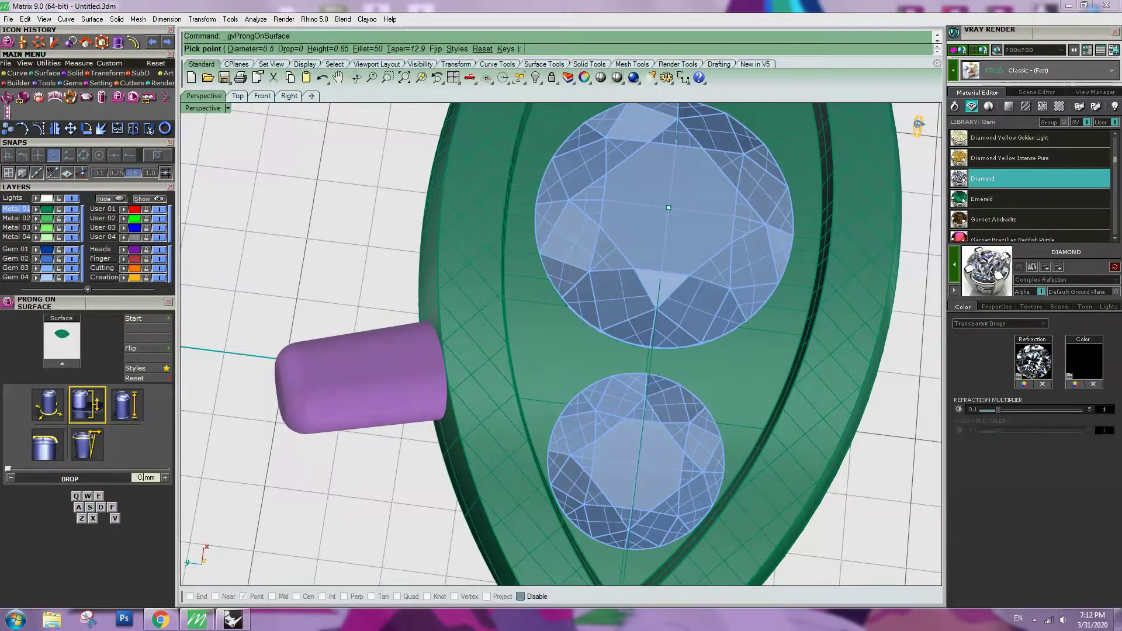
text(.2)
key(Return)
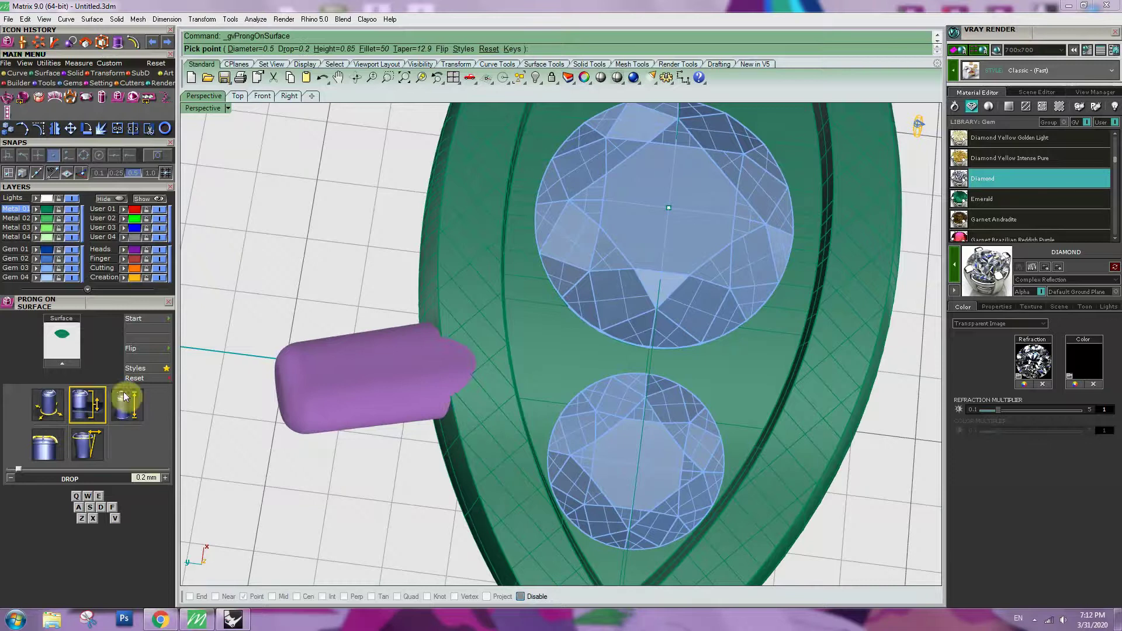
key(BackSpace)
key(BackSpace)
key(BackSpace)
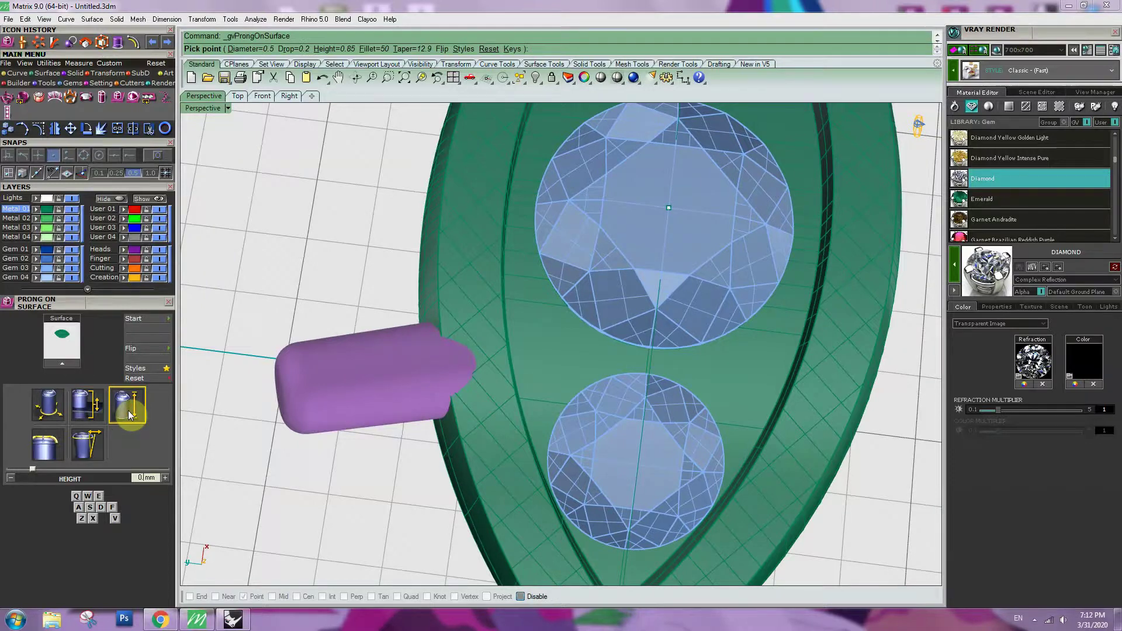
text(.65)
key(Return)
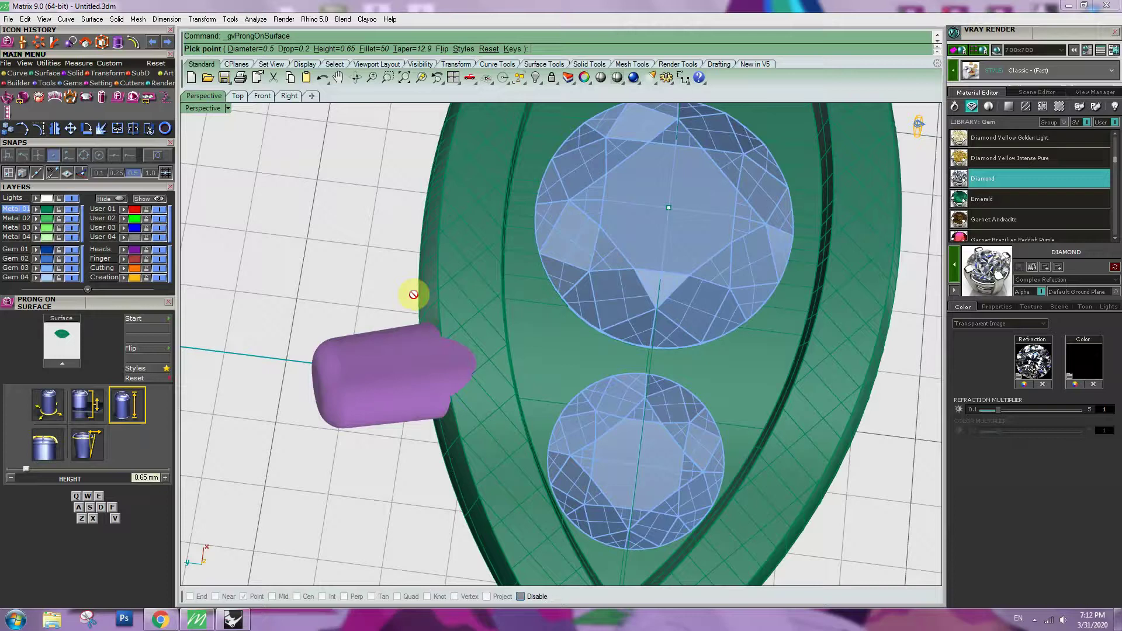
Step: Place a prong on one side of the gap between the centre diamond and a smaller side diamond
mouse_move(586, 358)
right_down()
mouse_move(584, 381)
mouse_move(584, 360)
right_up()
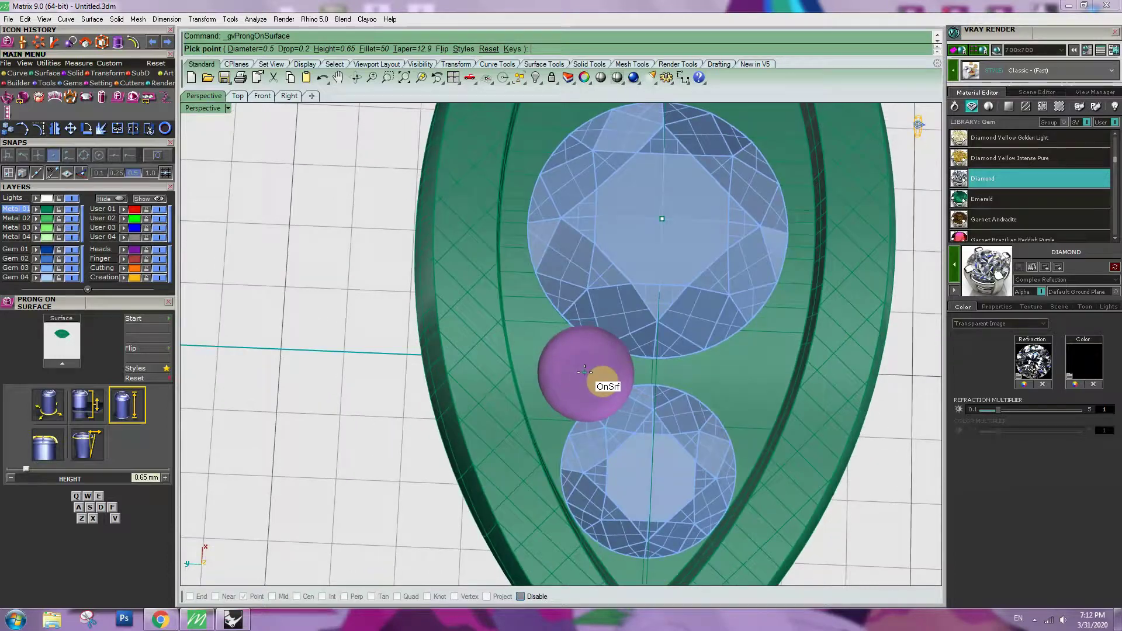
click(585, 372)
right_drag(629, 234, 645, 253)
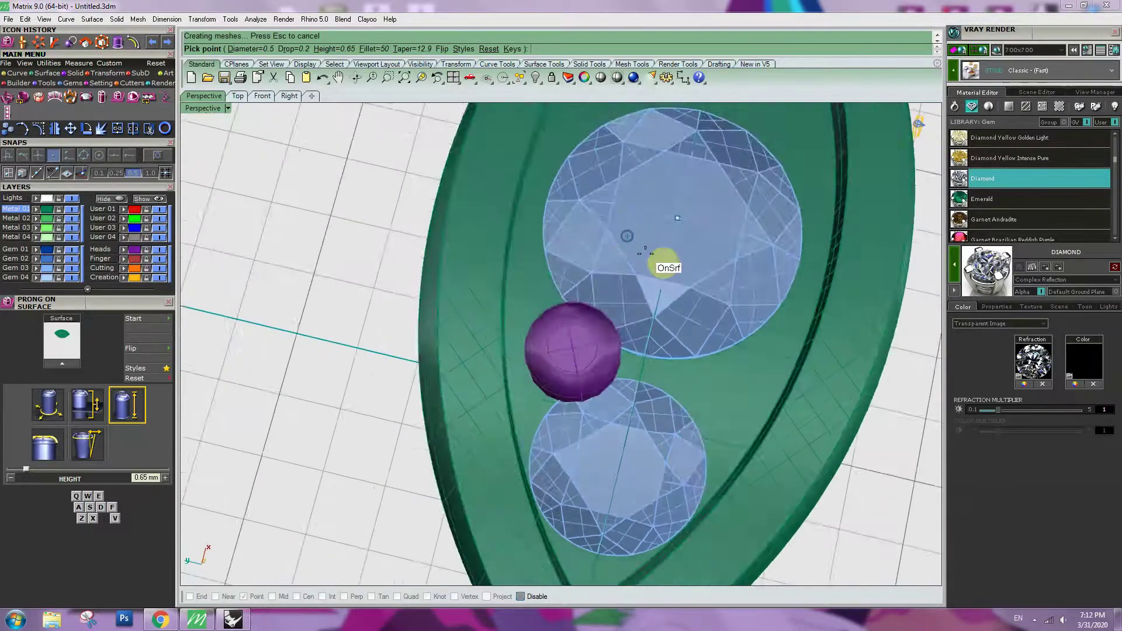
Step: Reduce the prong diameter to 0.45 mm and place a prong at the marquise tip beside the small diamond
shift+right_drag(677, 432, 650, 245)
scroll(566, 366, up, 2)
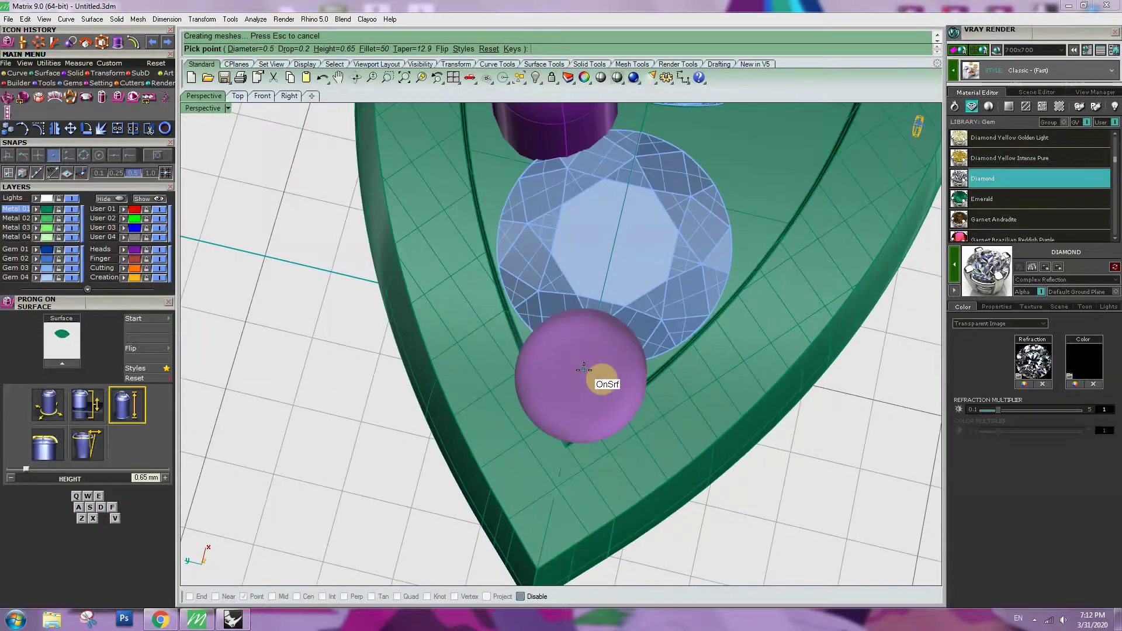
click(56, 407)
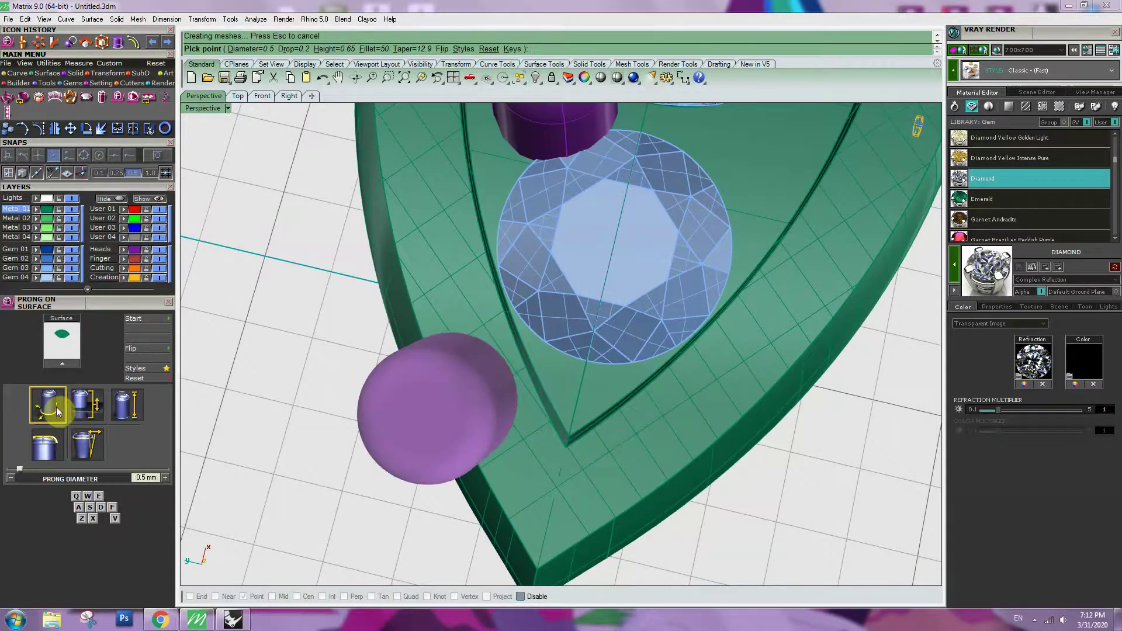
text(.45)
key(Return)
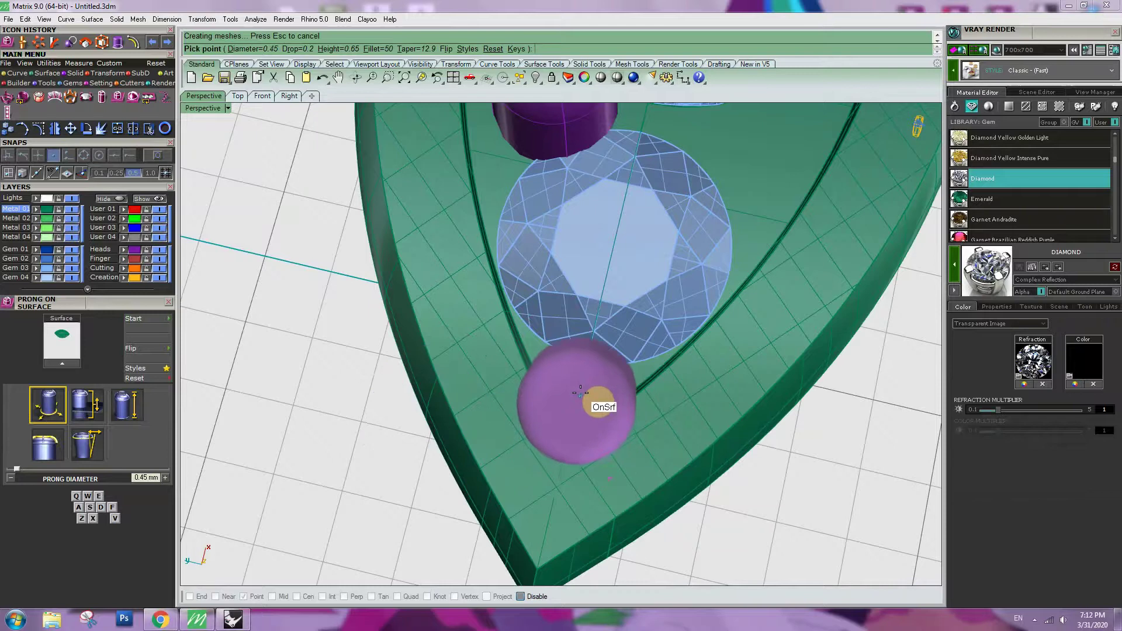
click(583, 382)
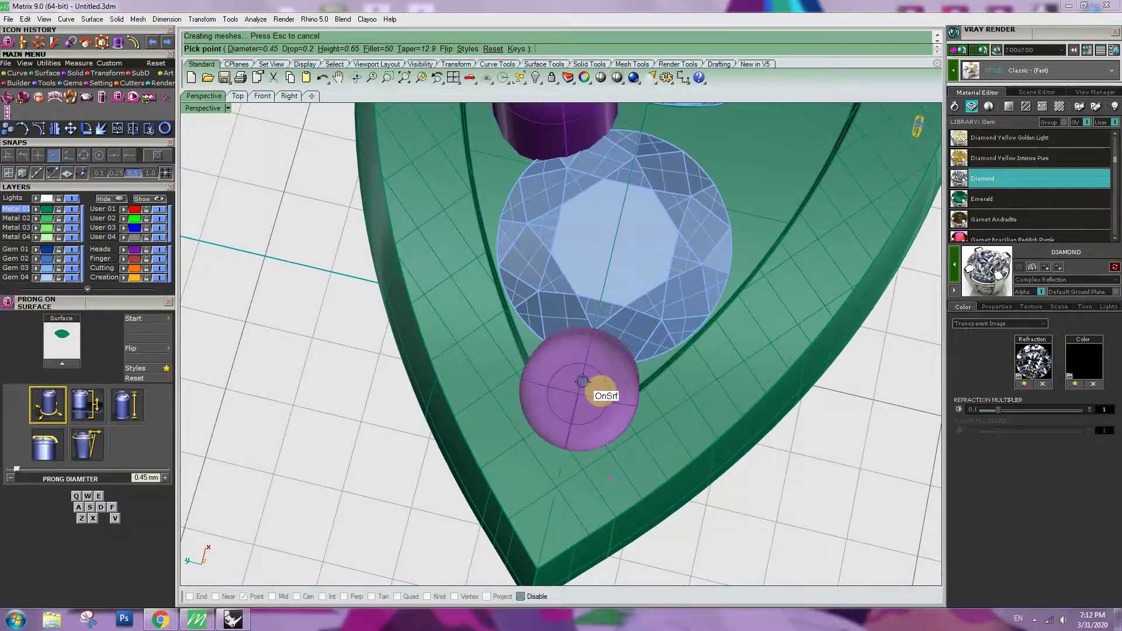
Step: Mirror the prong beside the centre diamond about the origin across the marquise's long axis
right_click(602, 390)
scroll(660, 418, down, 5)
right_drag(674, 419, 584, 435)
click(657, 357)
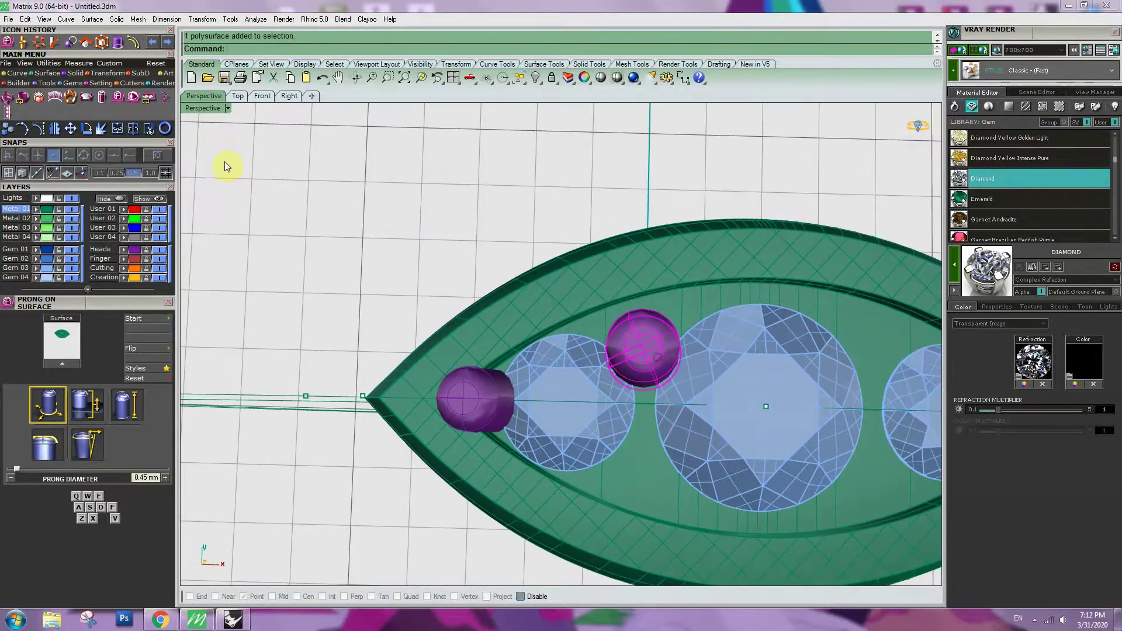
double_click(215, 107)
click(53, 128)
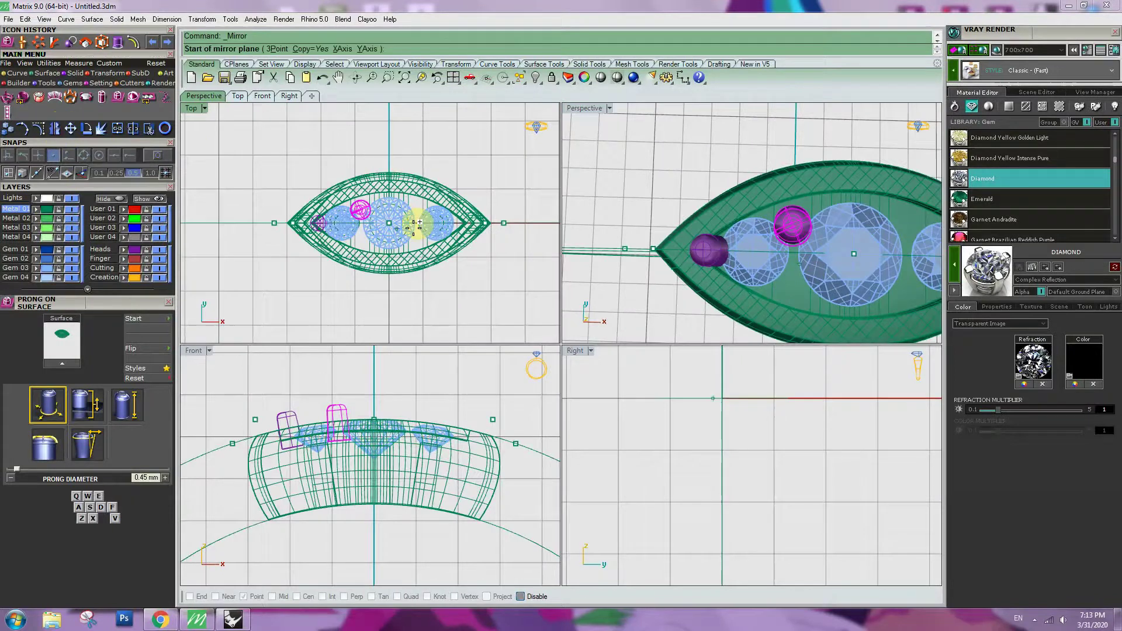
click(390, 228)
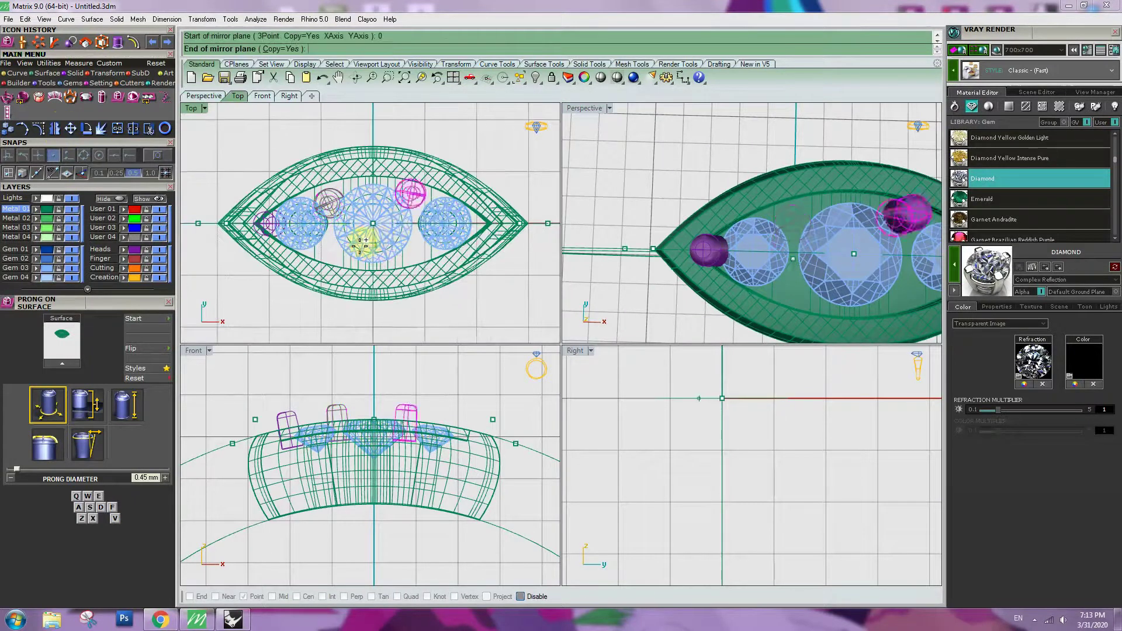
click(325, 253)
Step: Mirror the tip prong and the pair of side prongs about the origin to the other half of the marquise
click(264, 224)
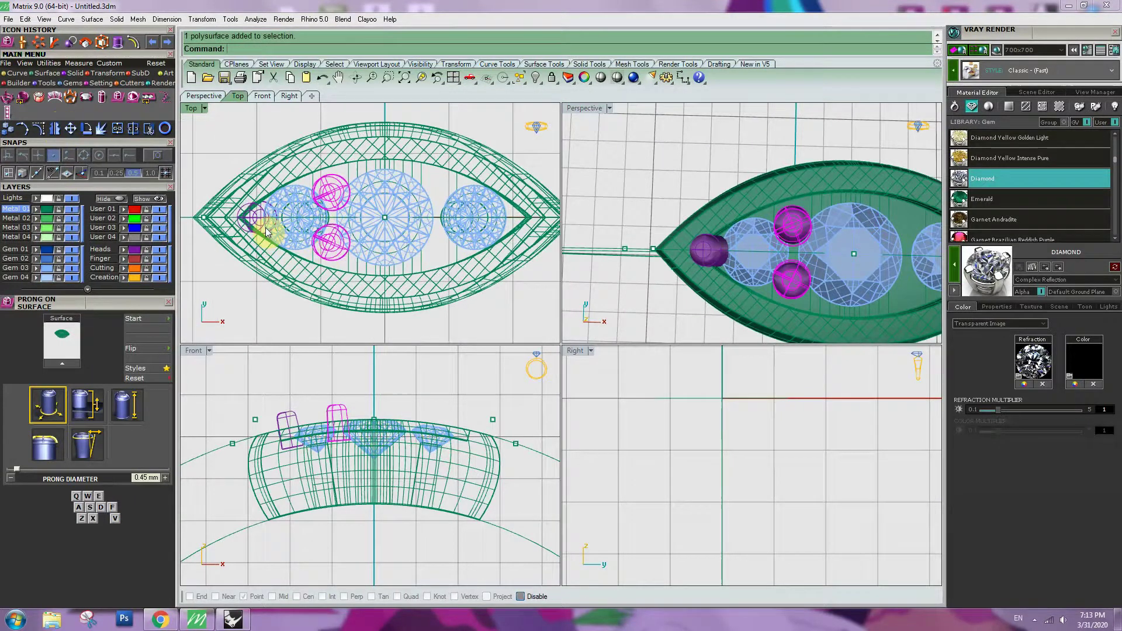
scroll(262, 228, up, 3)
shift+click(255, 228)
scroll(418, 242, down, 6)
right_drag(464, 237, 432, 255)
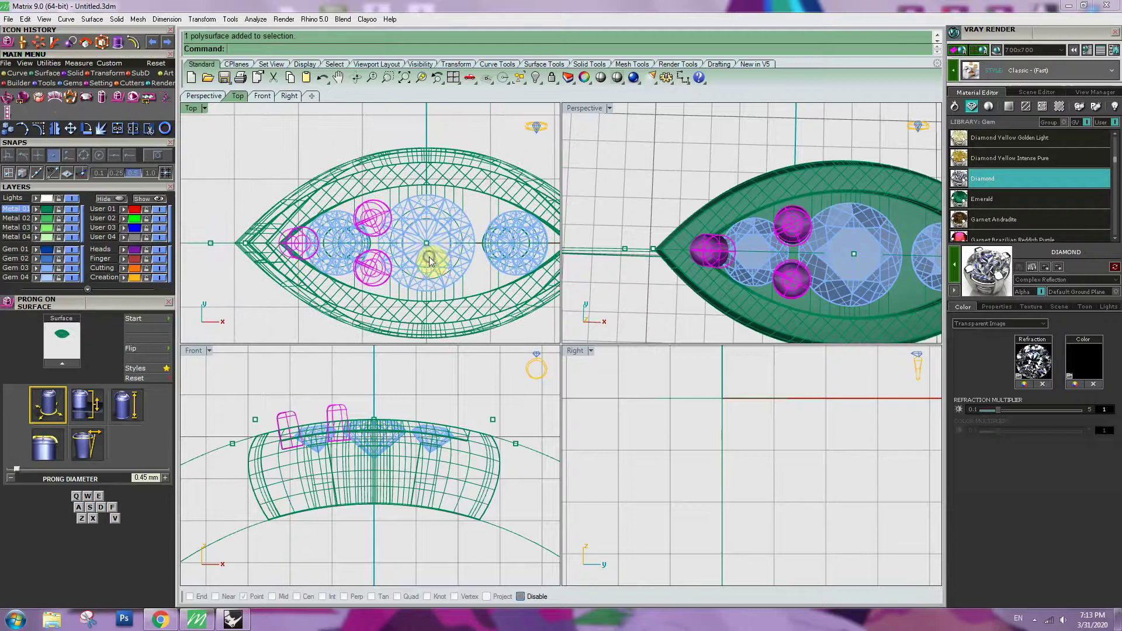
right_click(430, 256)
text(0)
key(Return)
click(430, 256)
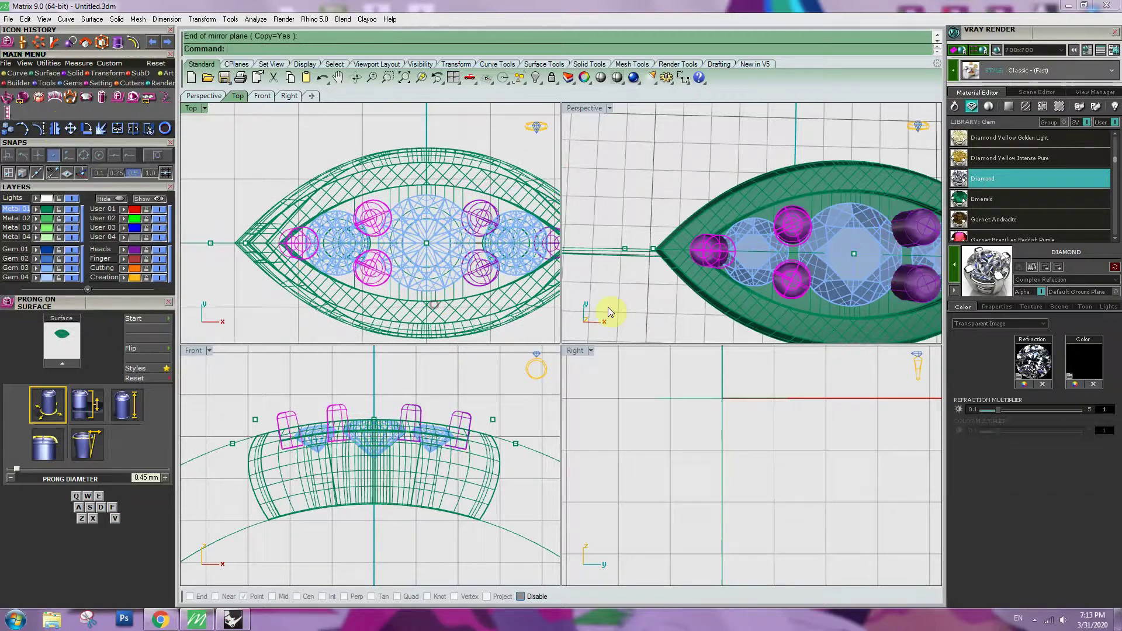
Step: Move all curves and points to the User 01 layer and hide that layer
click(639, 297)
double_click(603, 107)
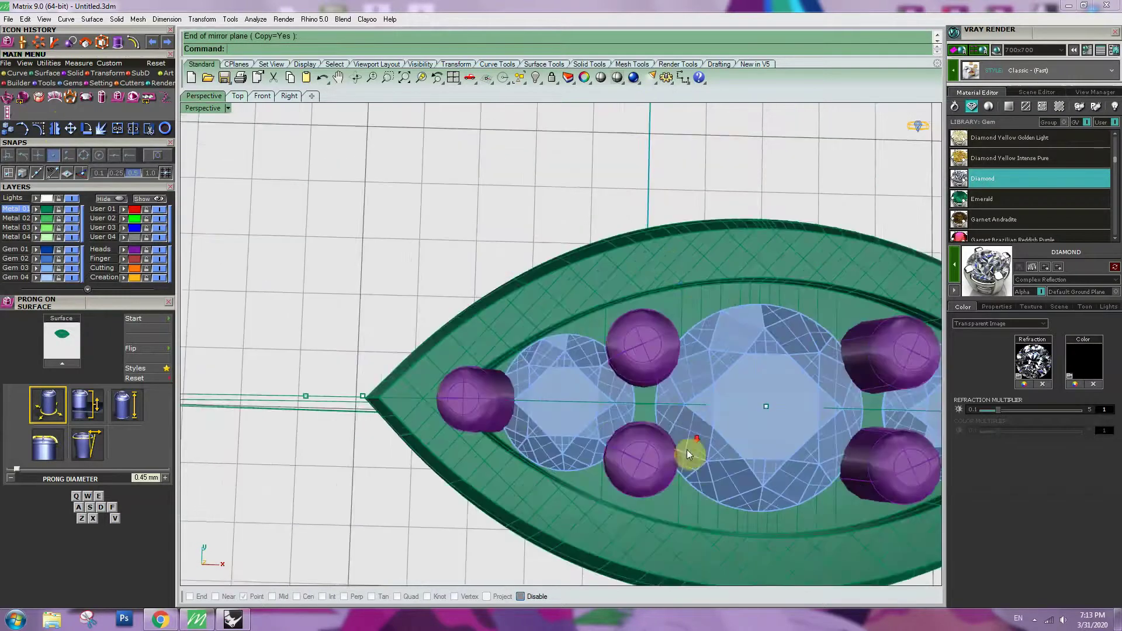
right_drag(686, 454, 752, 243)
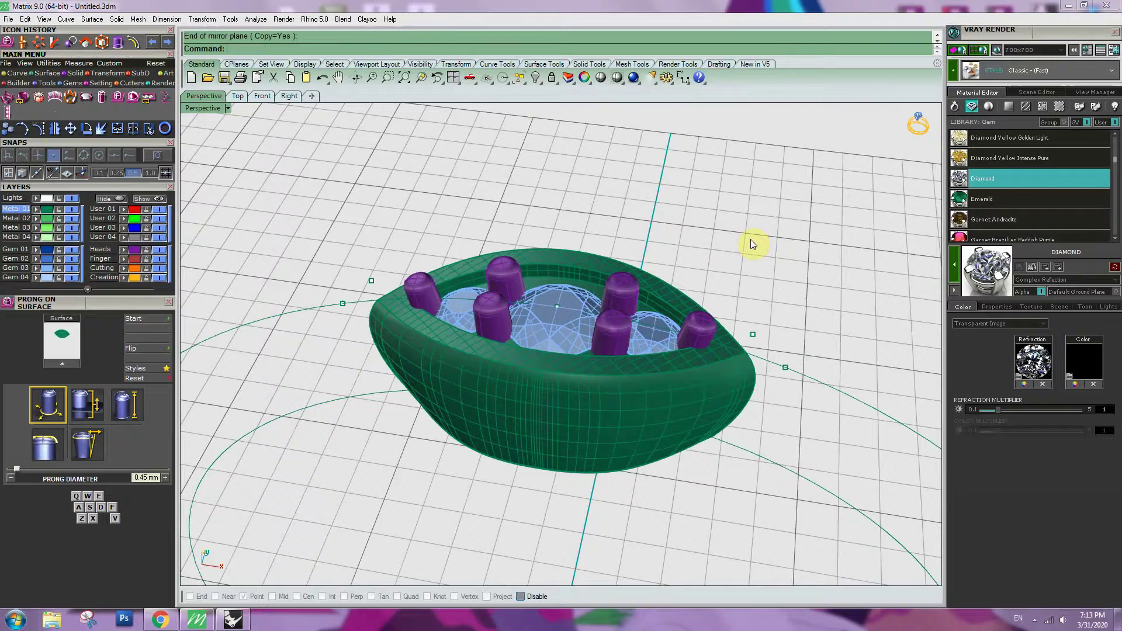
click(519, 80)
click(588, 149)
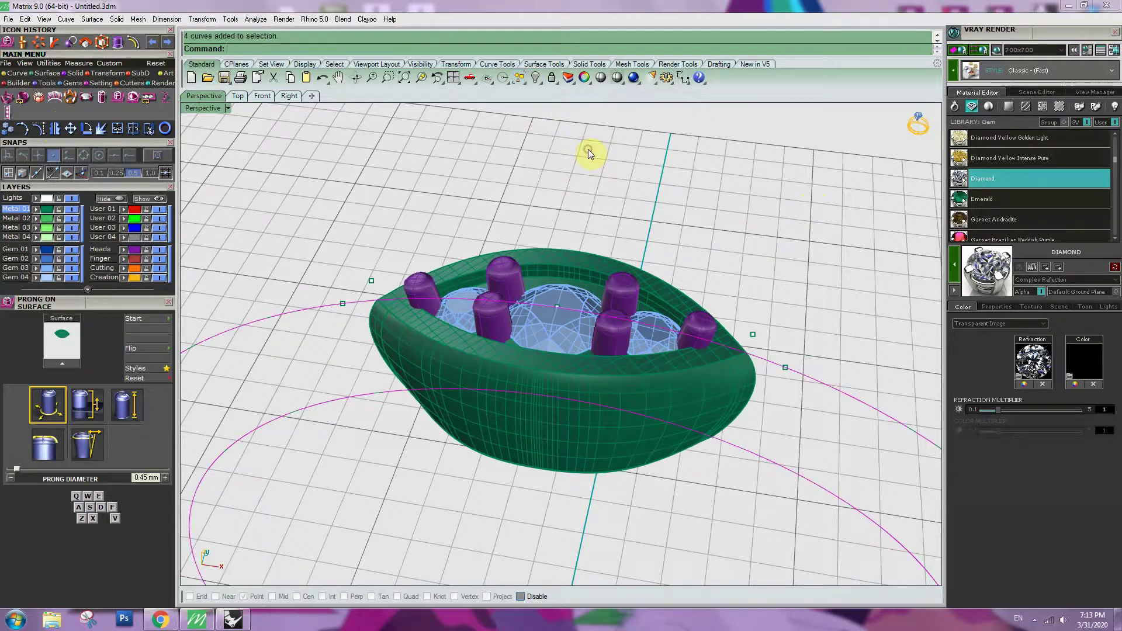
click(519, 77)
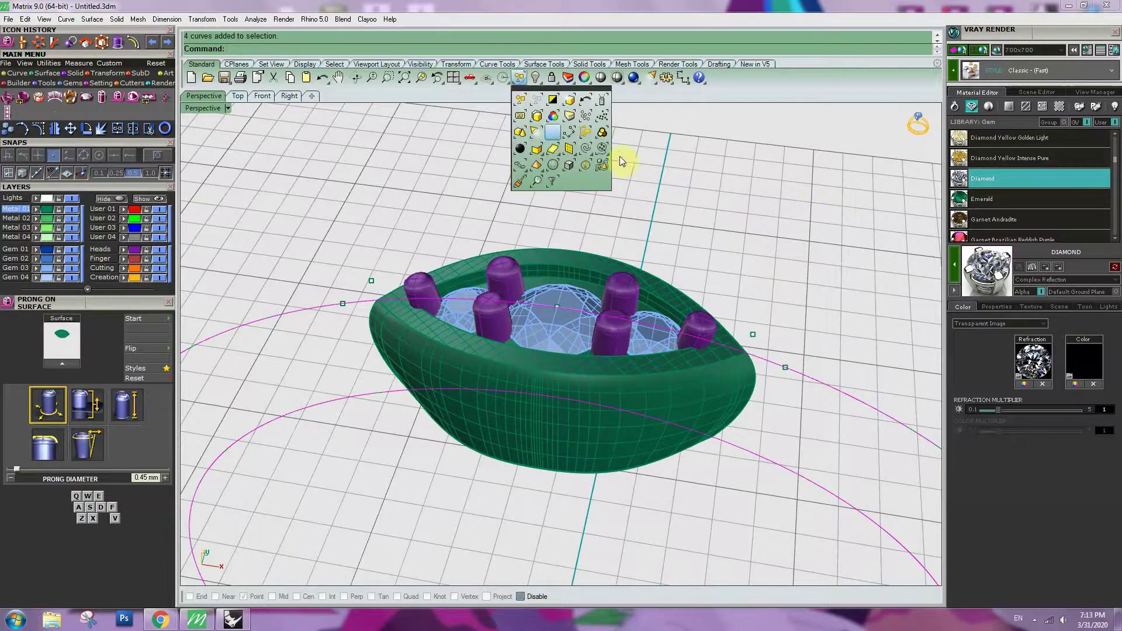
click(584, 113)
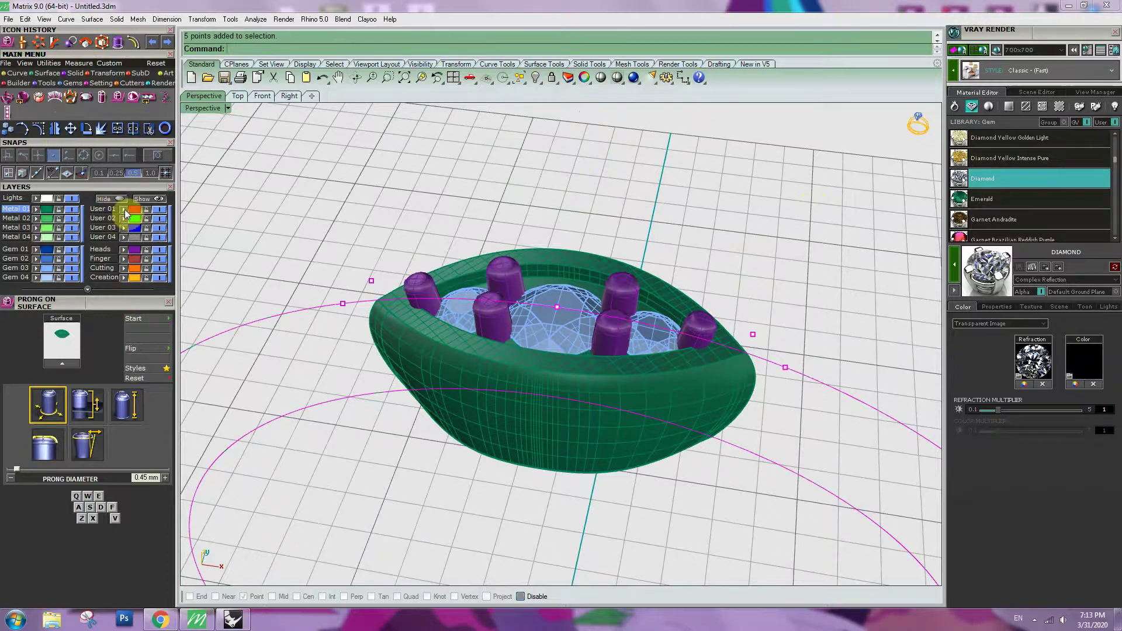
click(159, 209)
Step: Polar-array the complete setting with its prongs and diamonds around the ring centre, 12 items over 360 degrees
right_drag(571, 388, 611, 349)
drag(327, 155, 802, 449)
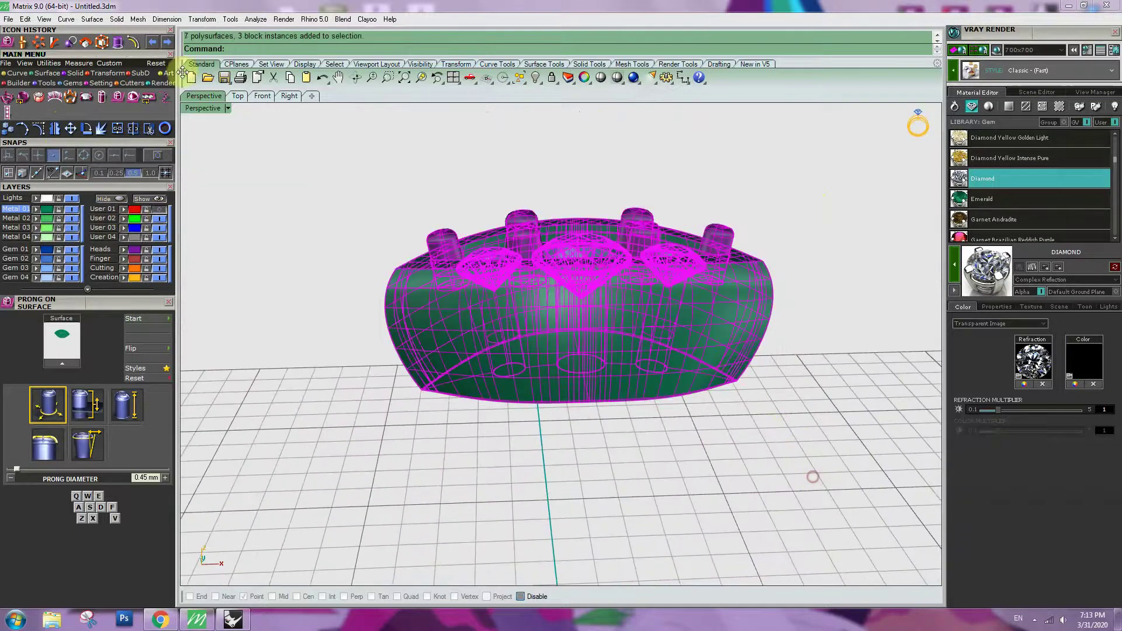
double_click(193, 110)
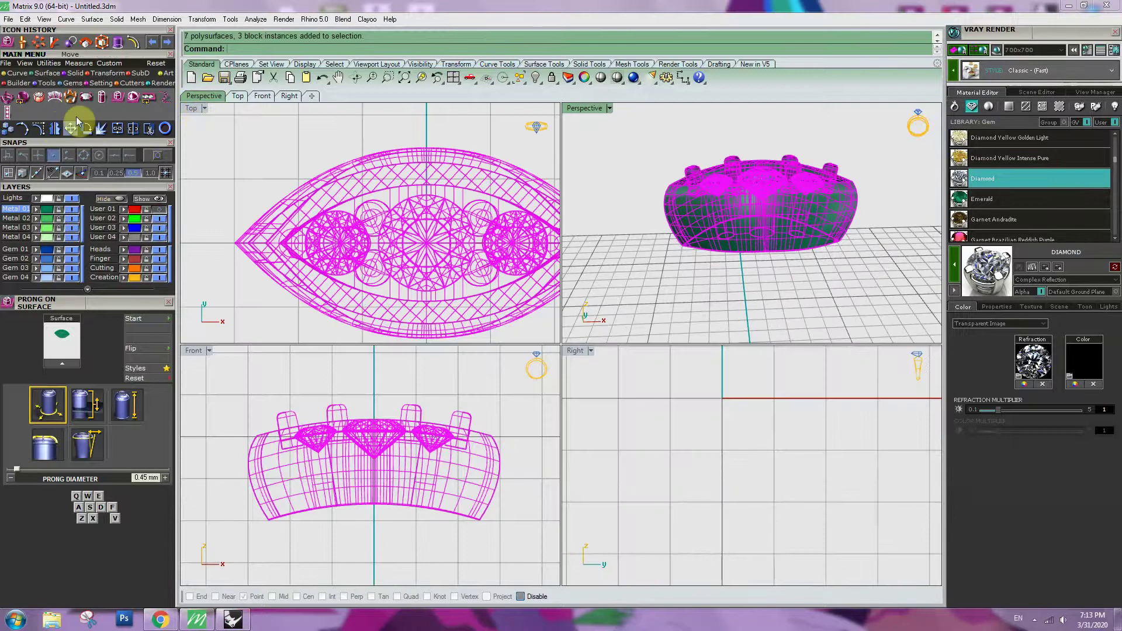
click(107, 73)
click(133, 97)
scroll(418, 473, down, 5)
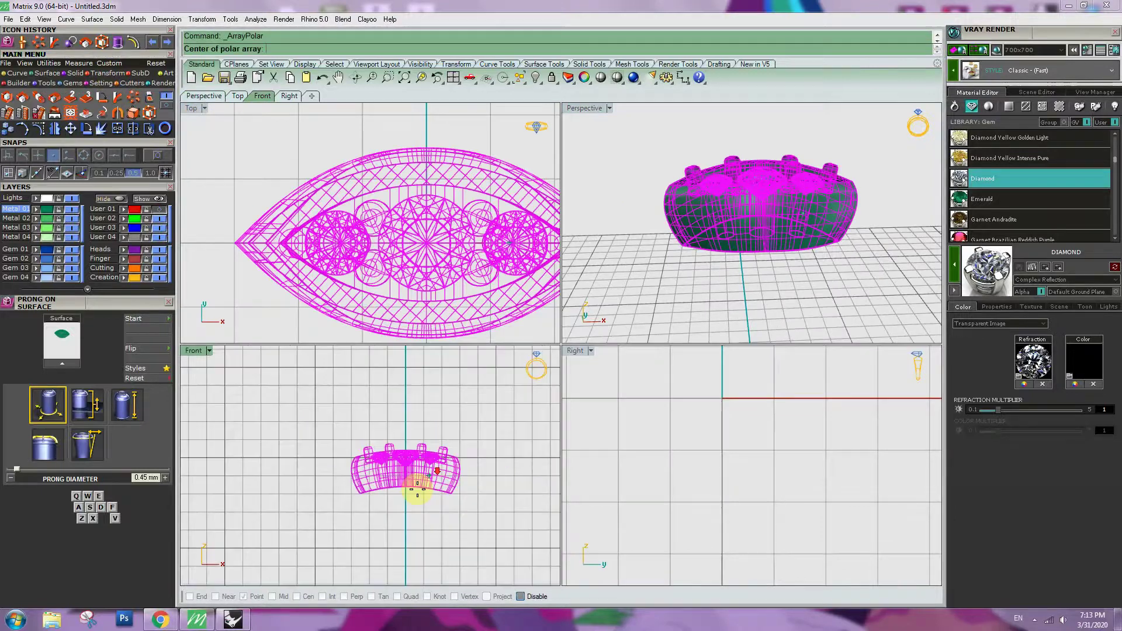
click(420, 461)
key(Return)
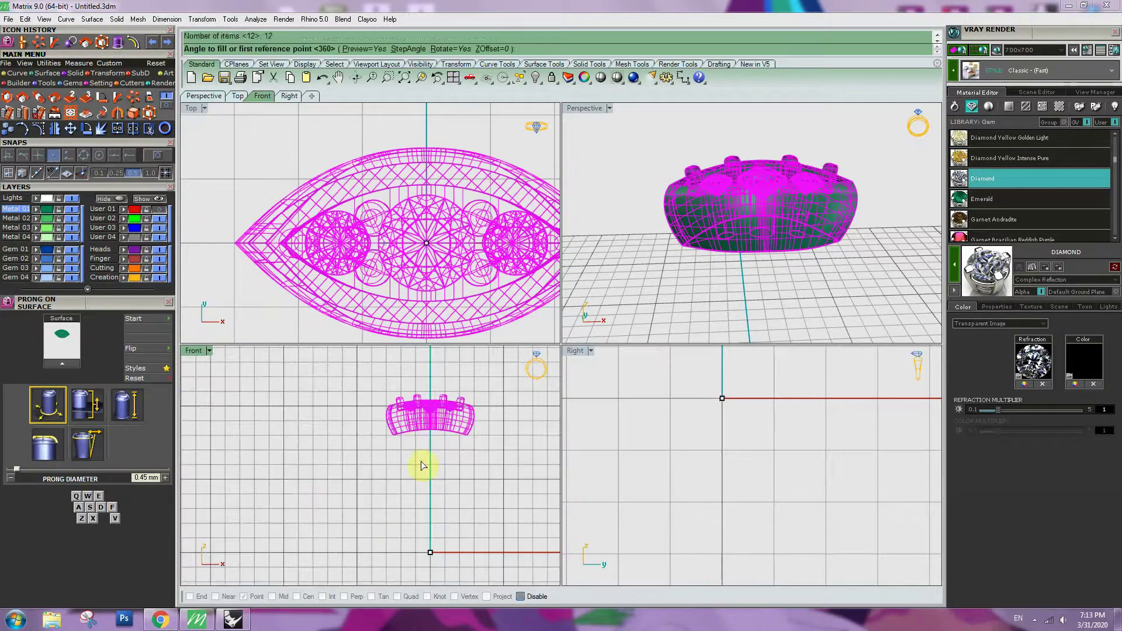
key(Return)
key(Return)
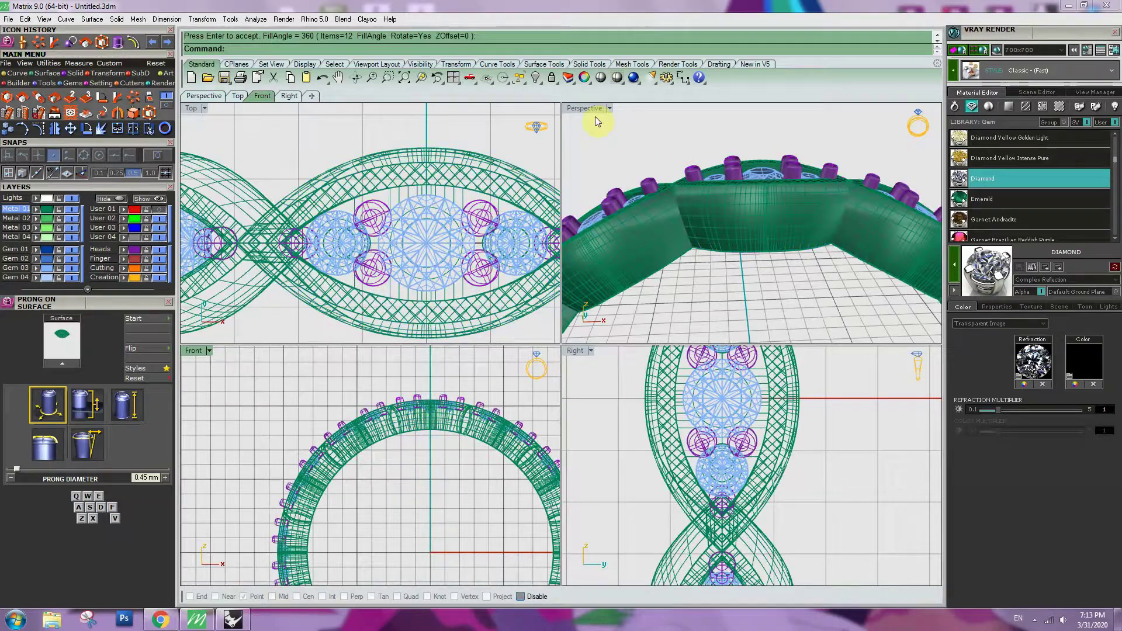
Step: Select all prongs on the Heads layer and move them to the Metal 01 layer
double_click(584, 108)
right_drag(726, 365, 283, 351)
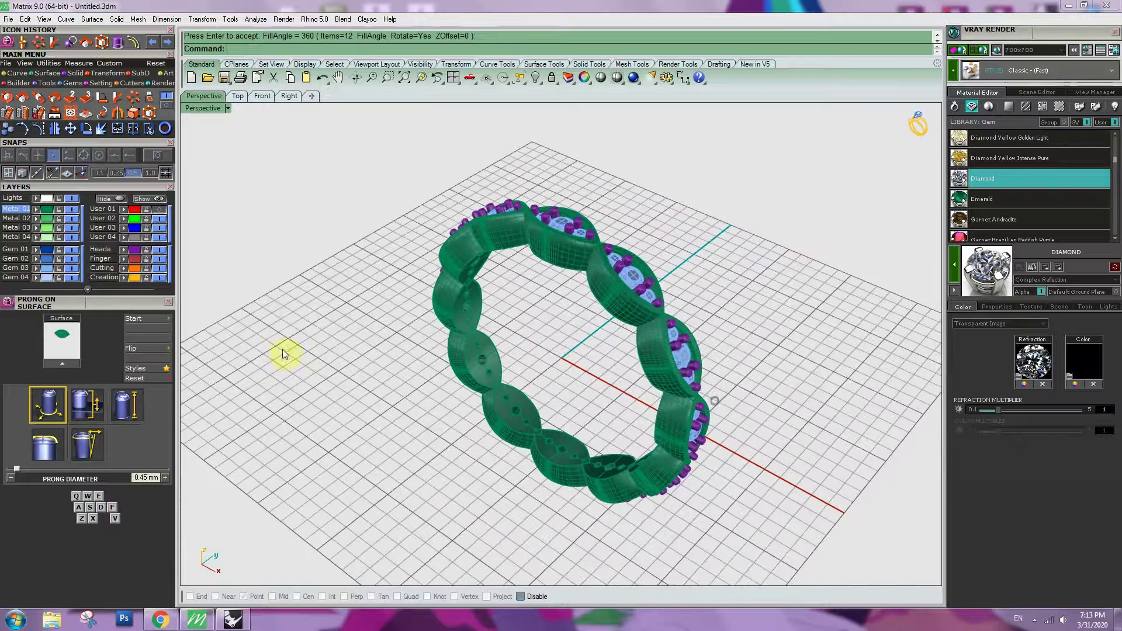
click(114, 252)
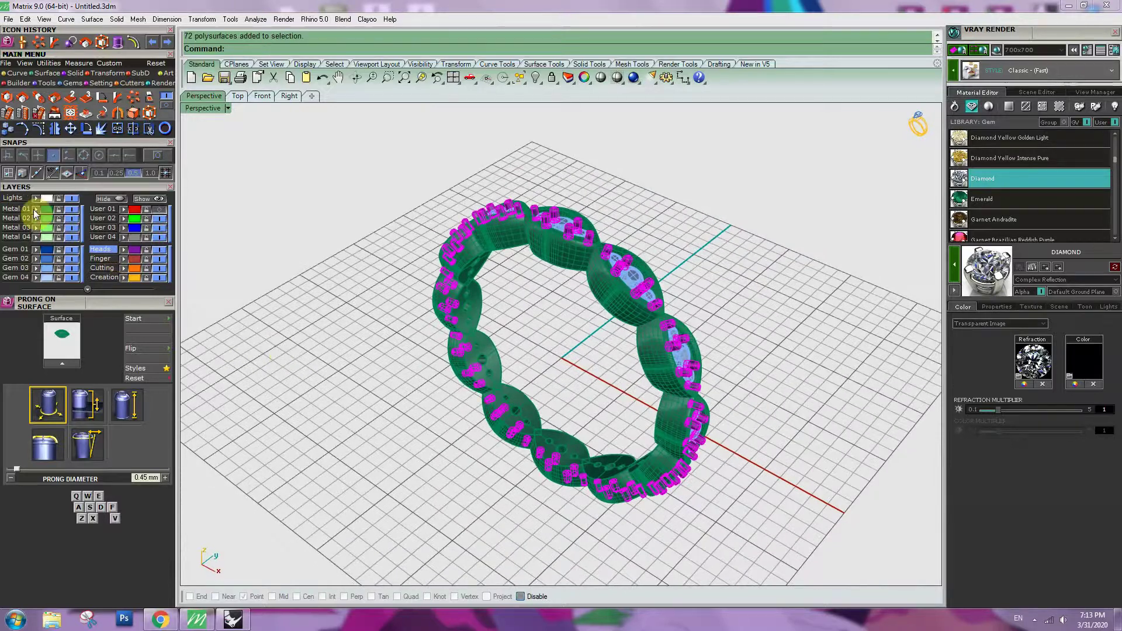
click(426, 401)
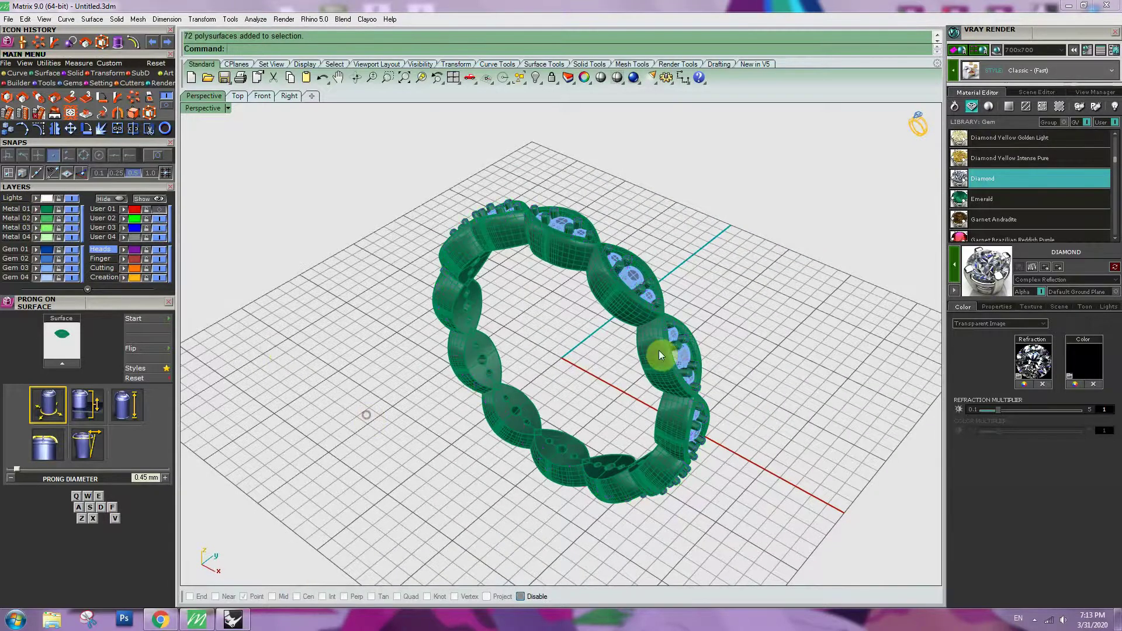
right_drag(659, 350, 600, 387)
scroll(579, 366, up, 5)
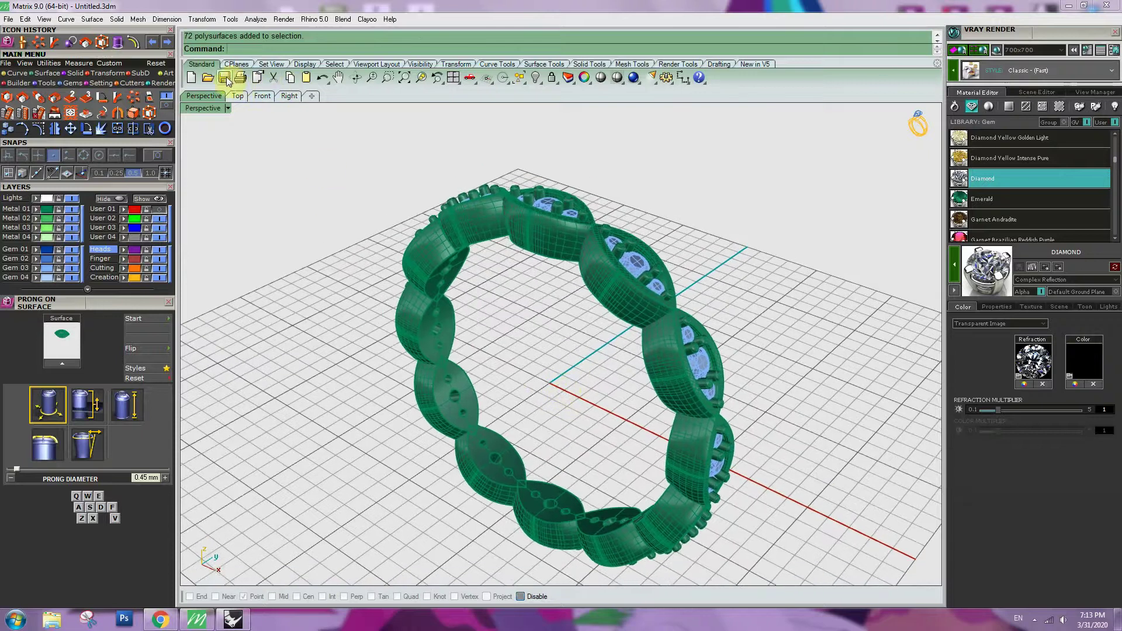
Step: Save the model as "MQ band" in the "video for making ring" folder on the Desktop
click(225, 78)
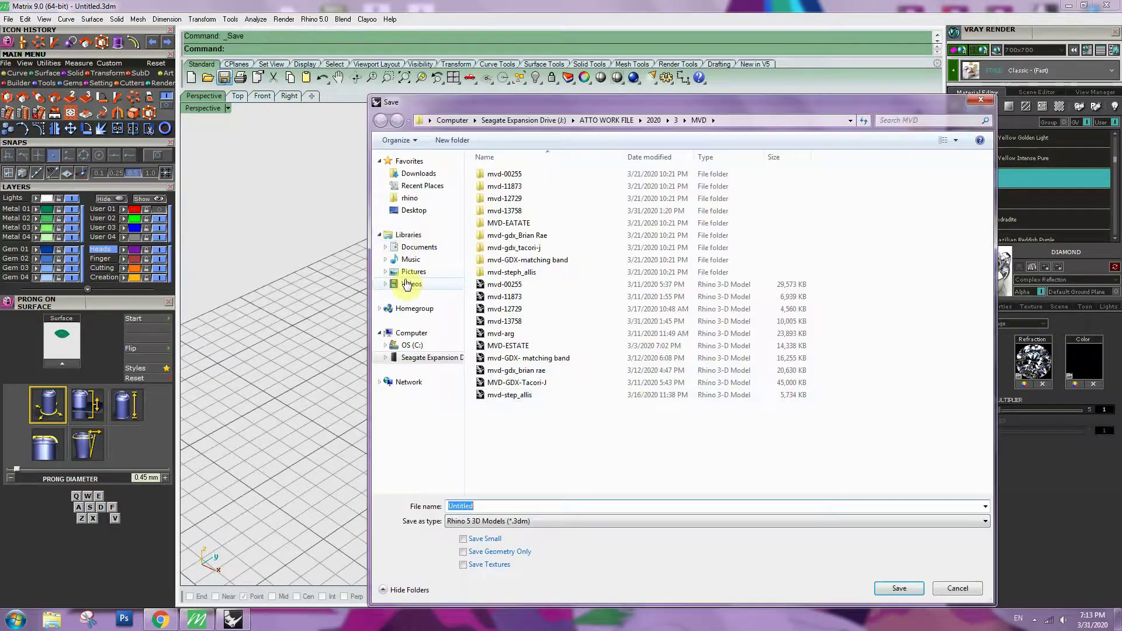
click(414, 211)
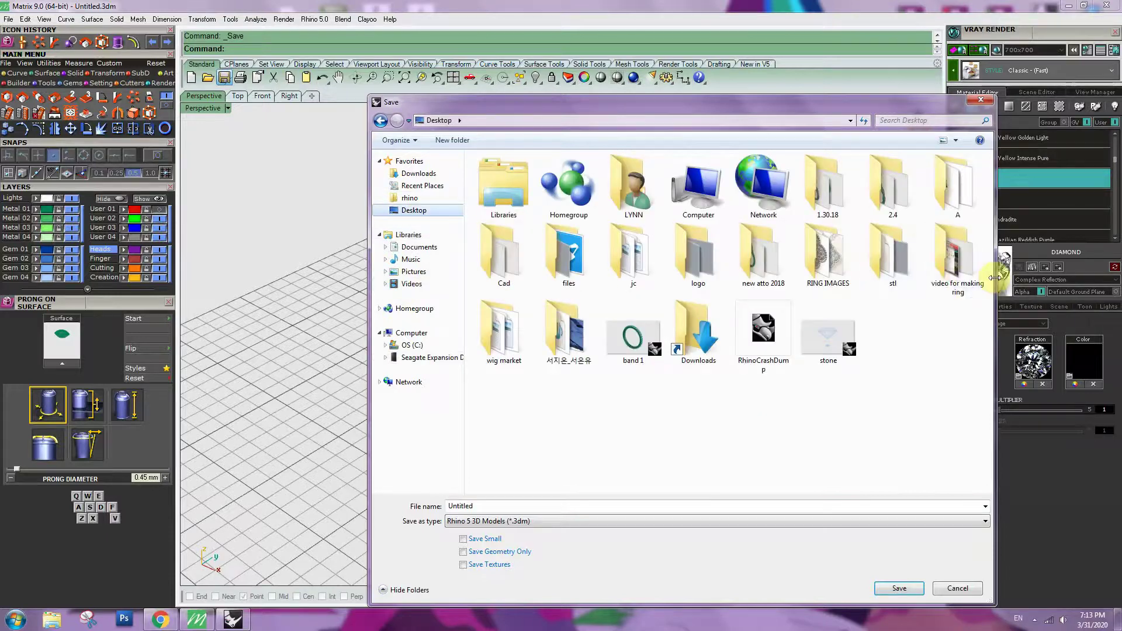
double_click(955, 281)
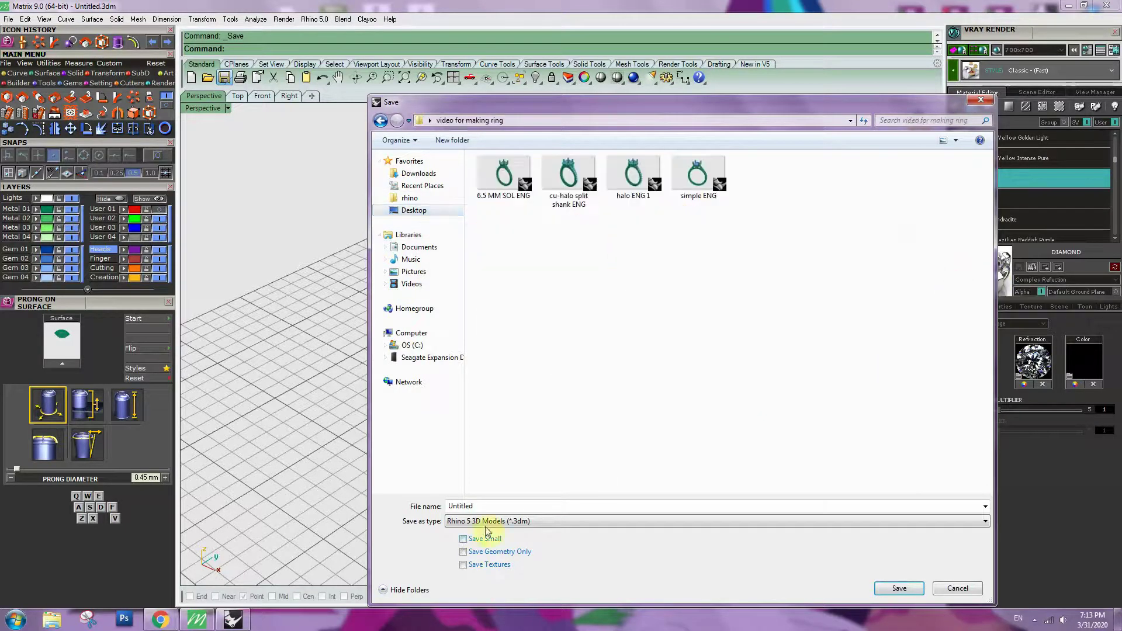
double_click(492, 508)
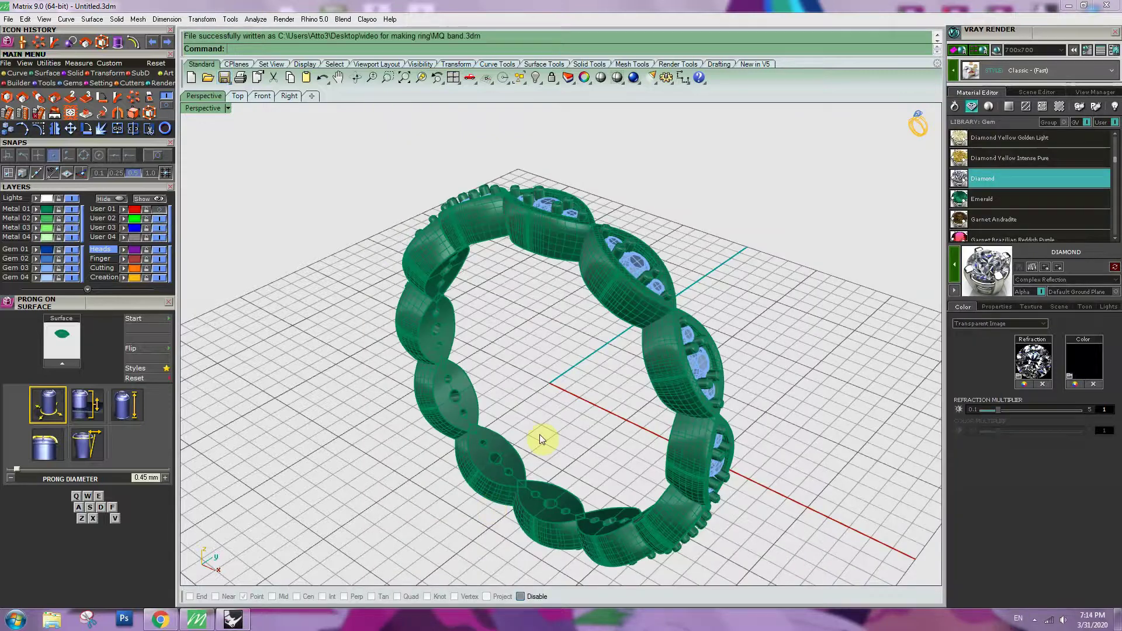
Step: Apply the Platinum material to all objects on the Metal 01 layer
click(27, 209)
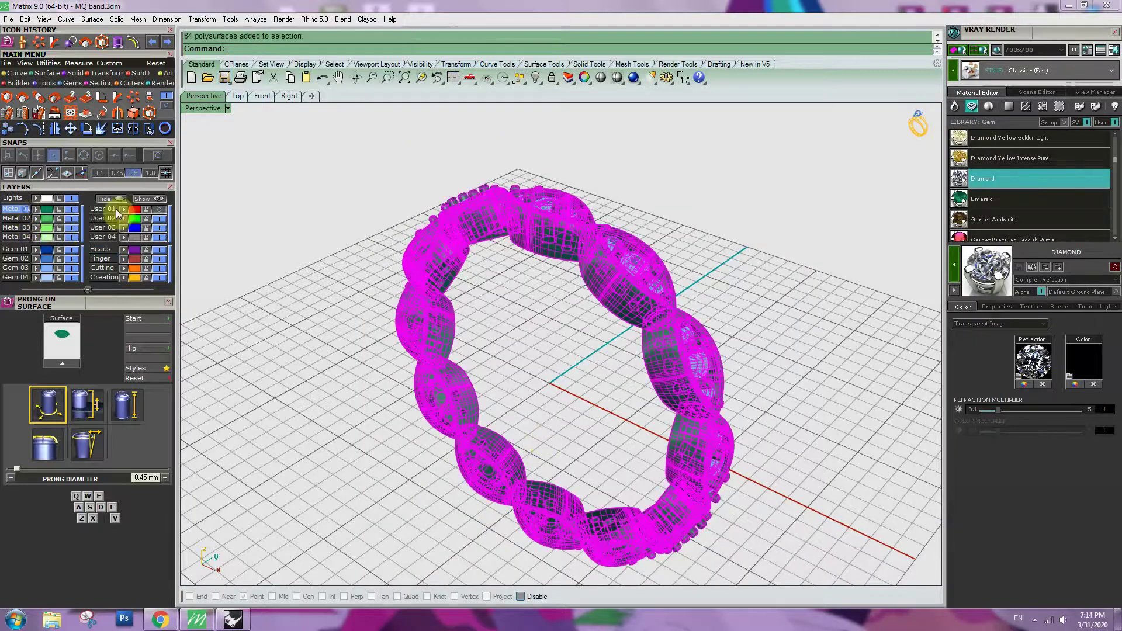
click(955, 106)
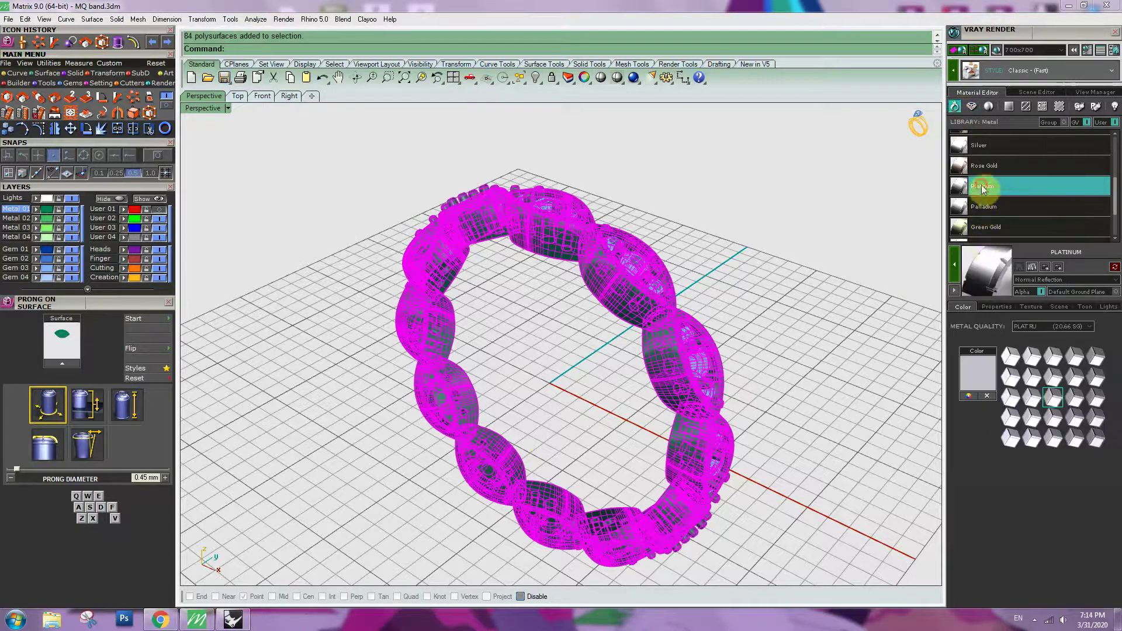
click(956, 265)
click(956, 263)
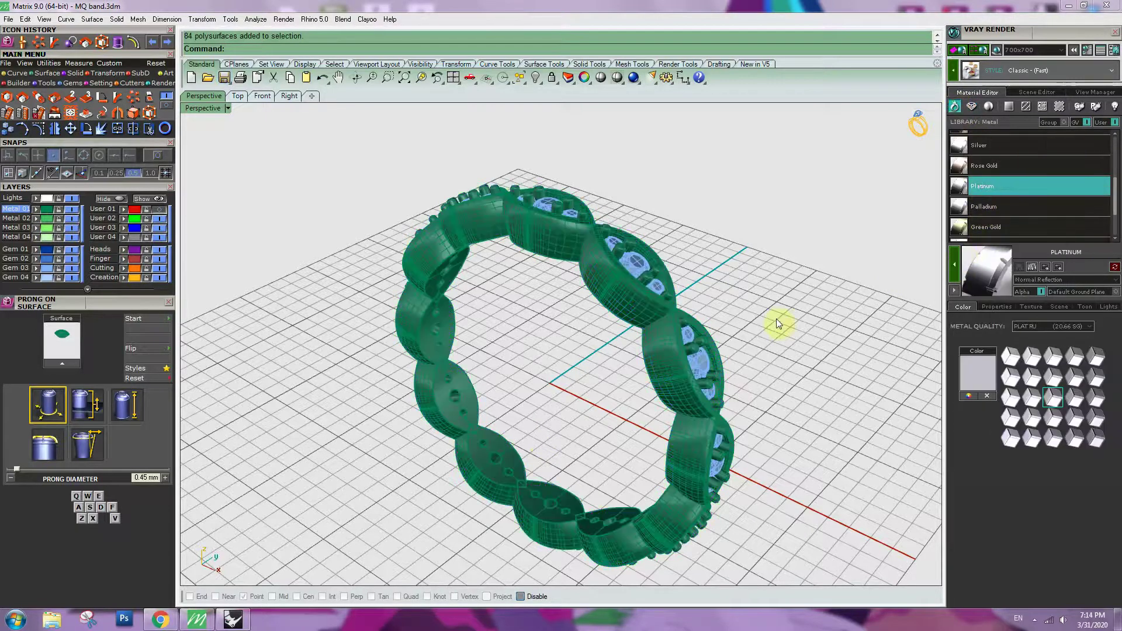
Step: Apply the Diamond material to all gems on the Gem 03 layer
click(15, 267)
click(971, 107)
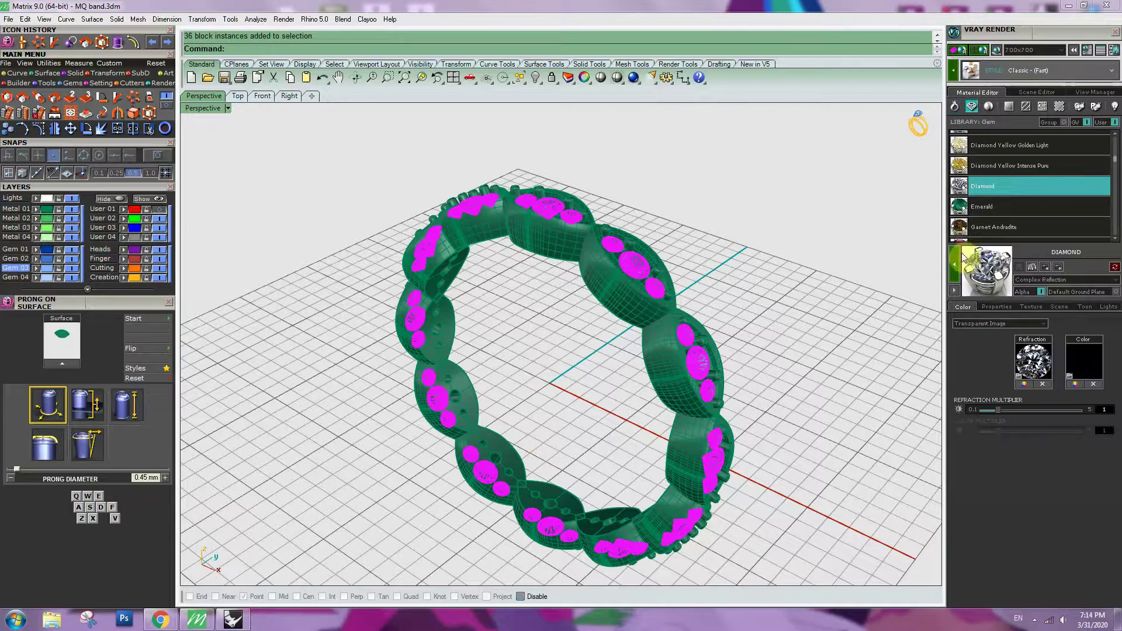
click(955, 272)
right_drag(780, 215, 776, 238)
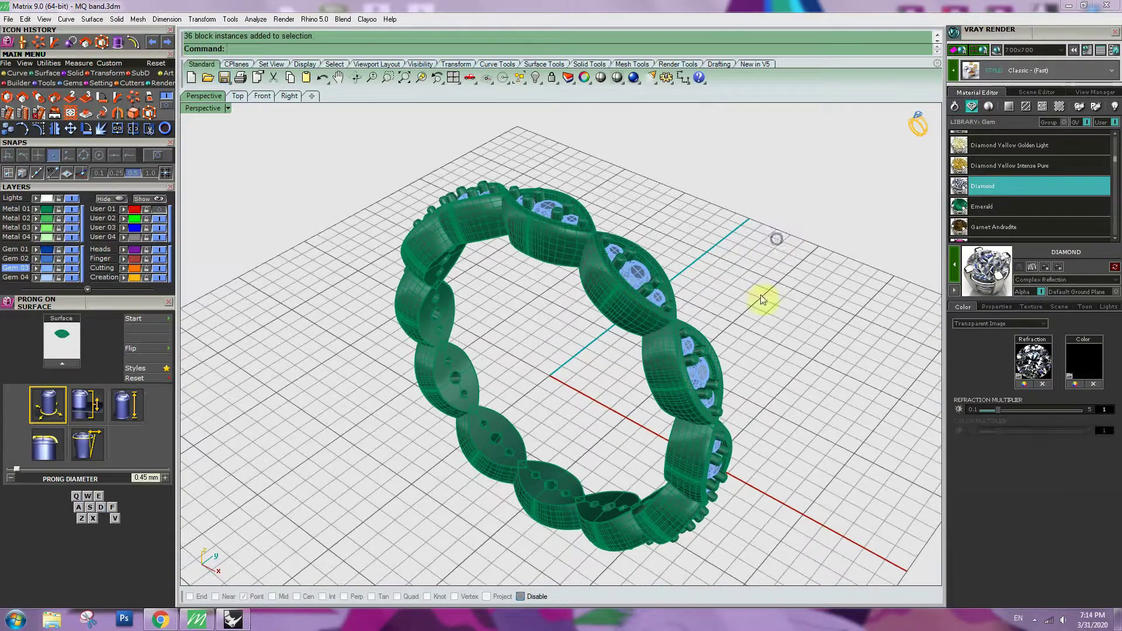
Step: Insert Backdrop.3dm from the Props category of the user library and move it down below the band
click(167, 83)
click(122, 98)
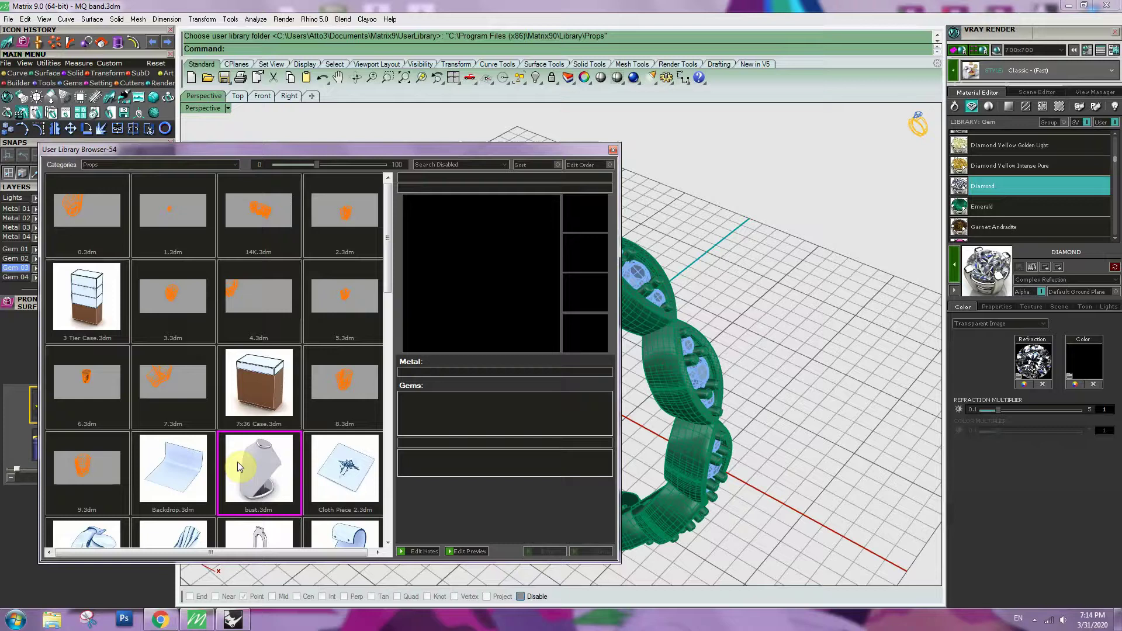
double_click(166, 484)
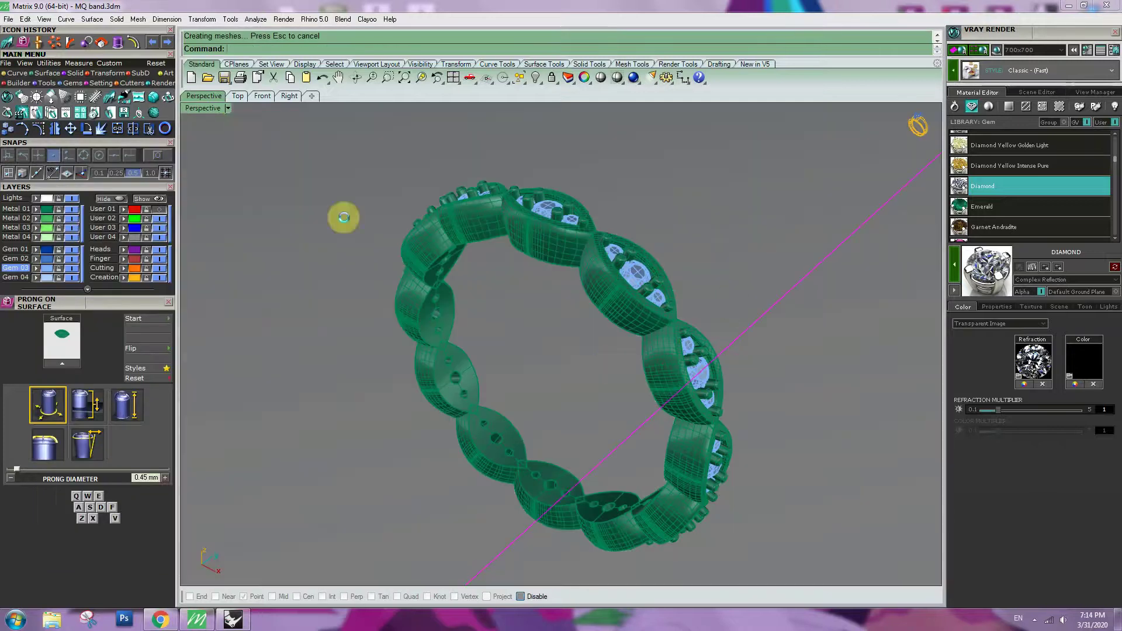
double_click(209, 109)
click(756, 405)
drag(757, 404, 784, 501)
double_click(581, 109)
right_drag(621, 439, 672, 412)
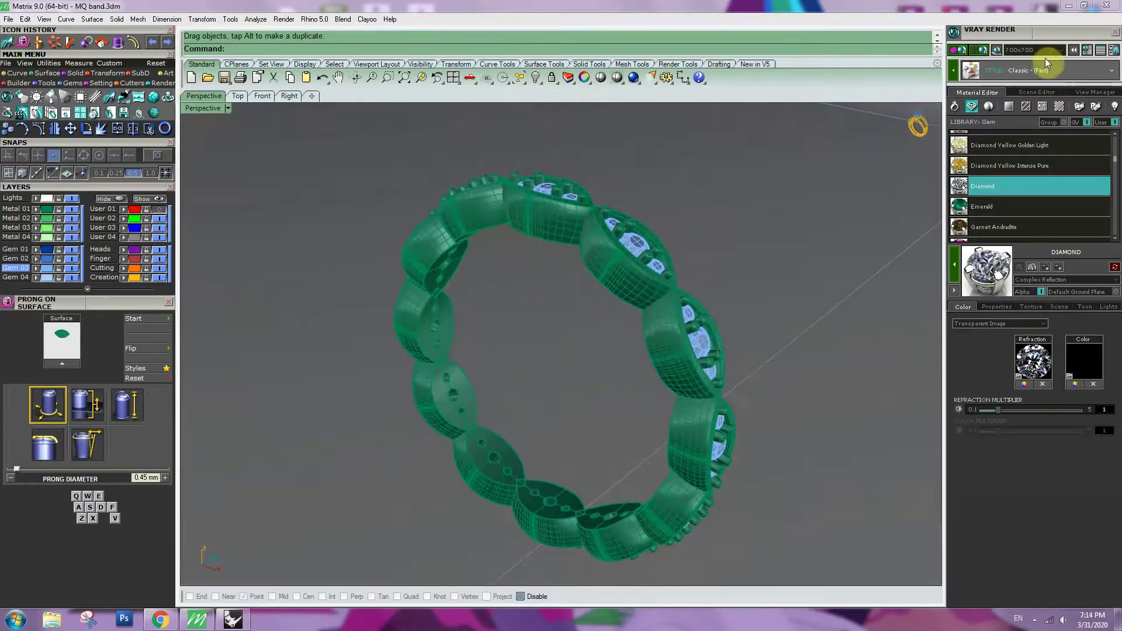
Step: Set the V-Ray render resolution to 700x700
click(950, 75)
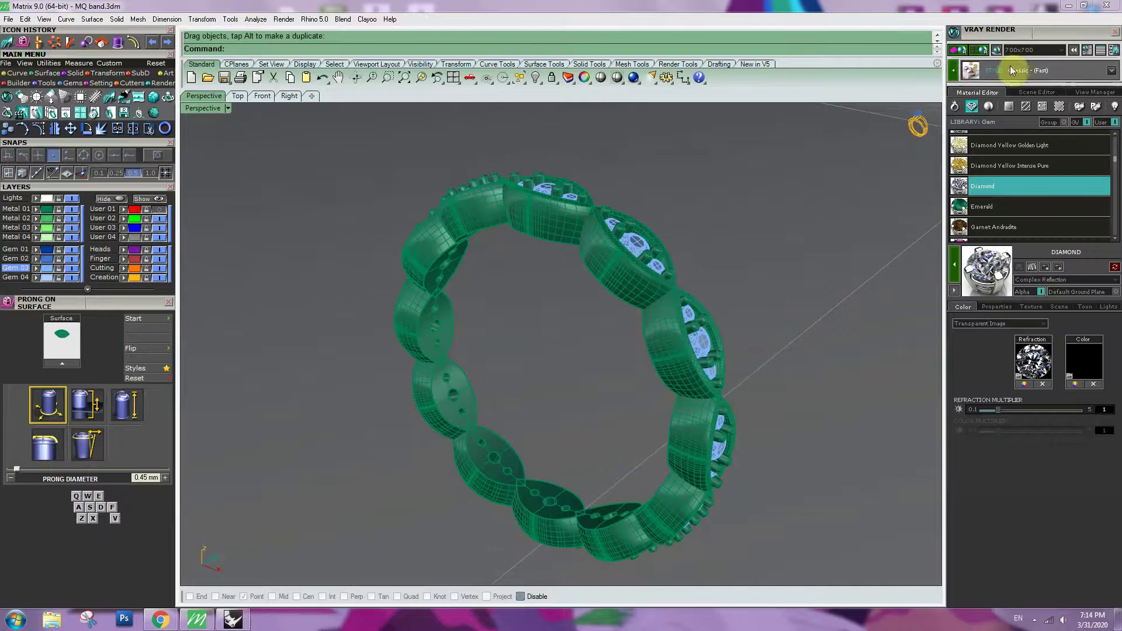
click(1061, 50)
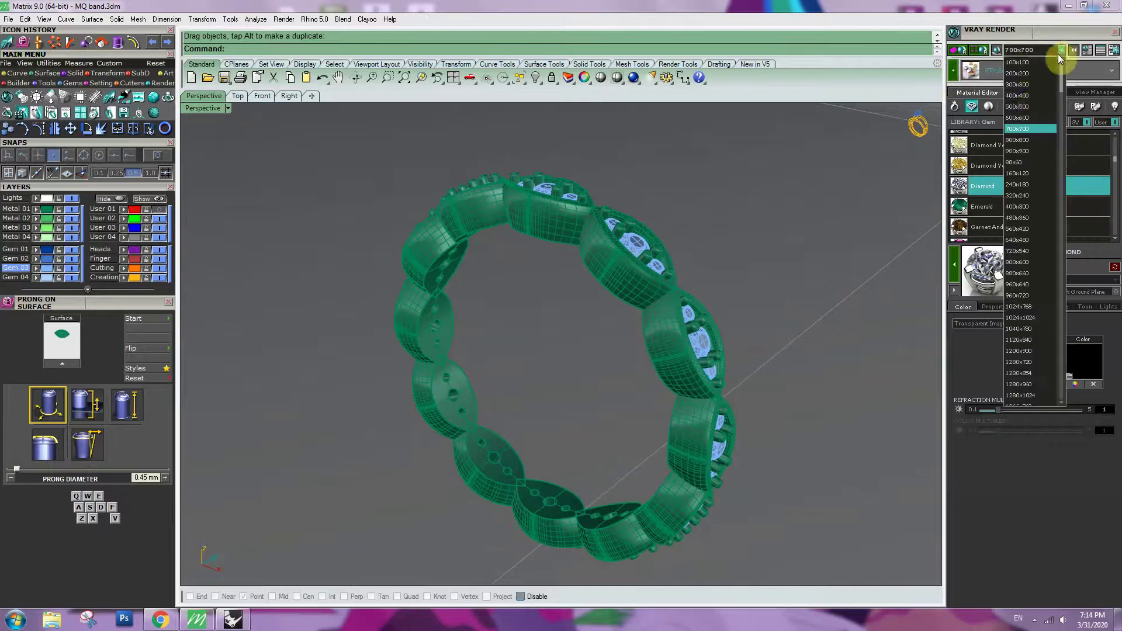
click(1023, 129)
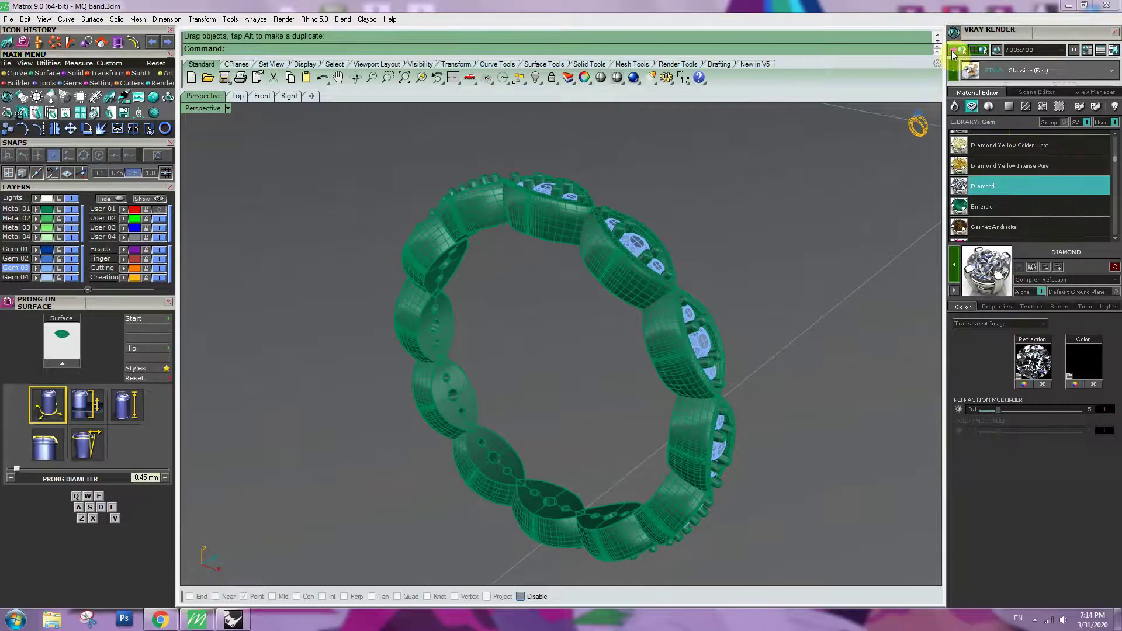
Step: Render the perspective view of the band with V-Ray and close the finished image
right_drag(597, 258, 656, 313)
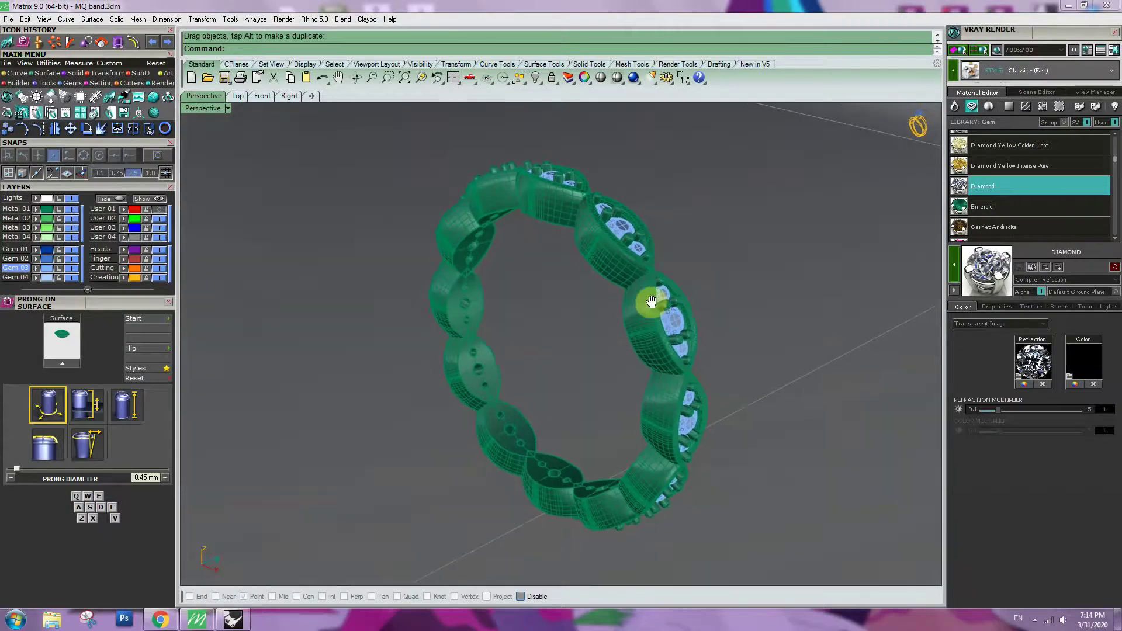
click(954, 50)
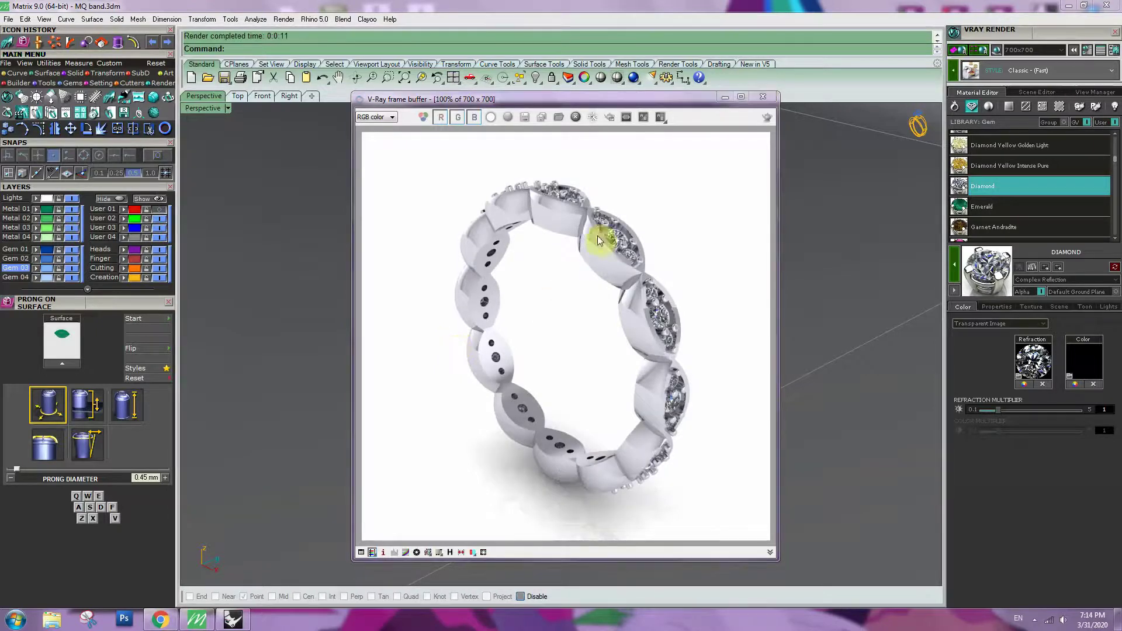
click(770, 97)
Step: Examine the rim, gems and prongs of a marquise link up close, in perspective and from above
right_drag(511, 252, 530, 293)
scroll(497, 224, up, 6)
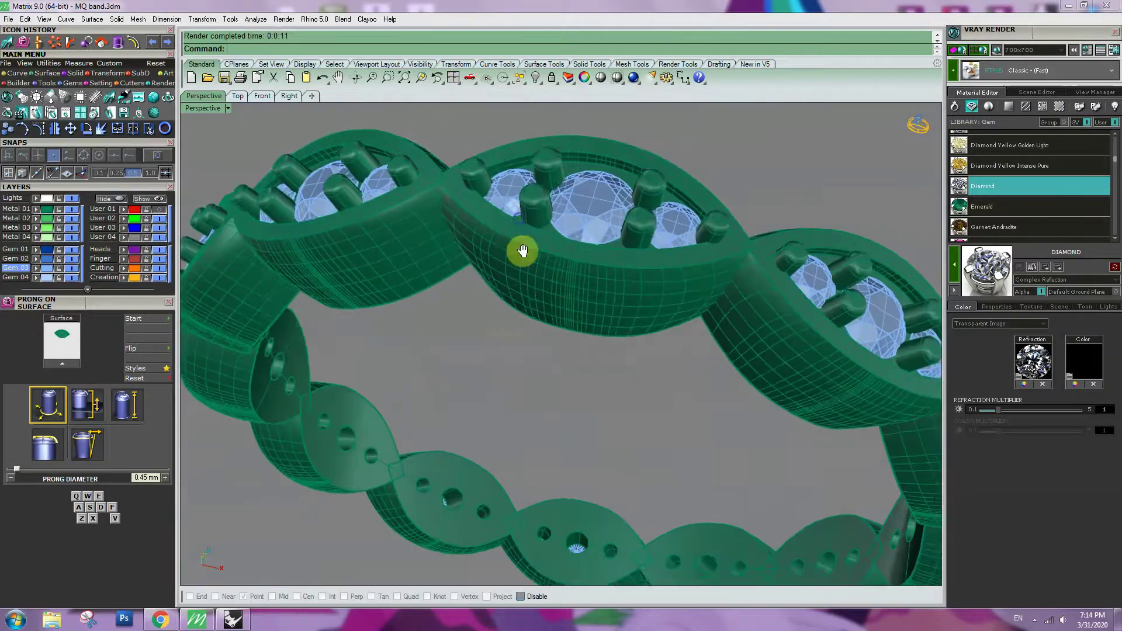
shift+right_drag(523, 251, 562, 333)
scroll(587, 375, up, 8)
right_drag(586, 376, 572, 377)
double_click(204, 110)
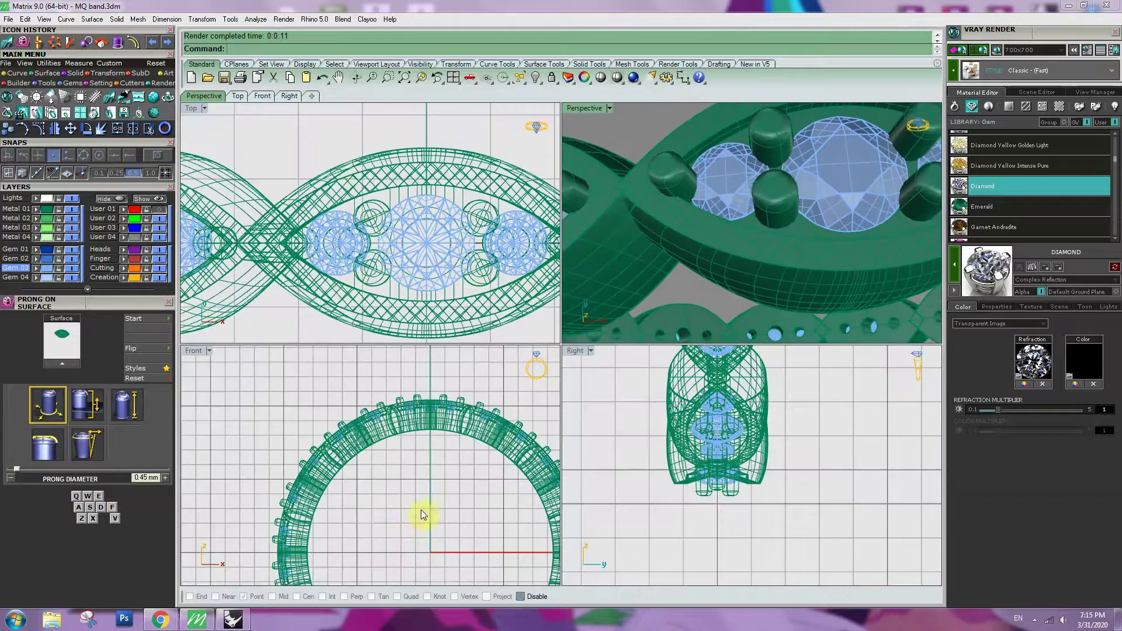
right_drag(455, 240, 406, 194)
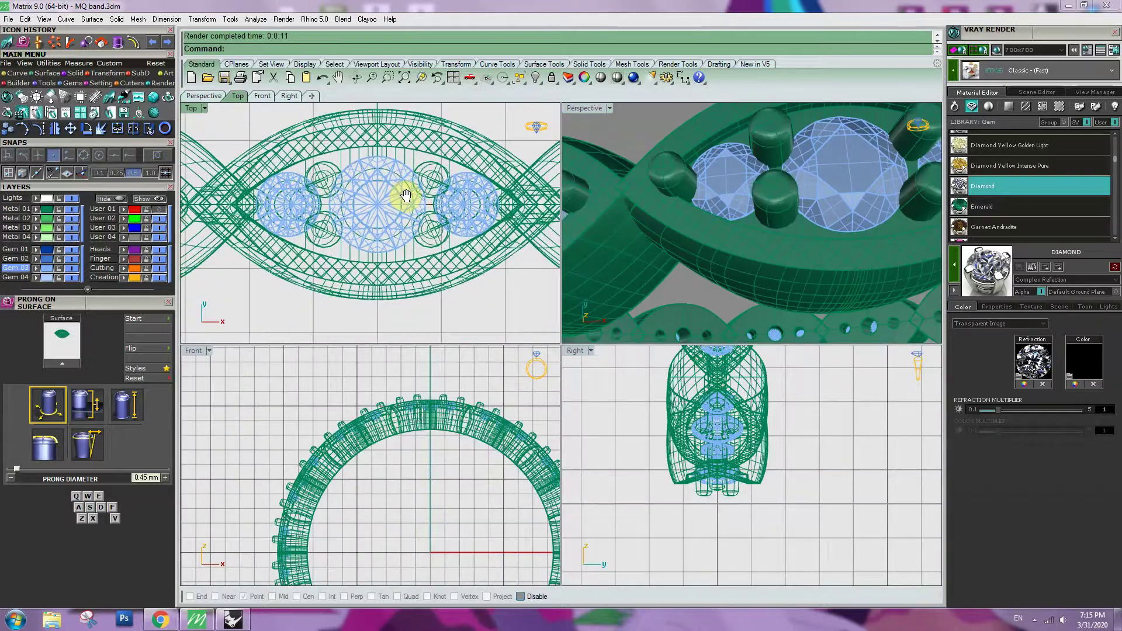
double_click(587, 111)
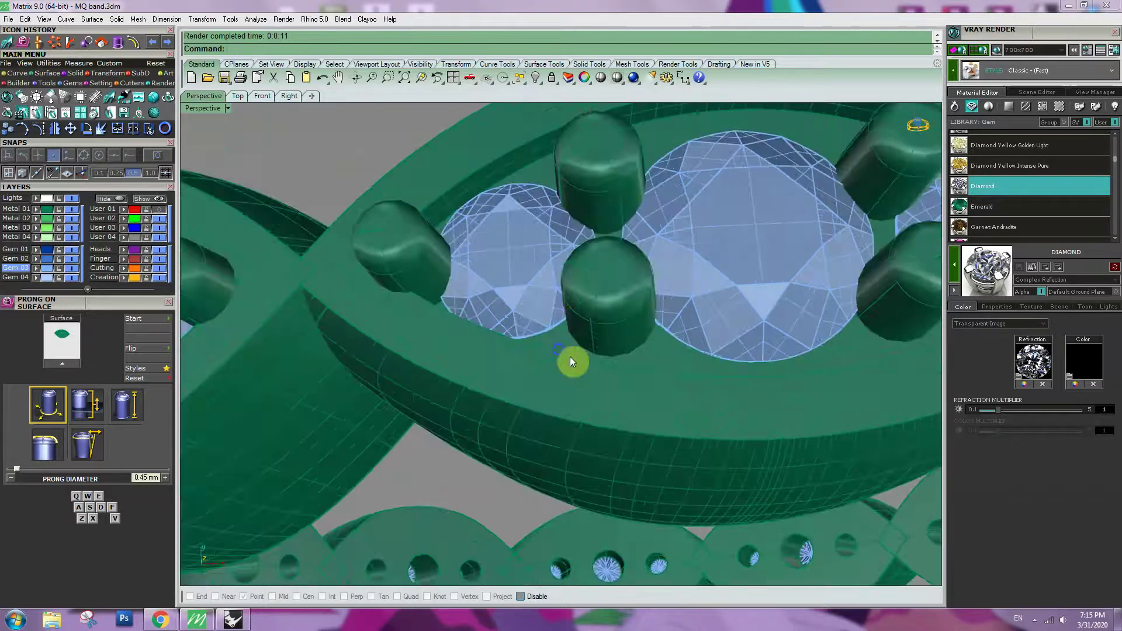
right_drag(570, 356, 591, 469)
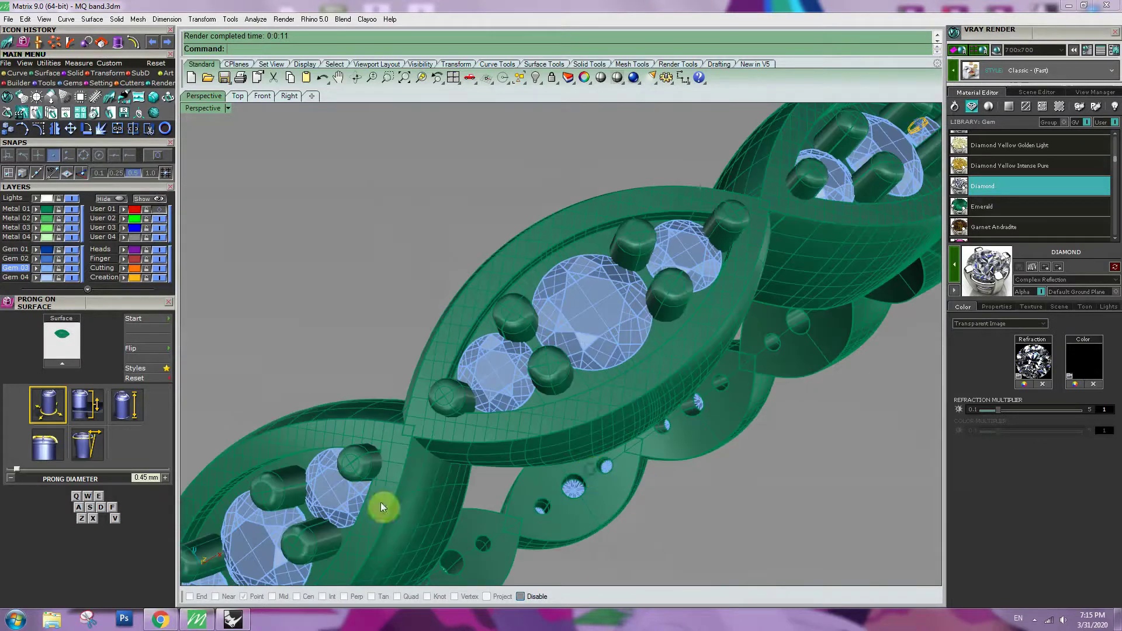
Step: Start Bead on Surface with one marquise link as the surface and set the bead scale to 0.2
click(101, 83)
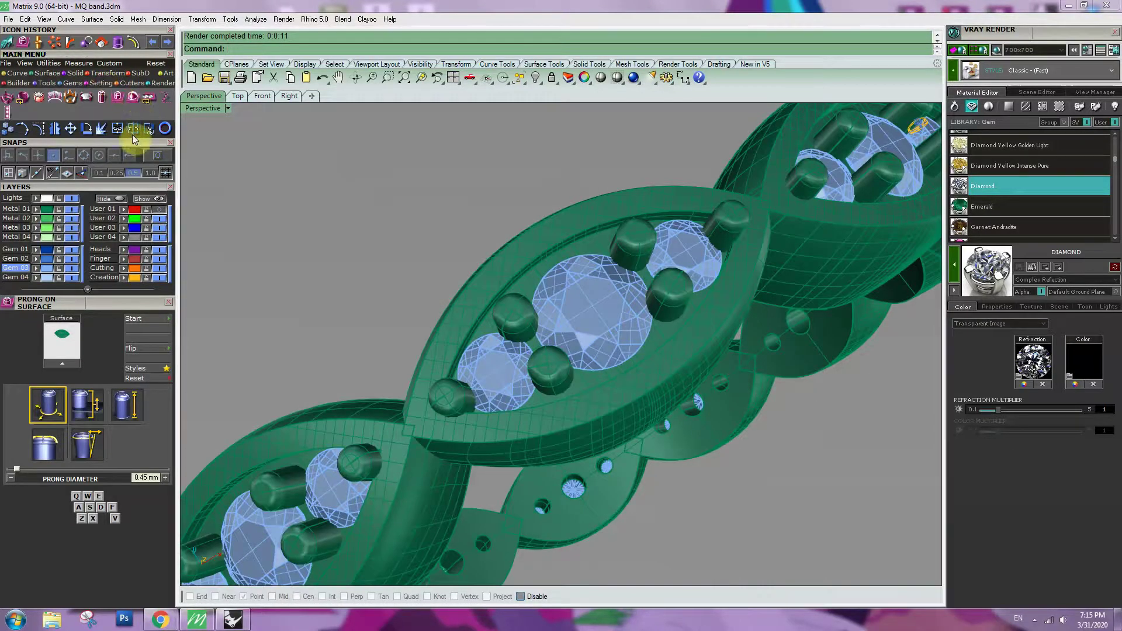
click(133, 99)
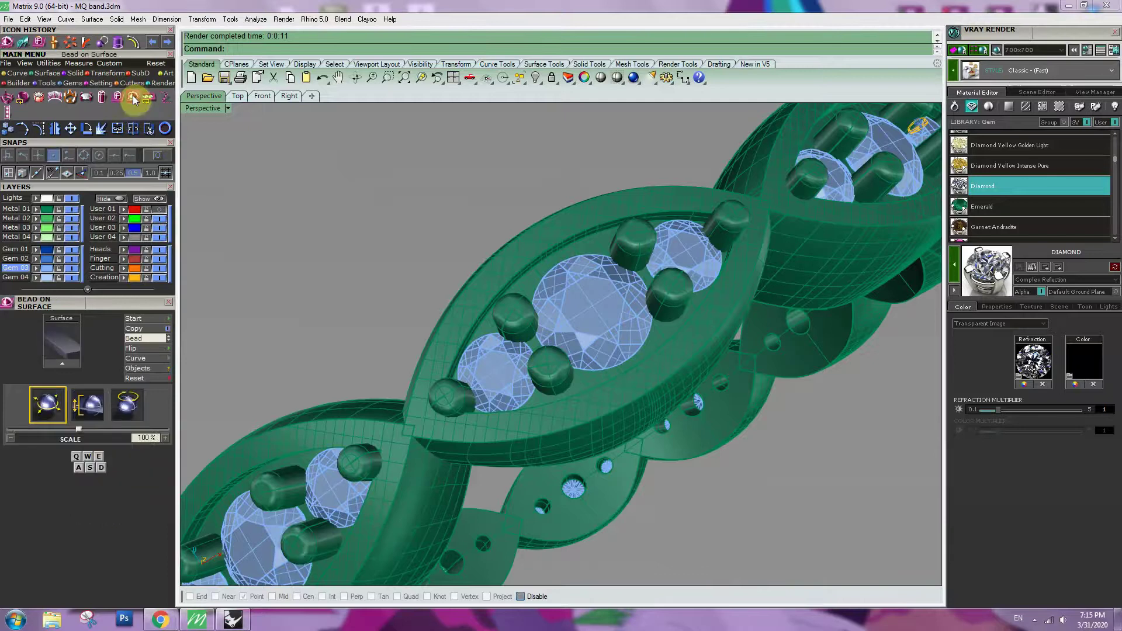
click(566, 430)
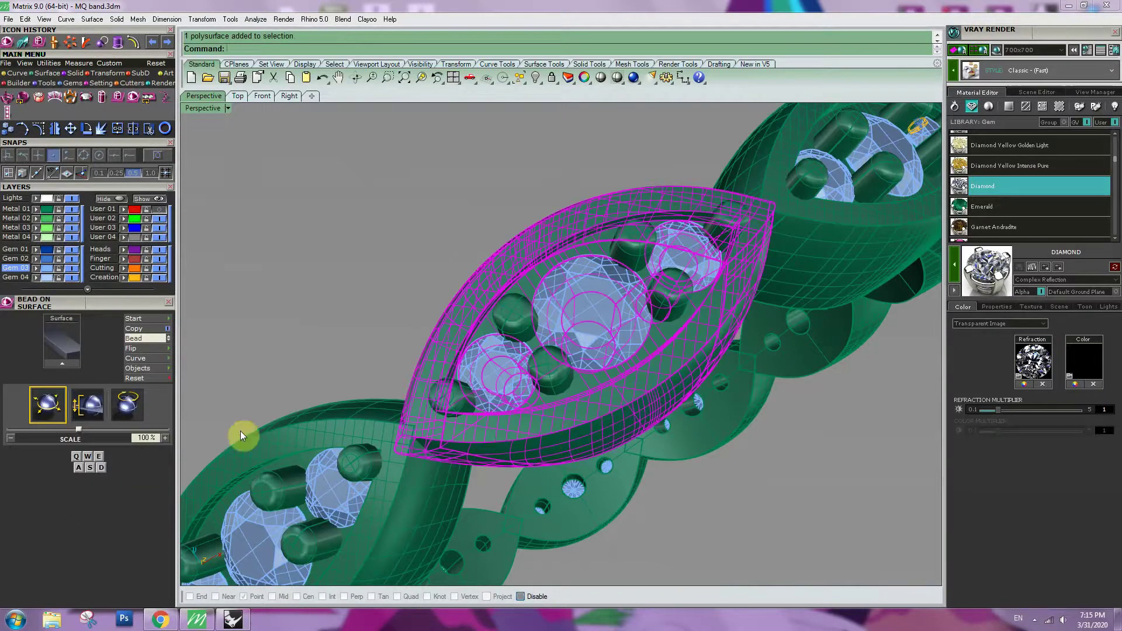
click(72, 362)
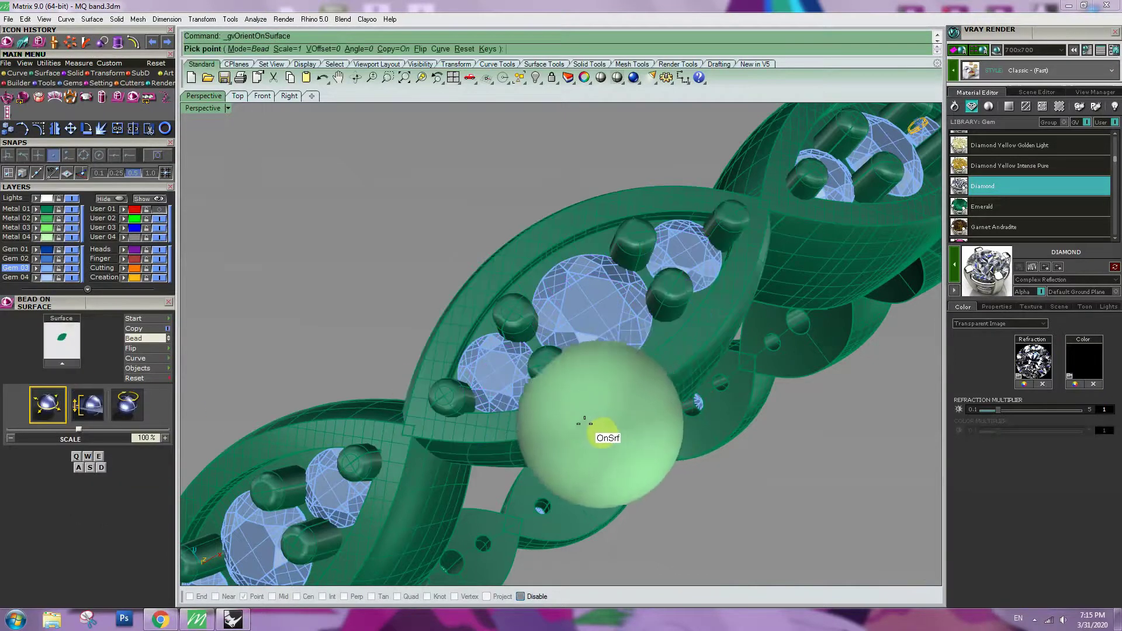
click(290, 49)
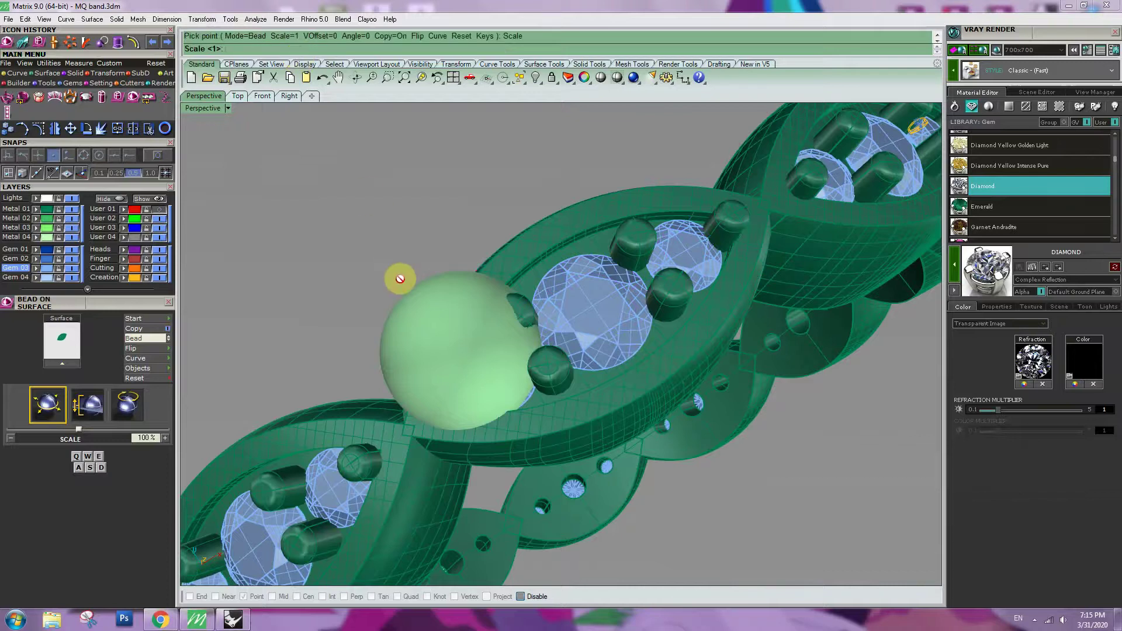
text(.2)
key(Return)
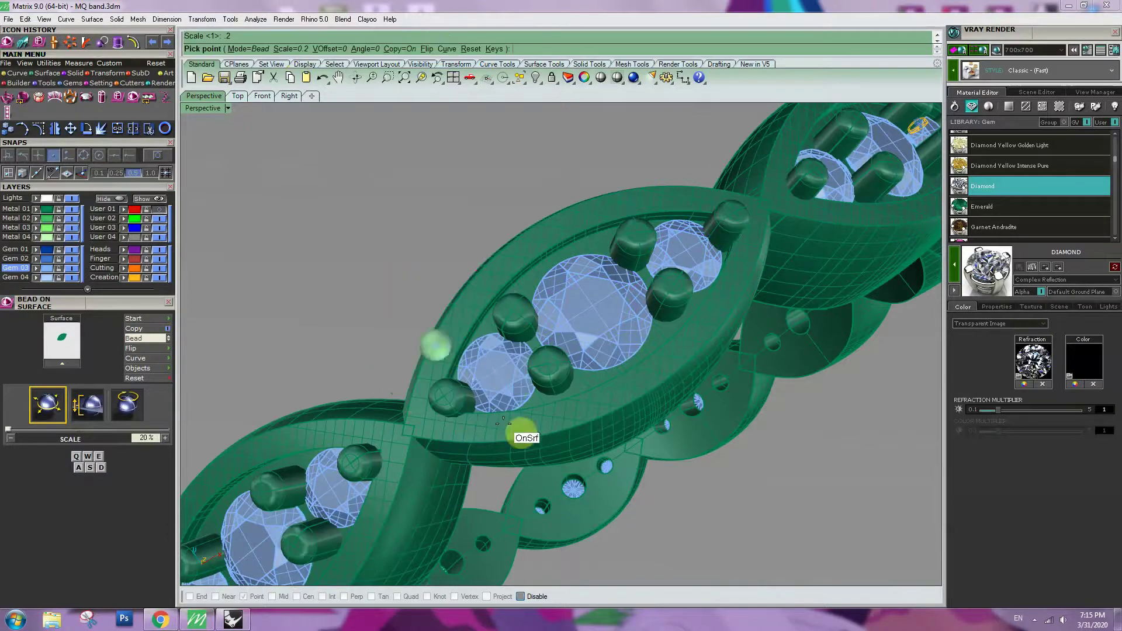
Step: Place seven beads in a row along one side of the link's rim, from its pointed tip to near the middle
right_drag(467, 442, 559, 446)
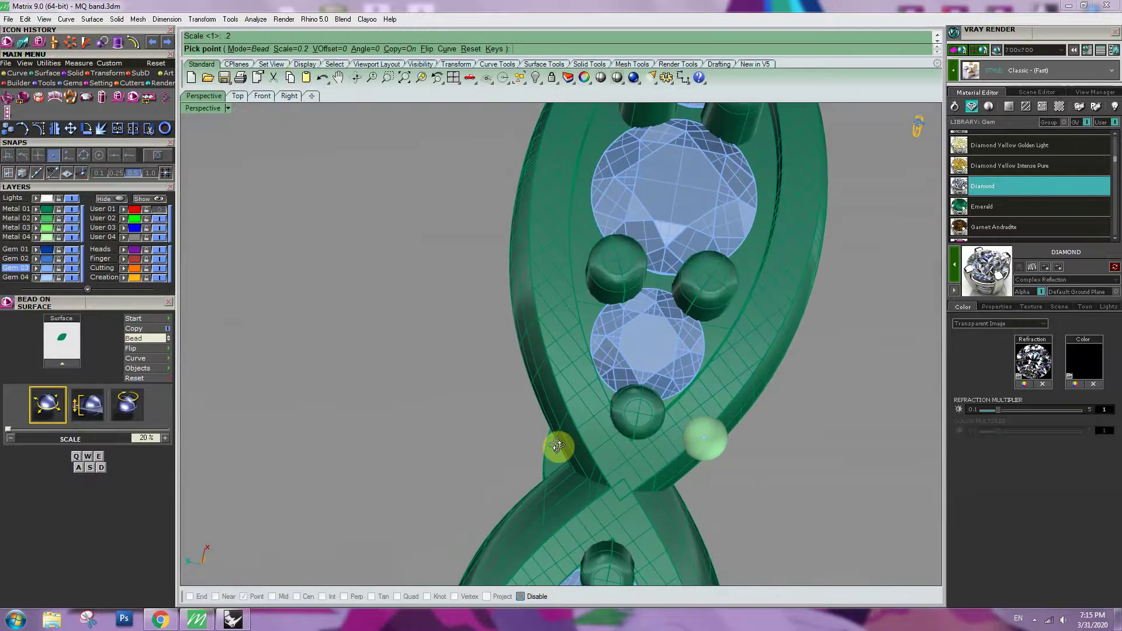
scroll(620, 461, up, 4)
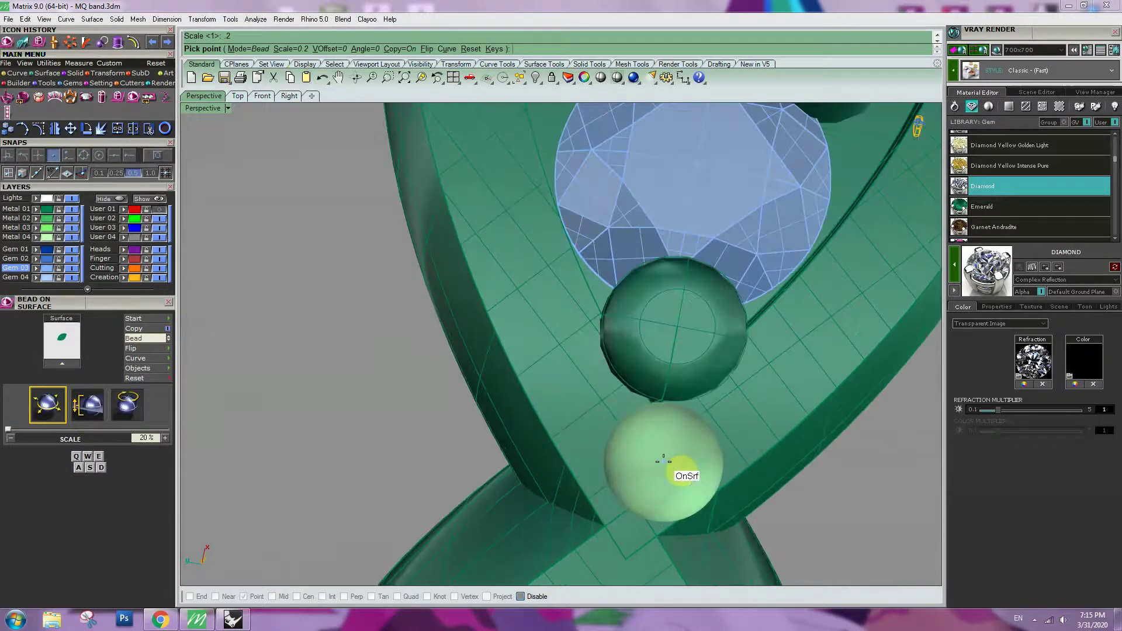
click(655, 461)
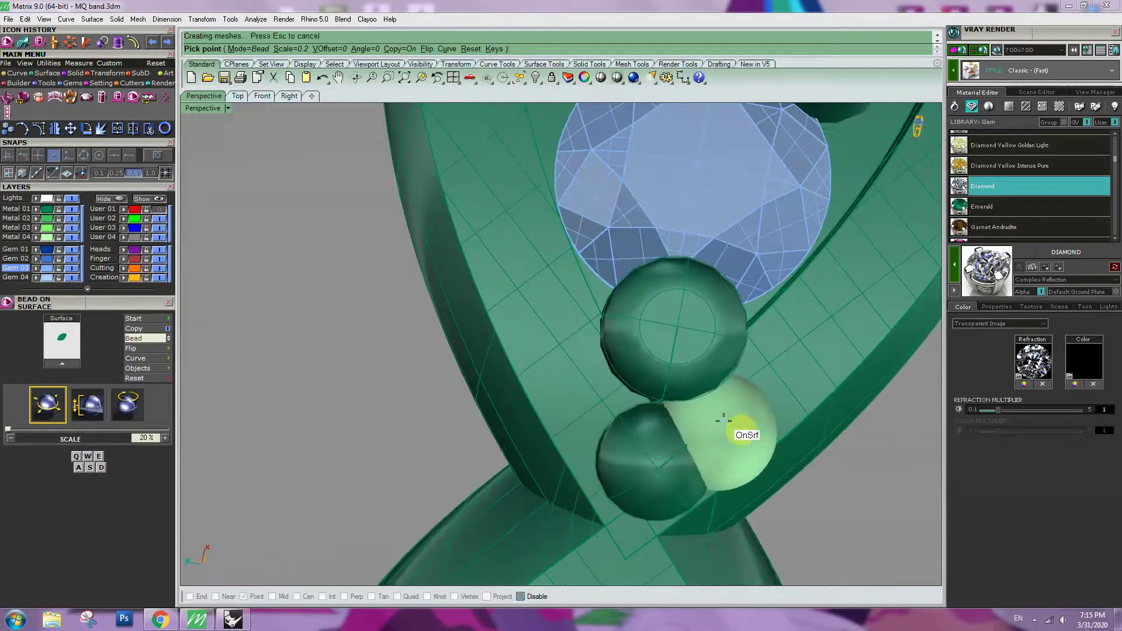
right_drag(709, 414, 523, 474)
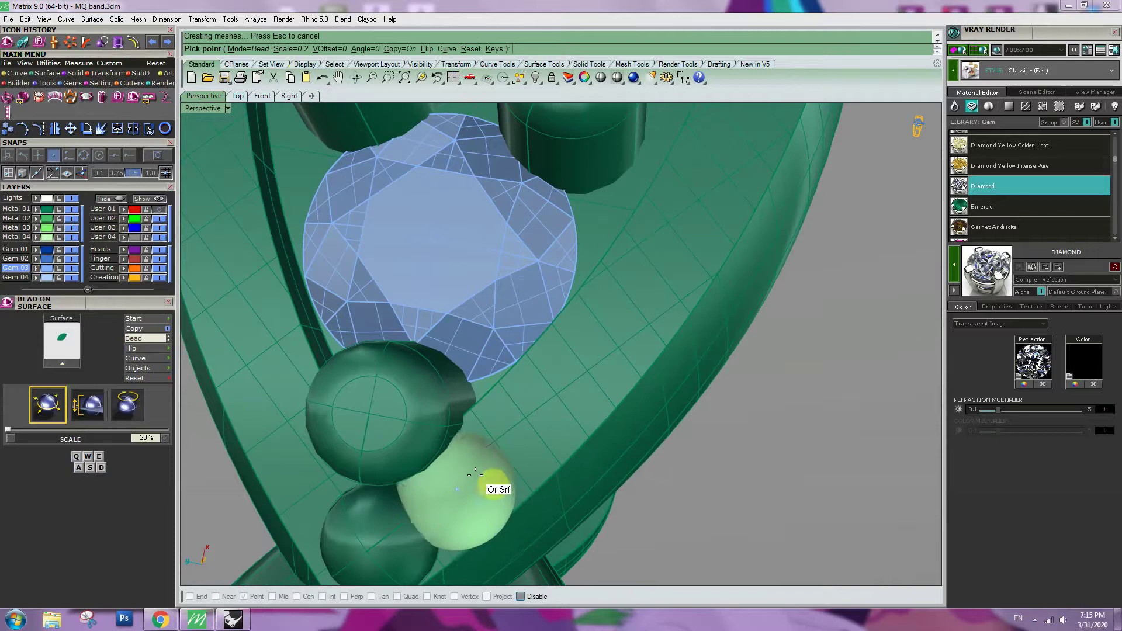
click(486, 467)
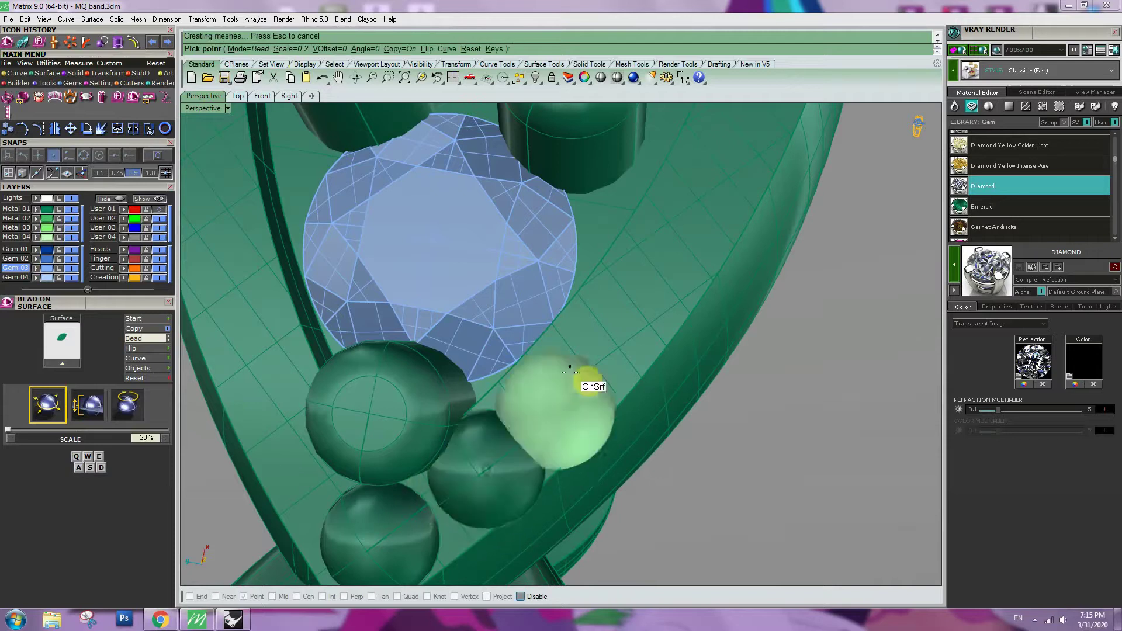
click(576, 380)
right_drag(654, 285, 647, 291)
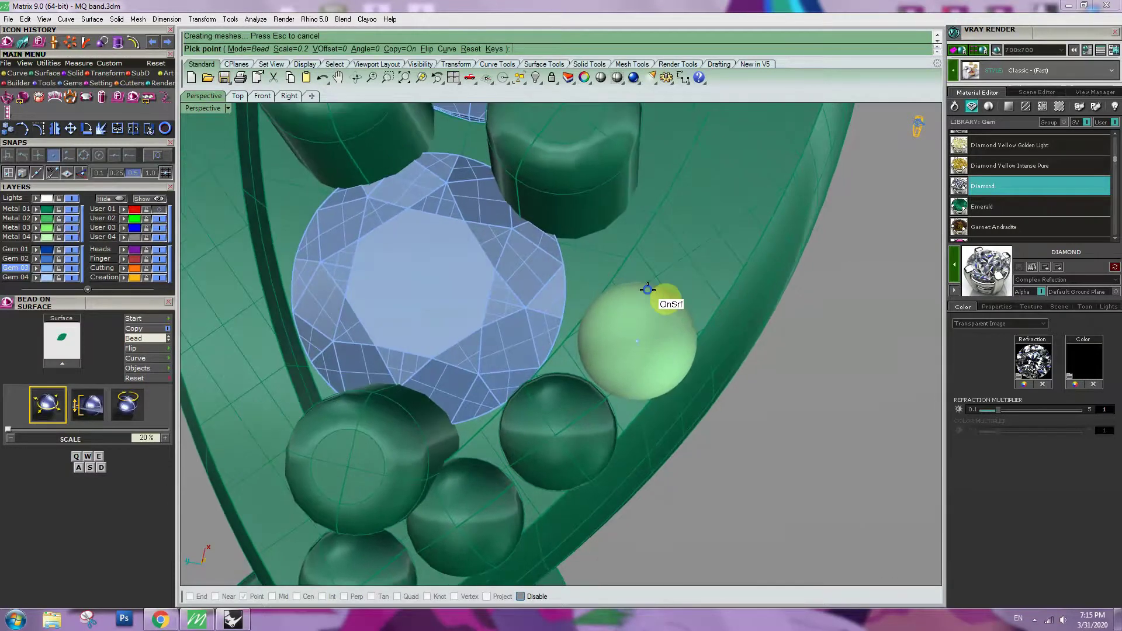
click(637, 331)
right_drag(708, 257, 696, 281)
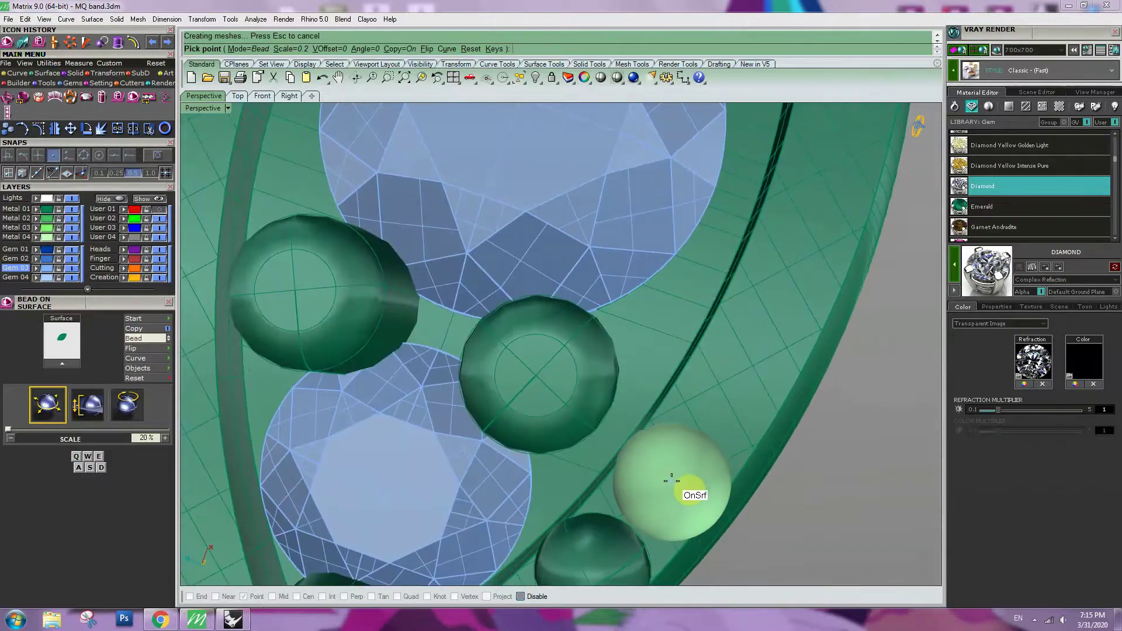
click(696, 457)
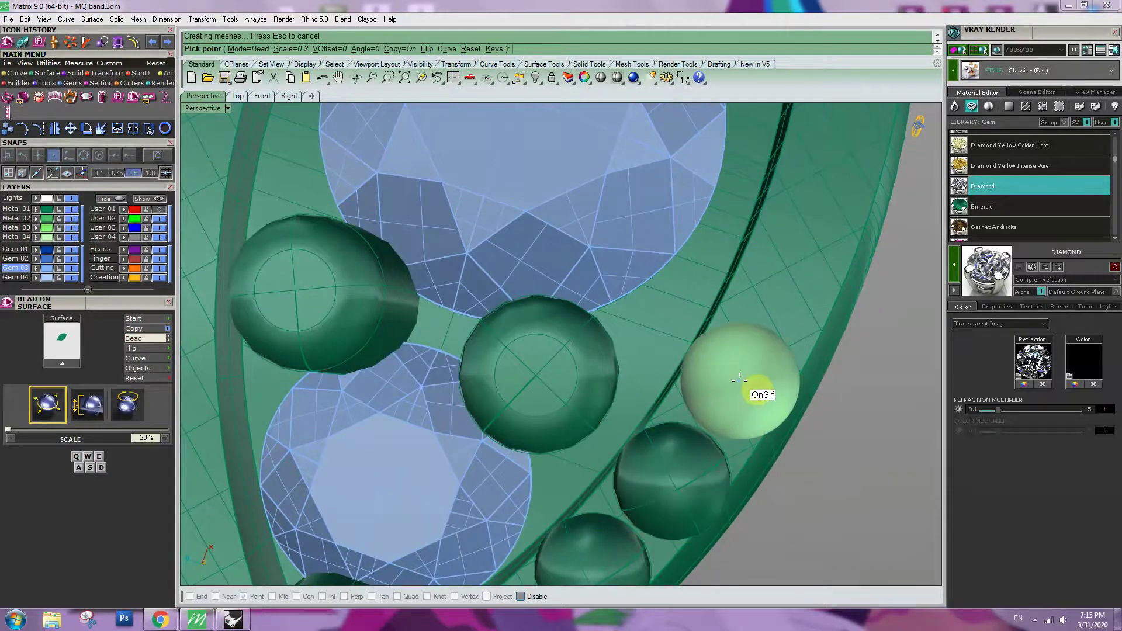
click(740, 380)
shift+right_drag(776, 332, 696, 372)
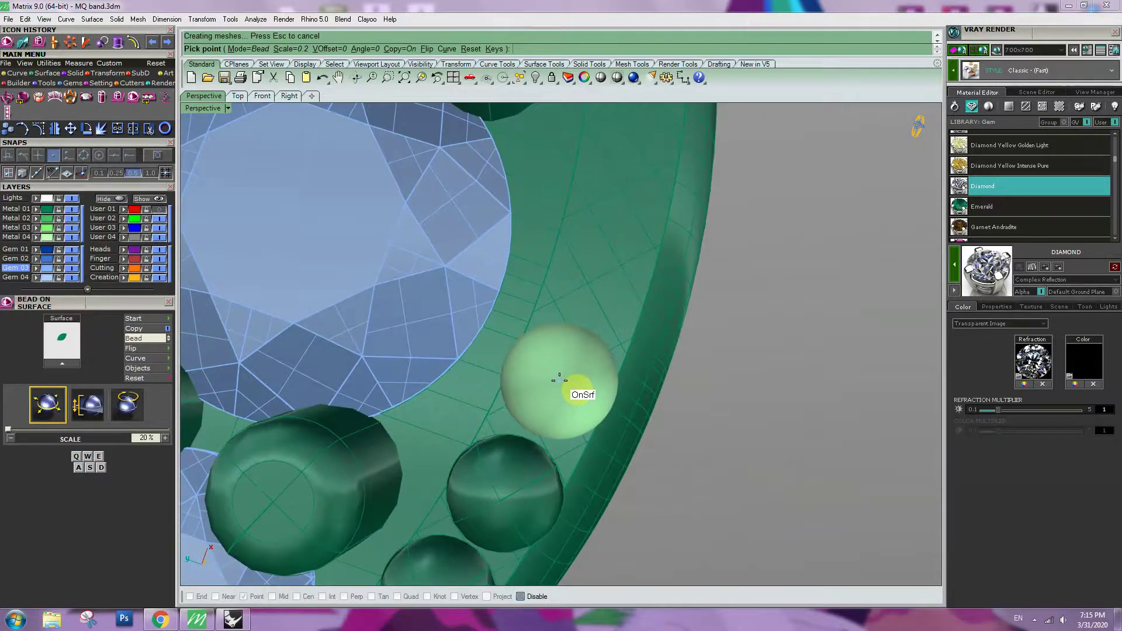
scroll(569, 409, down, 5)
scroll(520, 343, up, 4)
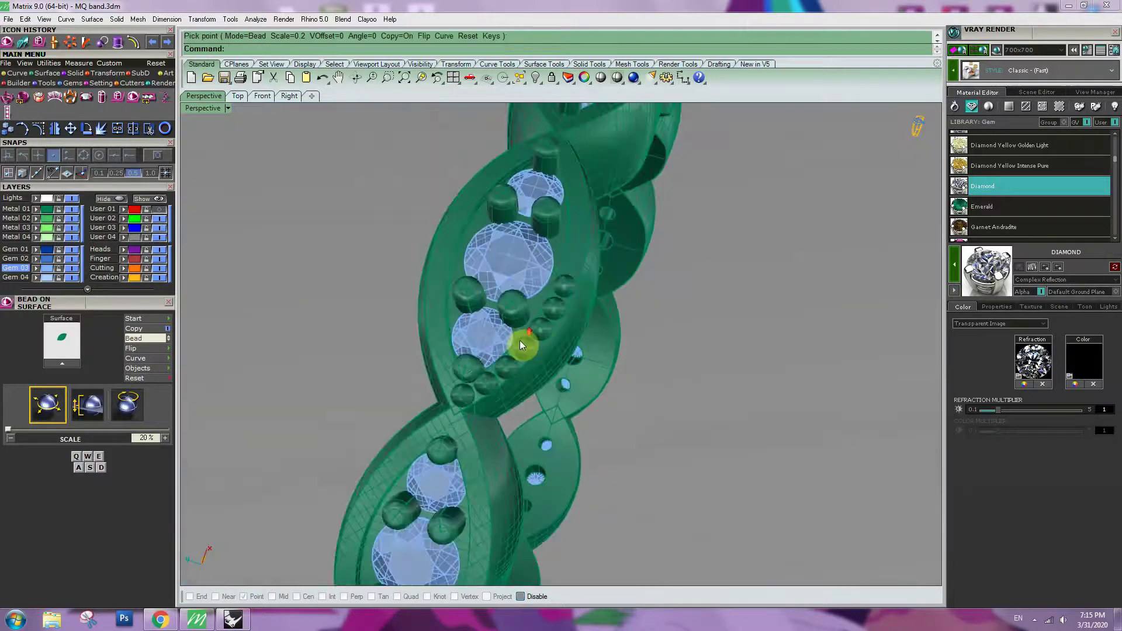
Step: Try mirroring the row of seven beads onto the other half of the same rim side
click(433, 448)
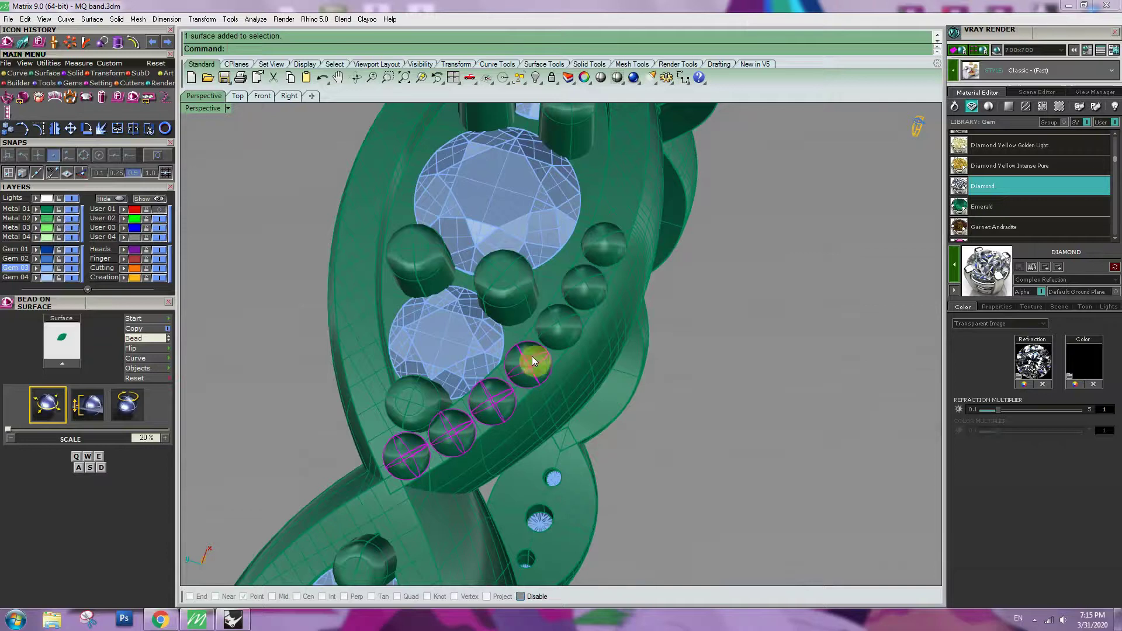
shift+click(606, 252)
right_drag(661, 300, 613, 368)
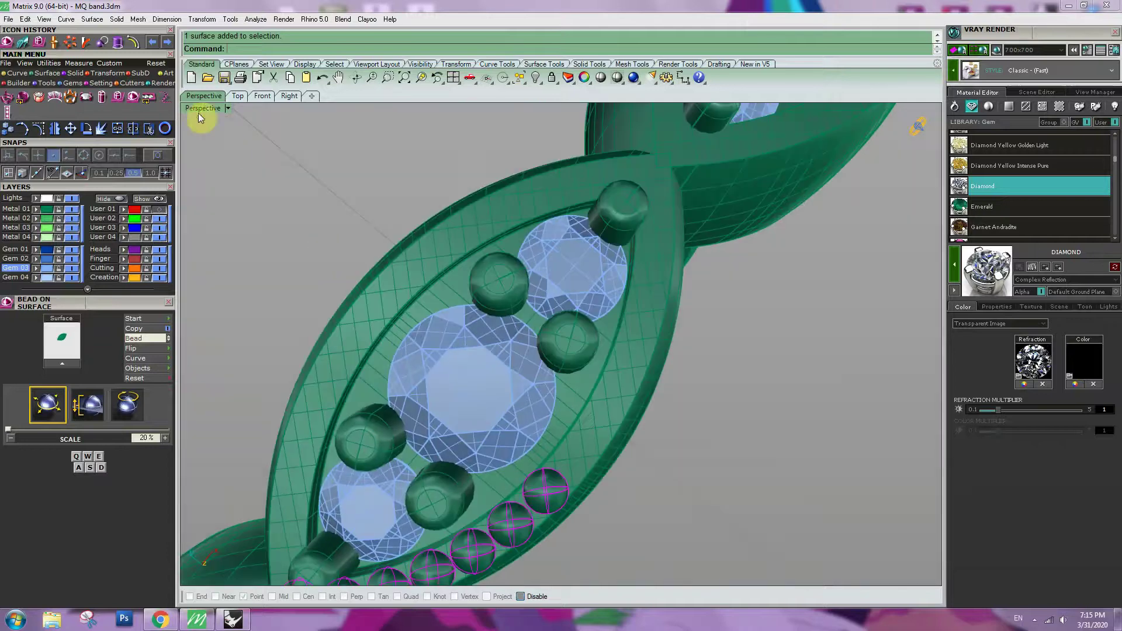
double_click(207, 108)
scroll(385, 286, up, 5)
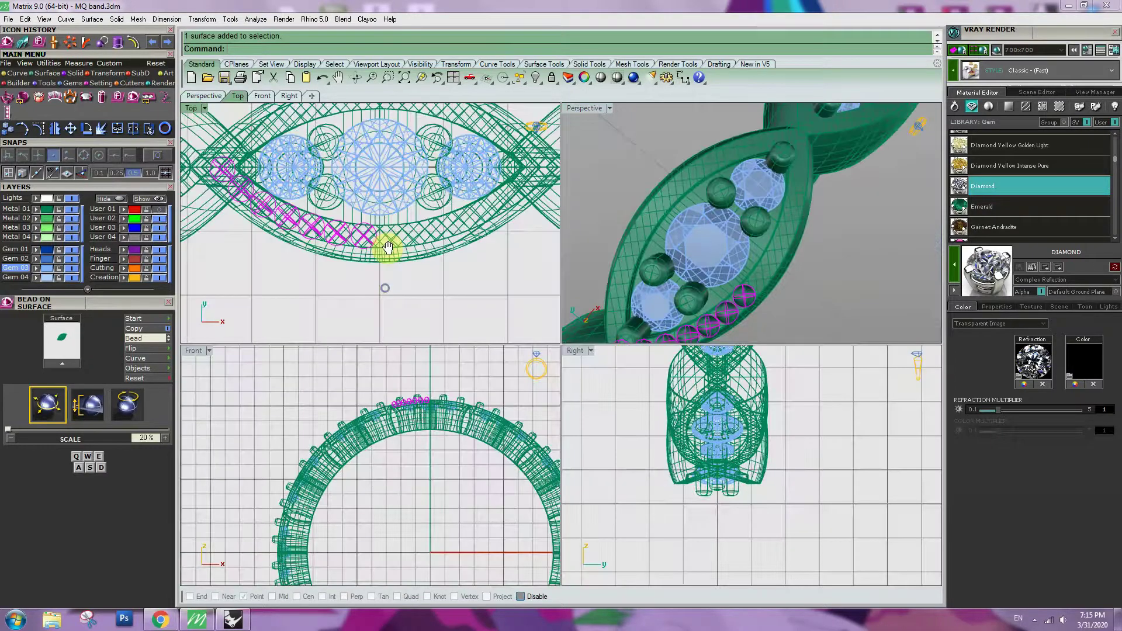
click(55, 129)
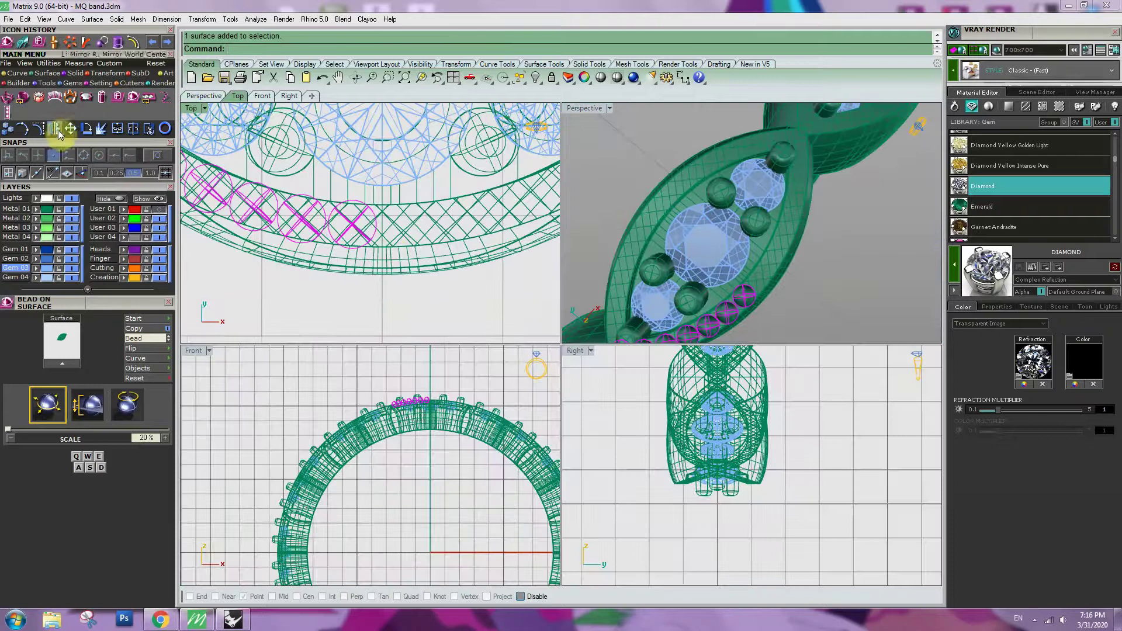
click(361, 285)
click(363, 280)
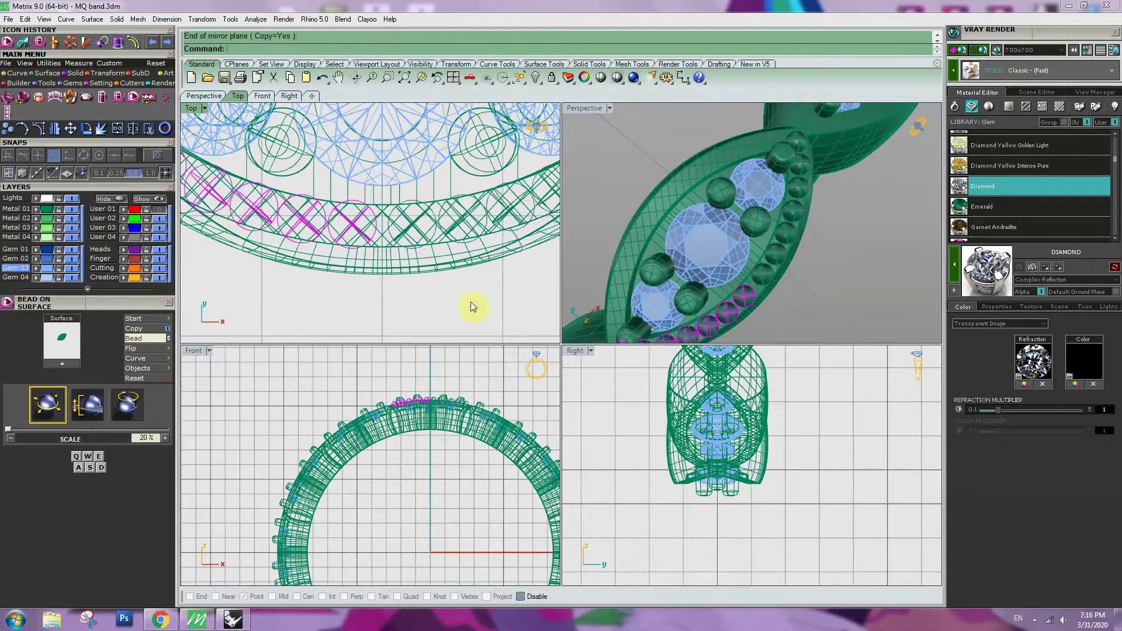
scroll(766, 280, up, 6)
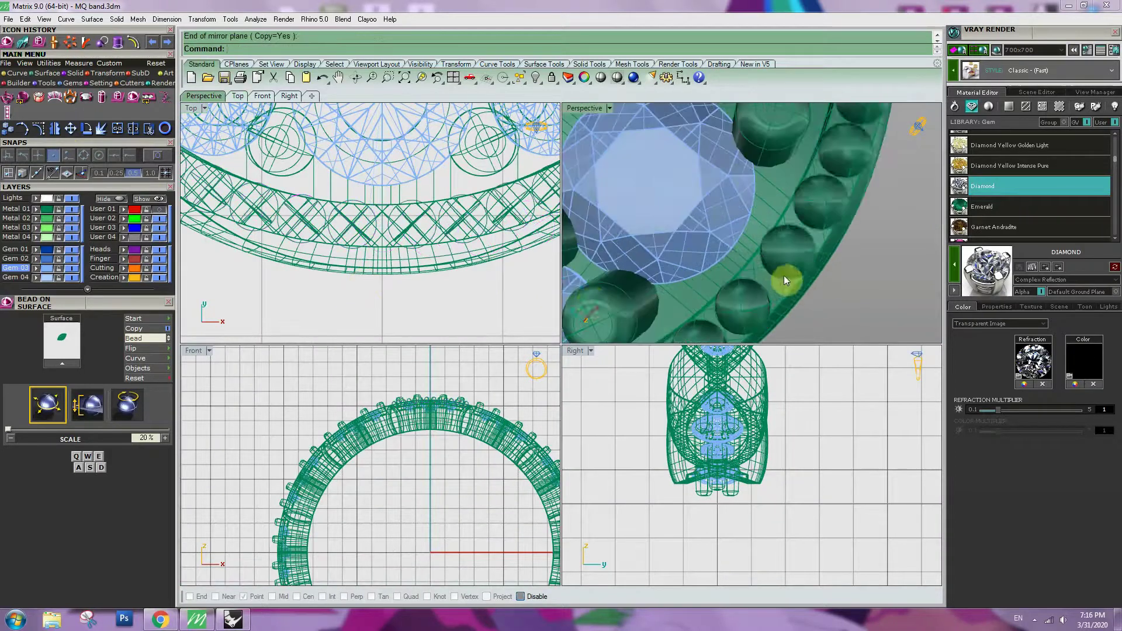
key(ctrl+z)
Step: Move the two beads nearest the link's middle slightly toward its centre in the Front view
scroll(370, 237, up, 5)
click(393, 231)
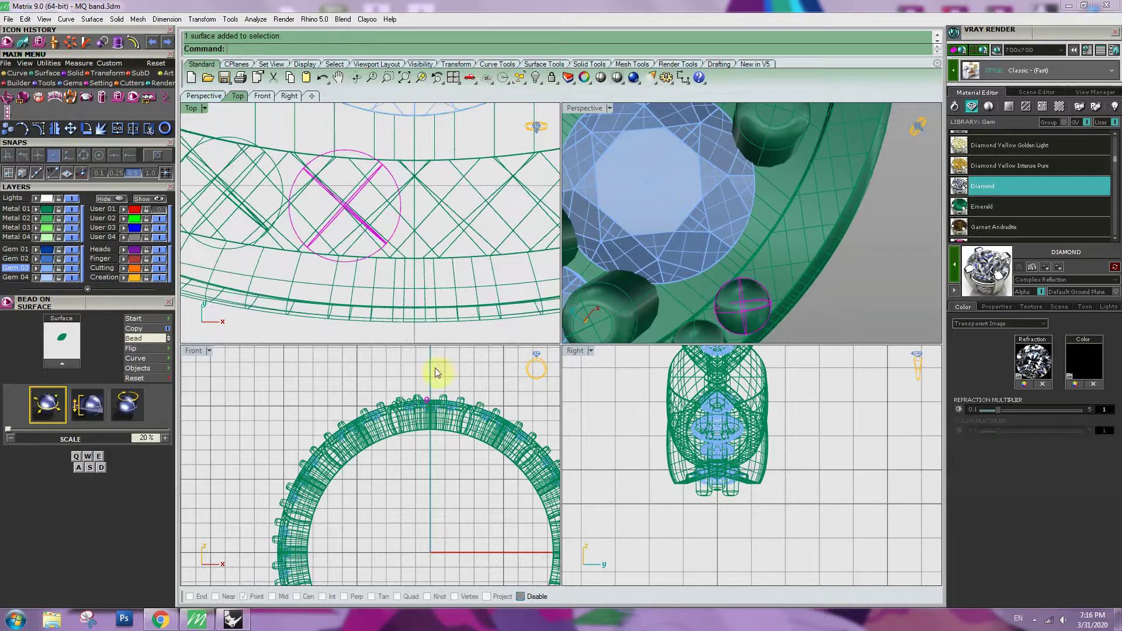
scroll(417, 392, up, 2)
scroll(418, 392, up, 5)
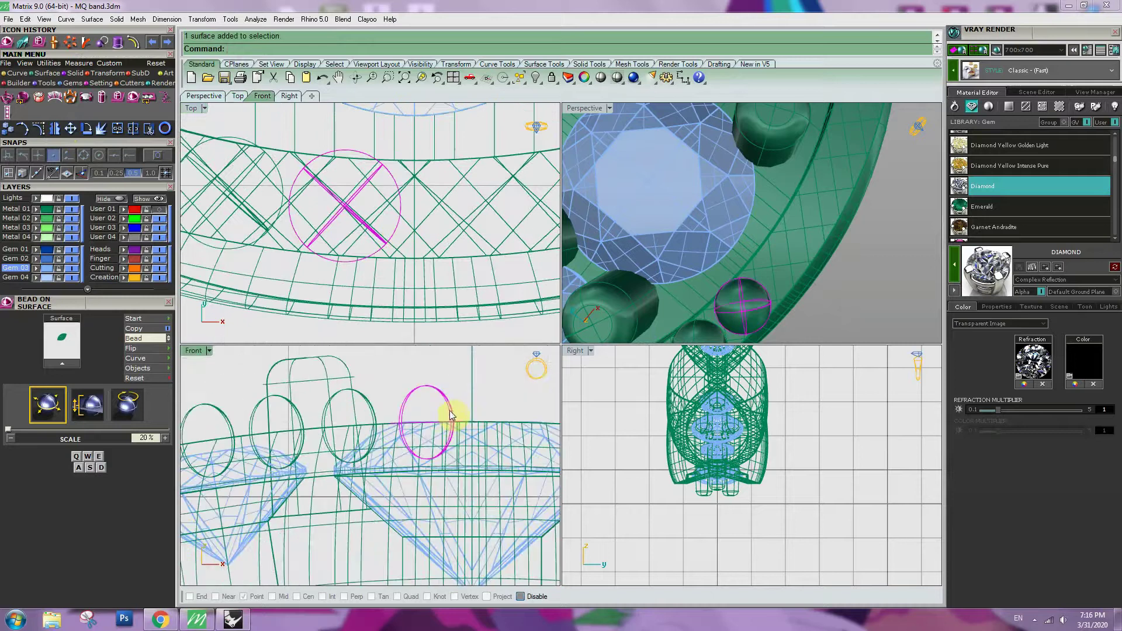
drag(450, 410, 383, 413)
click(373, 413)
click(426, 362)
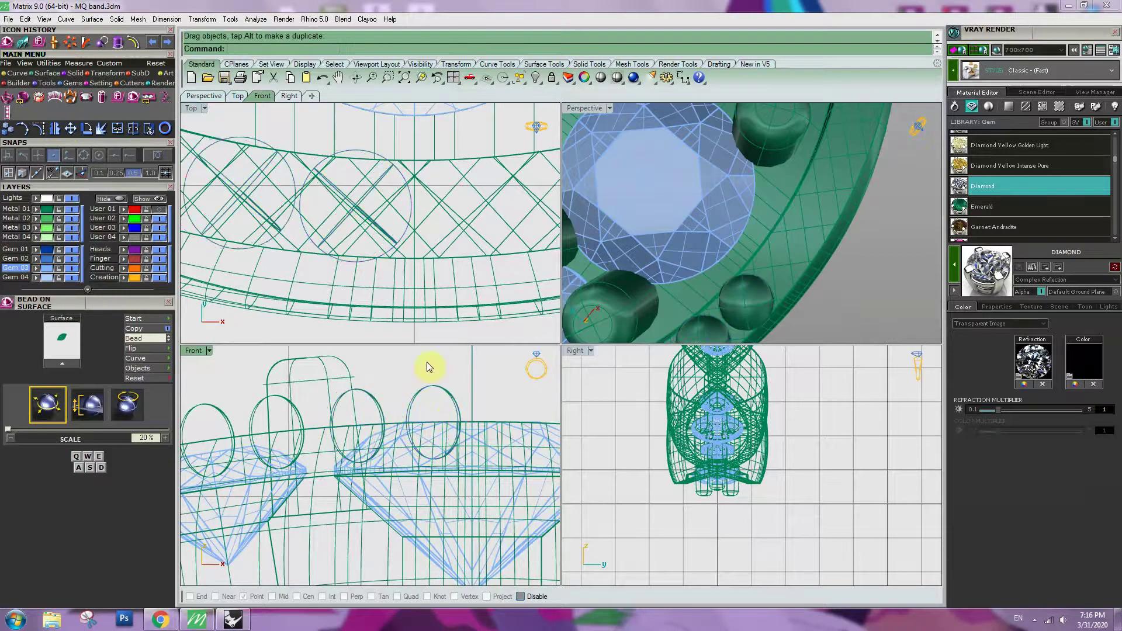
Step: Shift the third bead from the link's middle slightly toward the centre to even out the row's spacing
right_drag(723, 294, 682, 269)
click(279, 447)
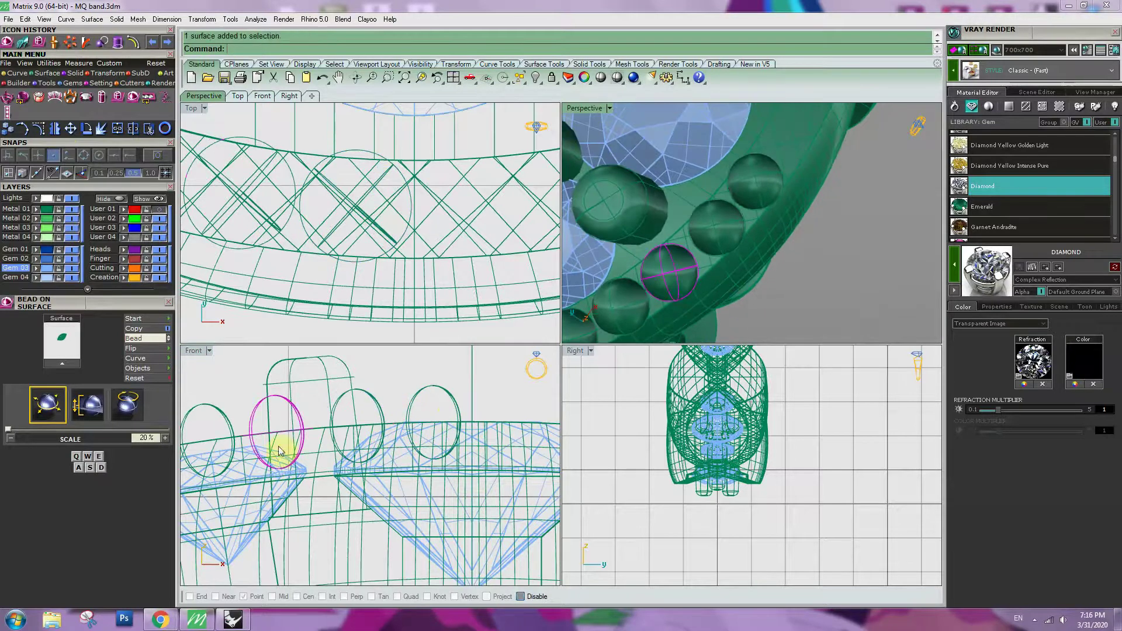
right_drag(279, 447, 441, 415)
scroll(441, 415, up, 4)
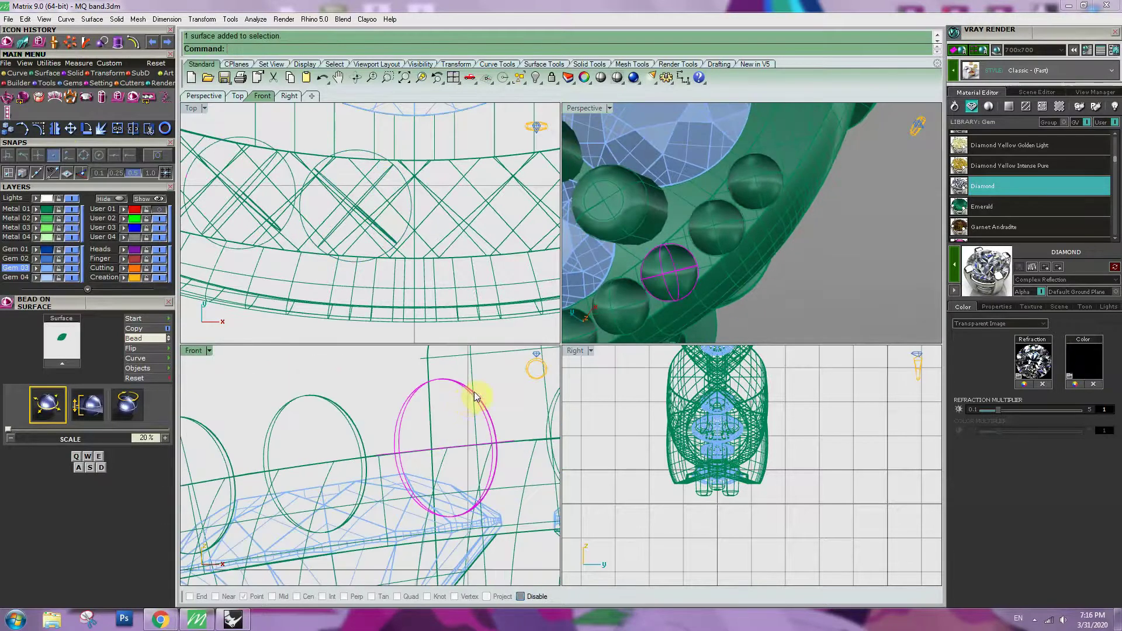
drag(469, 397, 477, 393)
click(516, 377)
scroll(737, 257, down, 6)
right_drag(745, 252, 718, 252)
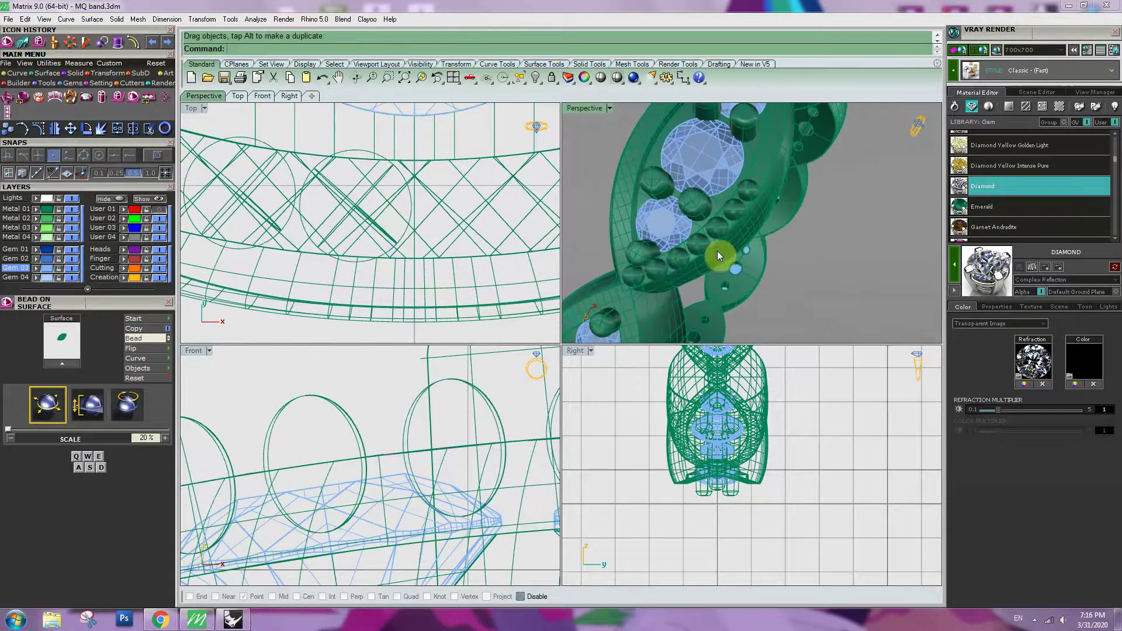
Step: Mirror the row of seven beads across the link's vertical centre line in the Front view, completing that side of the rim
click(635, 285)
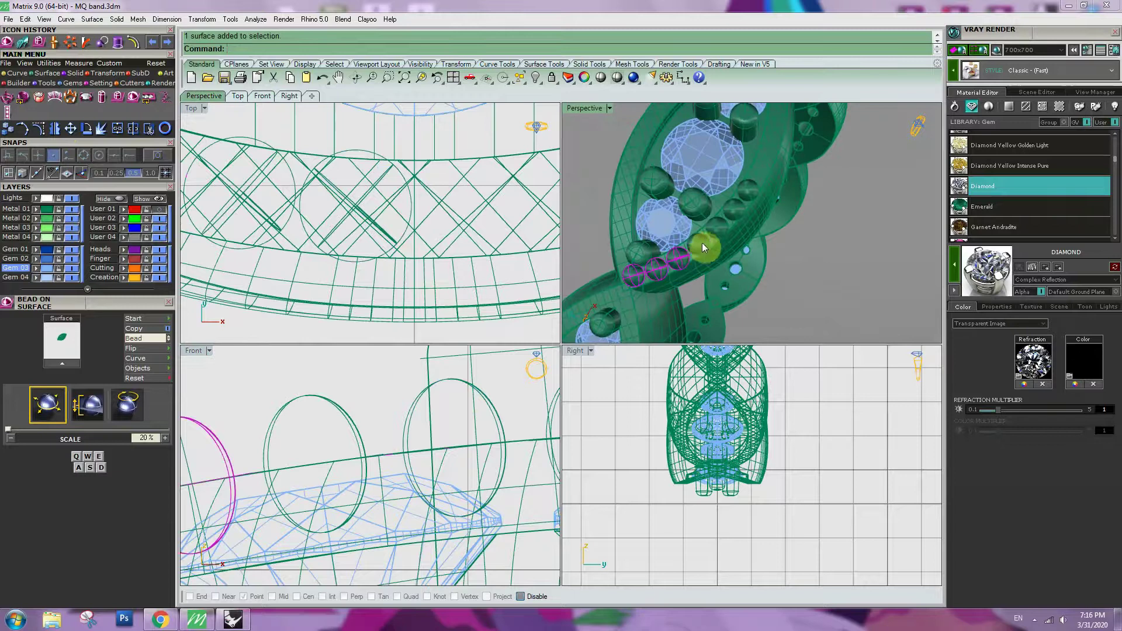
click(55, 129)
scroll(421, 461, down, 5)
right_drag(486, 479, 384, 471)
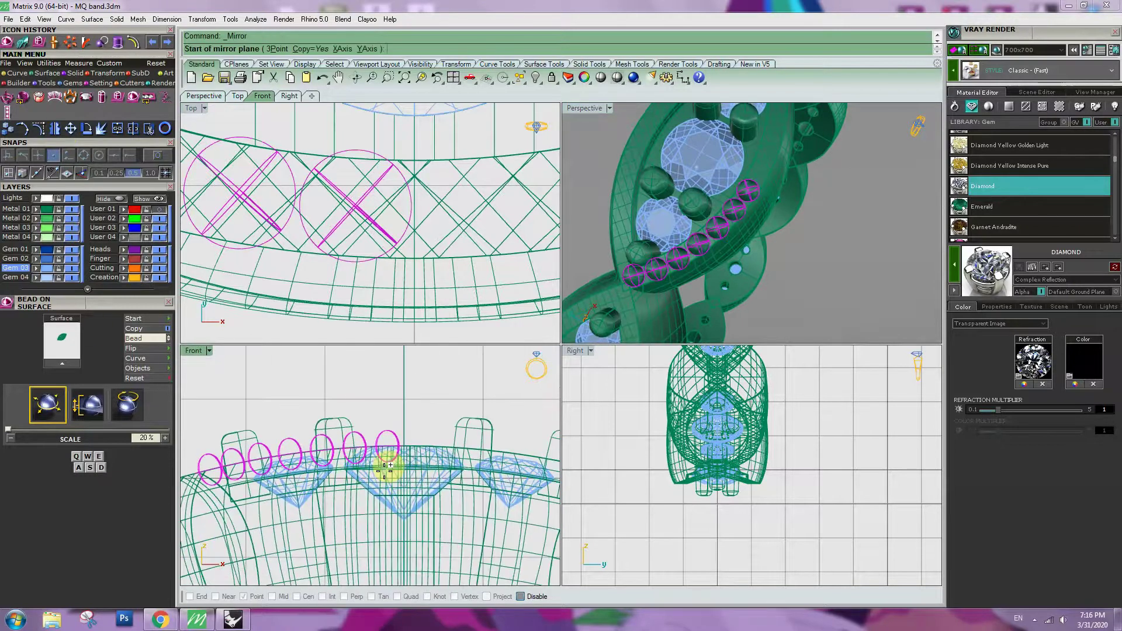
click(387, 466)
click(433, 421)
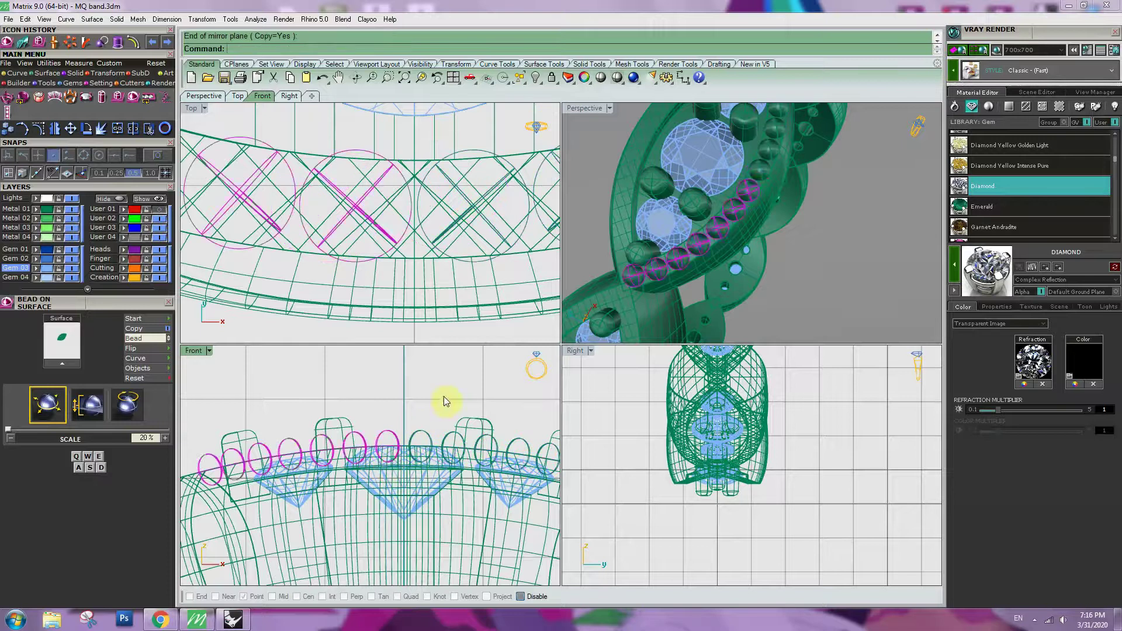
Step: Select all beads along that rim side, leaving out the link surface, and mirror them to the opposite side about the origin in the Top view
click(518, 77)
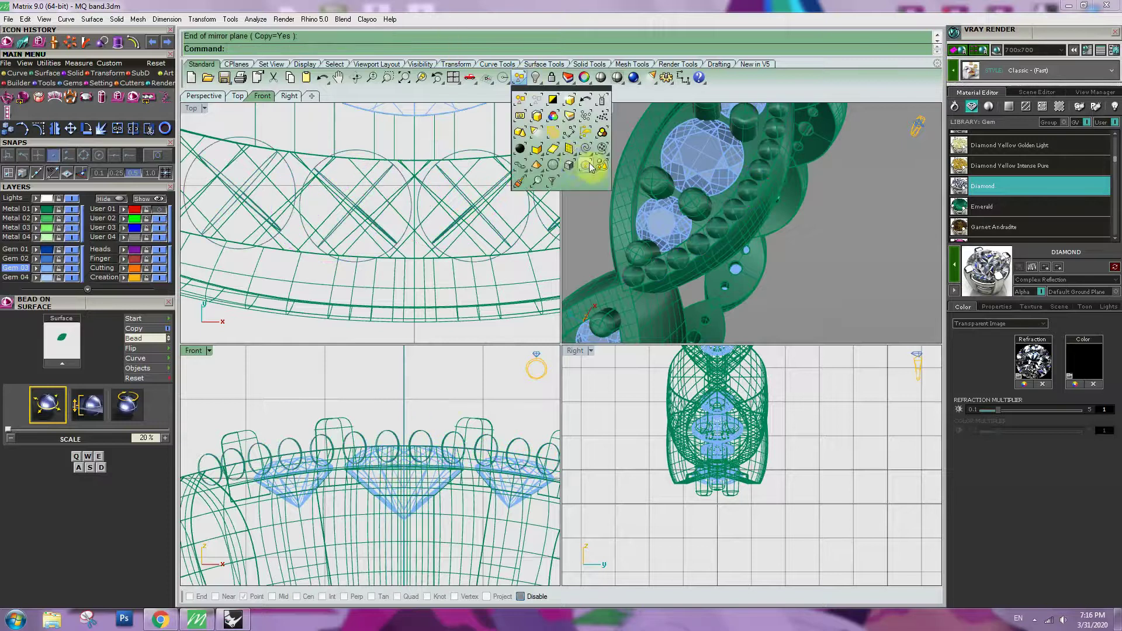
click(559, 153)
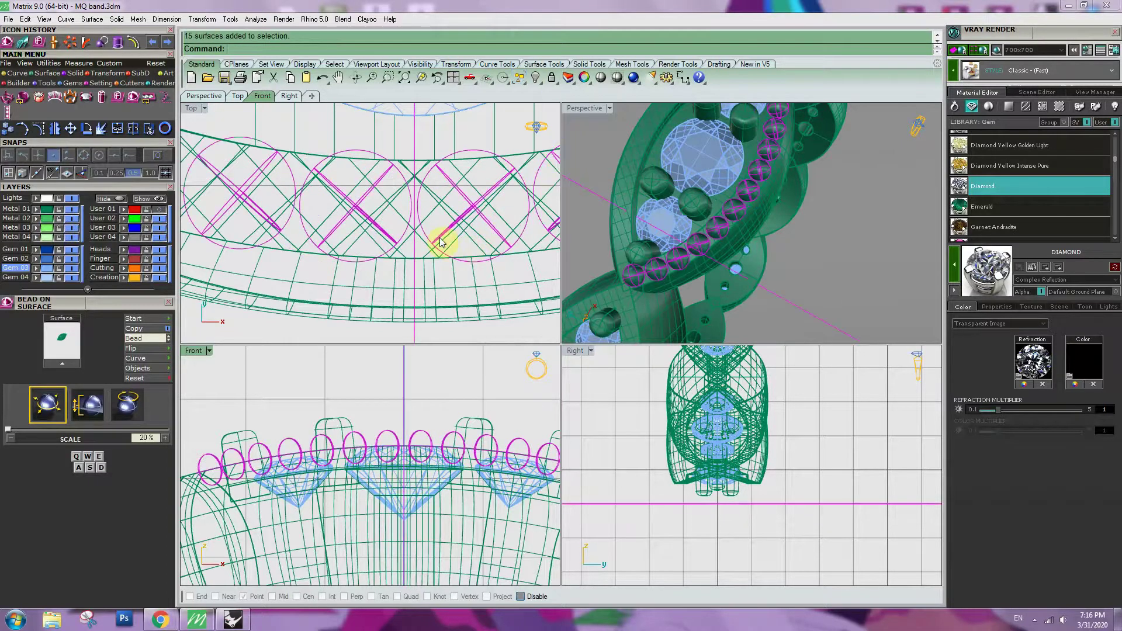
ctrl+click(789, 302)
scroll(292, 251, down, 14)
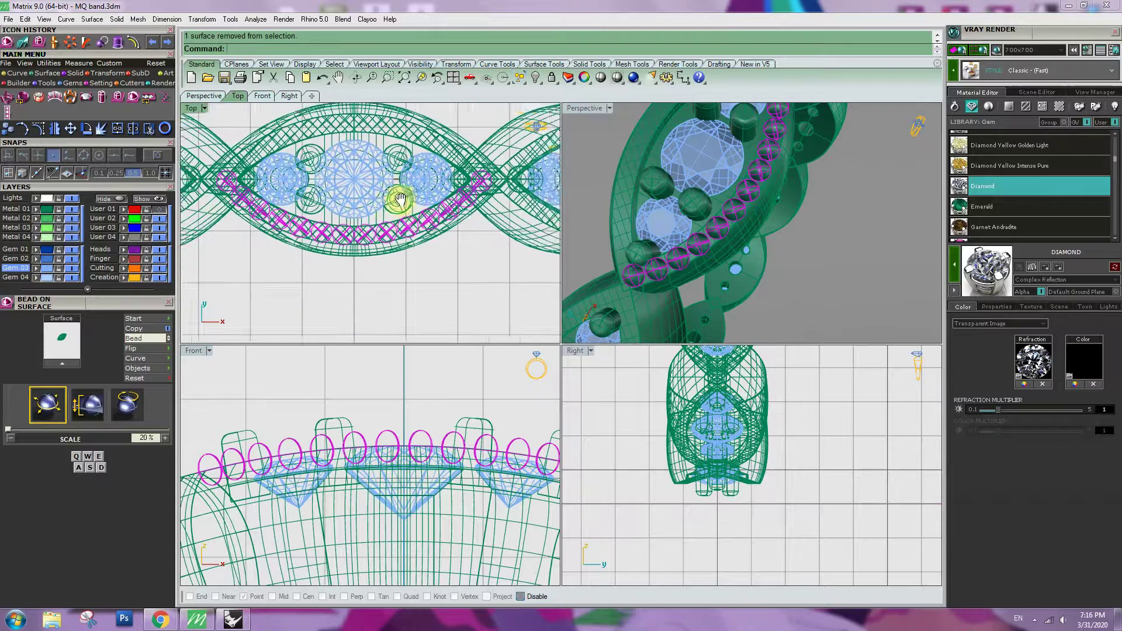
right_drag(401, 198, 413, 218)
click(53, 128)
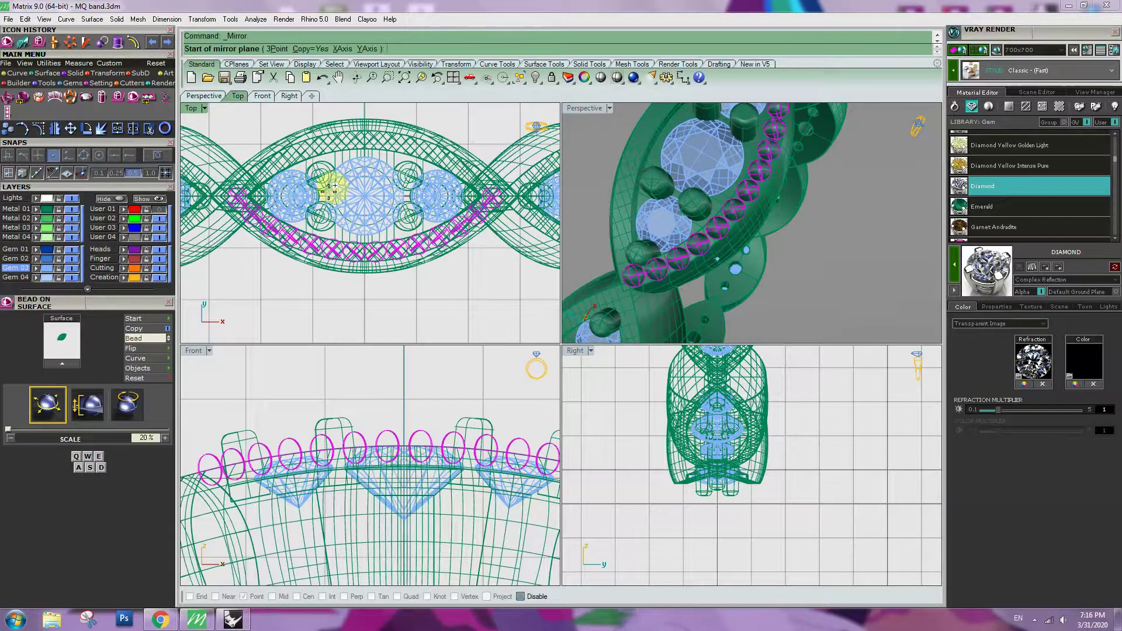
text(0)
key(Return)
click(336, 187)
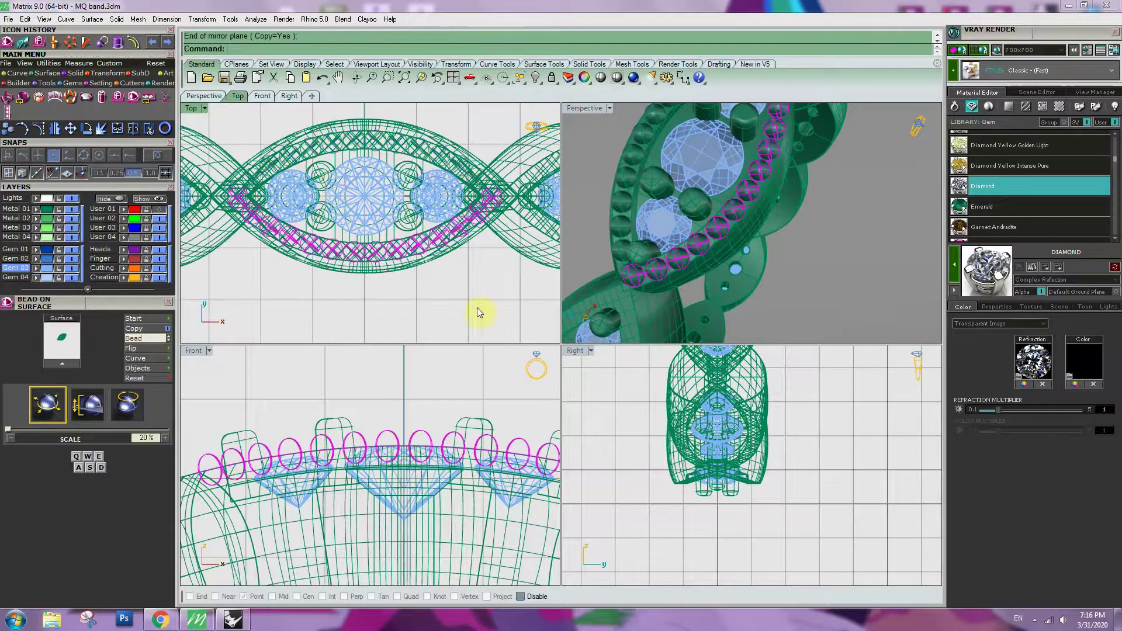
Step: Select the beads on both sides of the rim, exclude the link surface, and group them
click(519, 77)
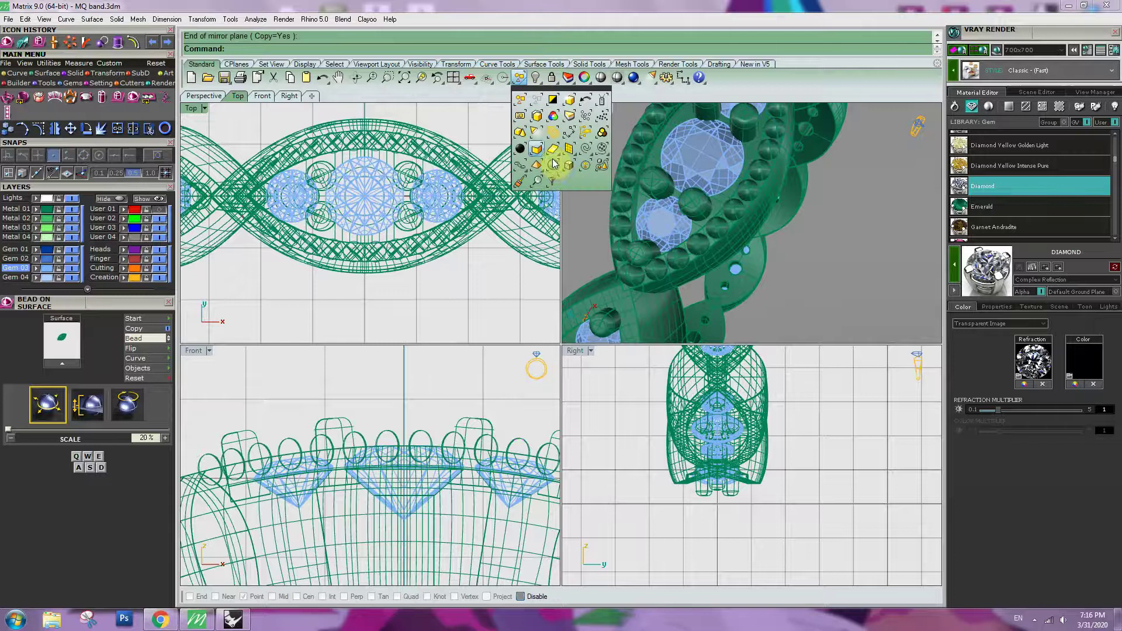
click(555, 156)
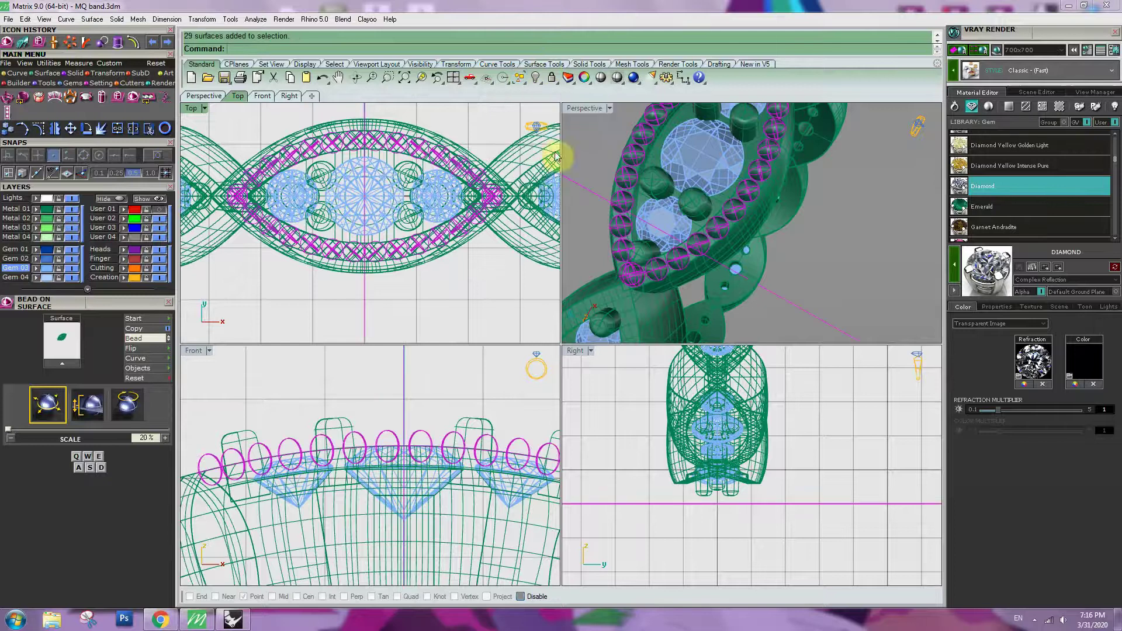
ctrl+click(790, 291)
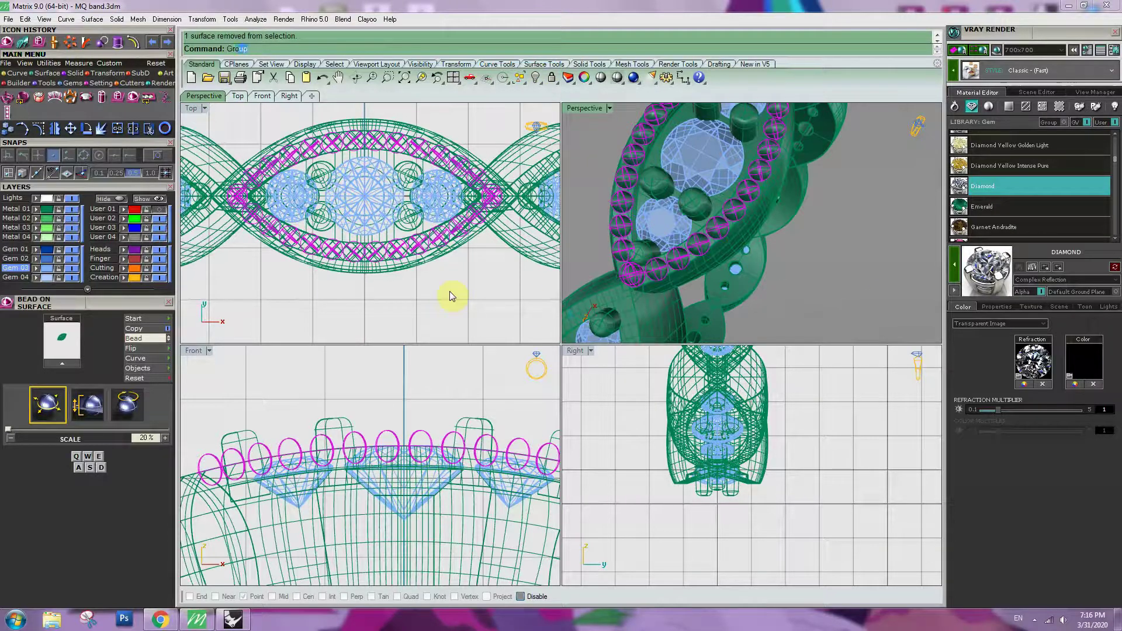
key(Return)
Step: Polar array the bead group around the origin in the Front view with 12 items over 360 degrees
double_click(208, 354)
scroll(528, 364, down, 3)
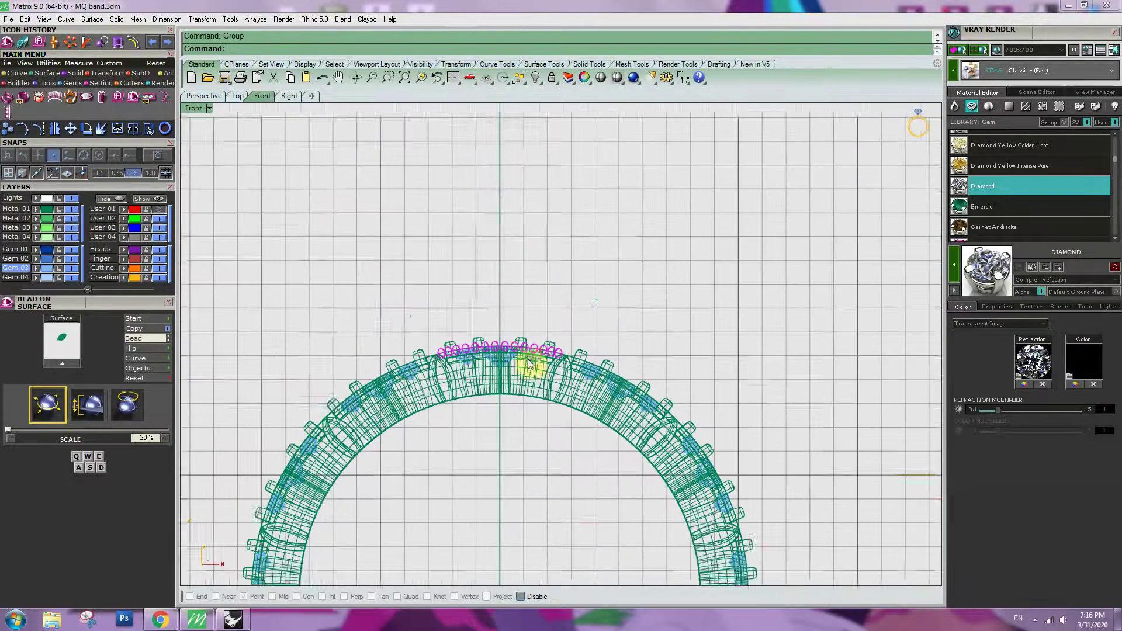
right_drag(529, 362, 544, 269)
click(113, 74)
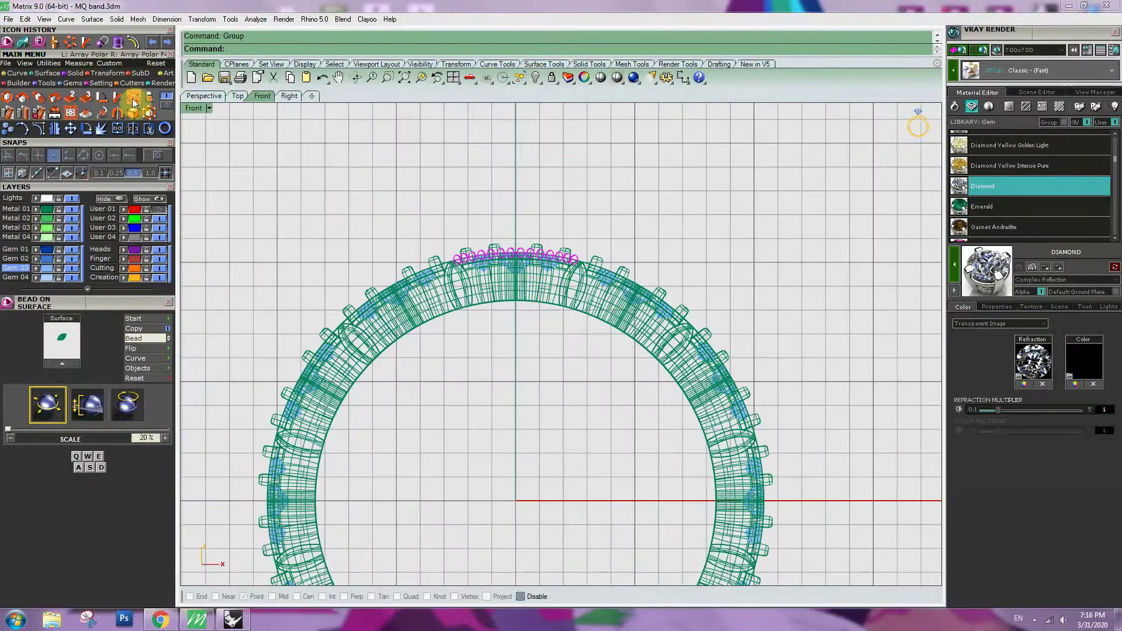
click(134, 101)
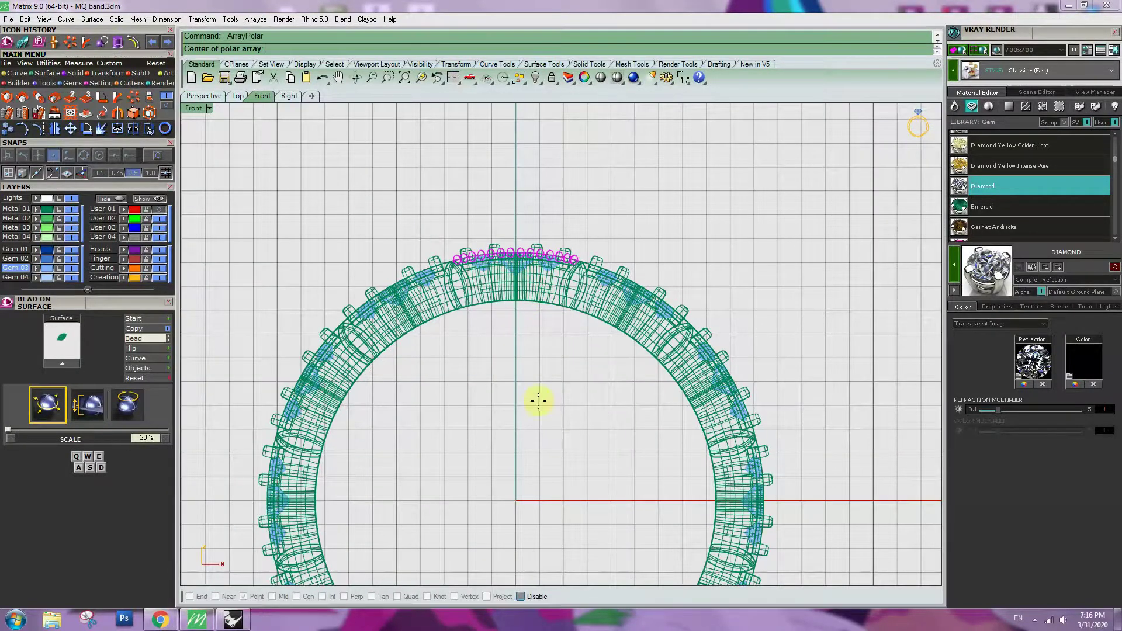
text(0)
key(Return)
key(Return)
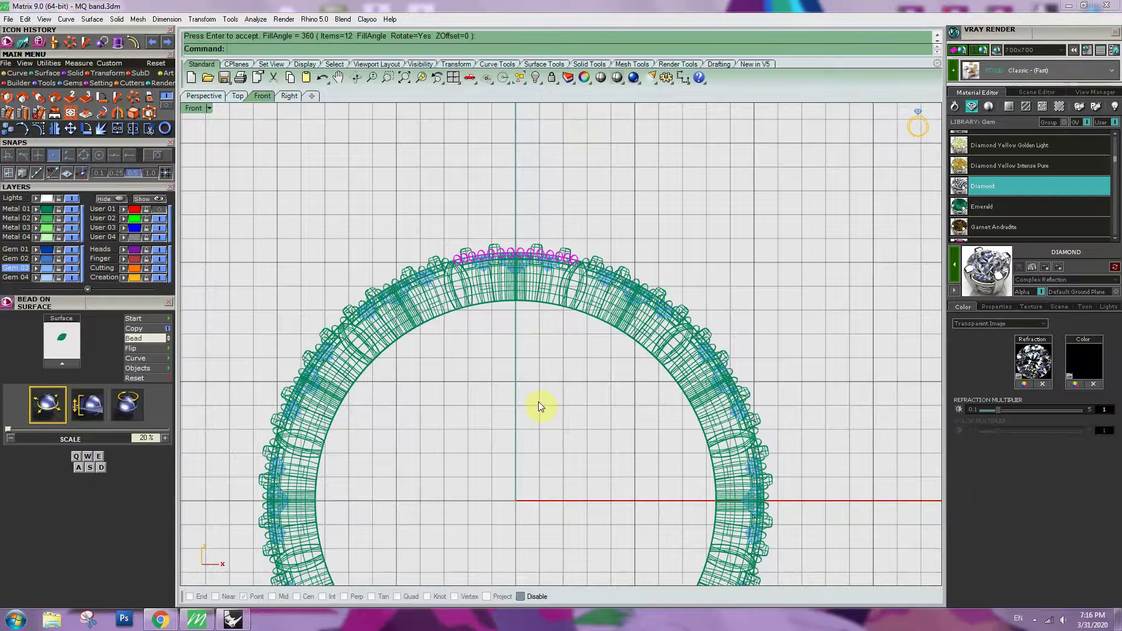
Step: Select everything on the Metal 01 layer, including the new beads, and assign it the Platinum material
double_click(196, 109)
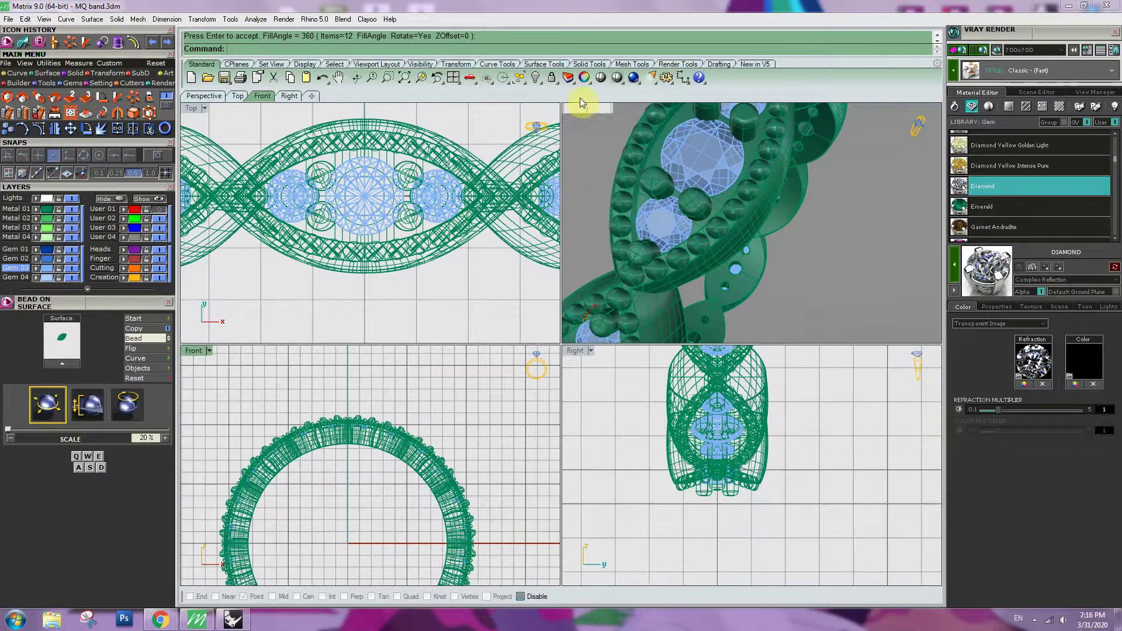
double_click(578, 108)
scroll(640, 351, down, 5)
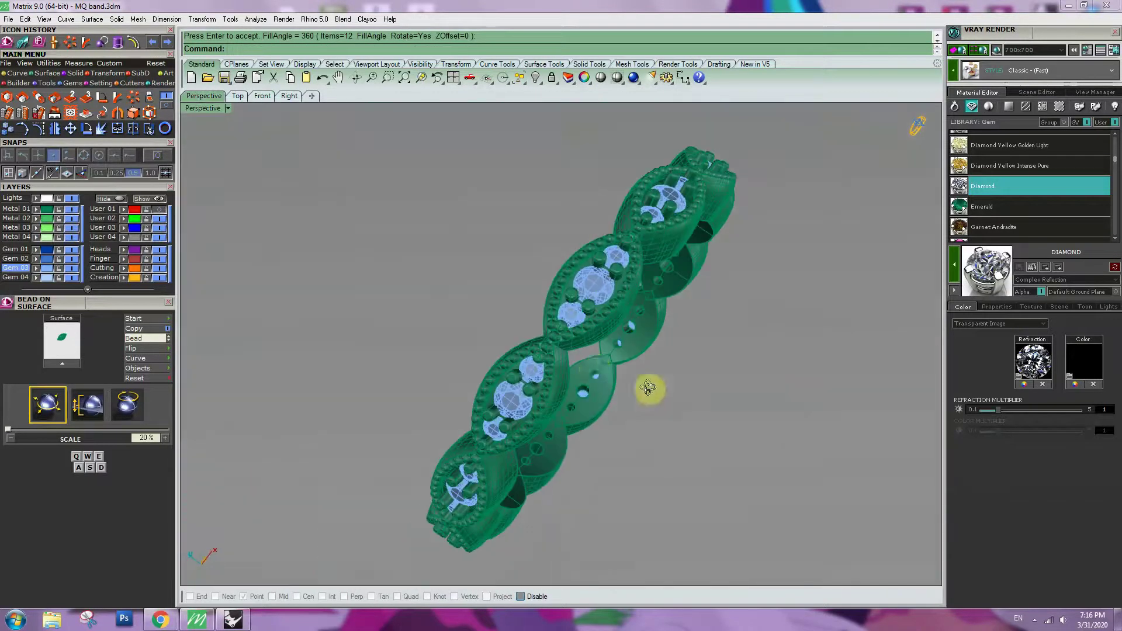
right_drag(646, 388, 243, 328)
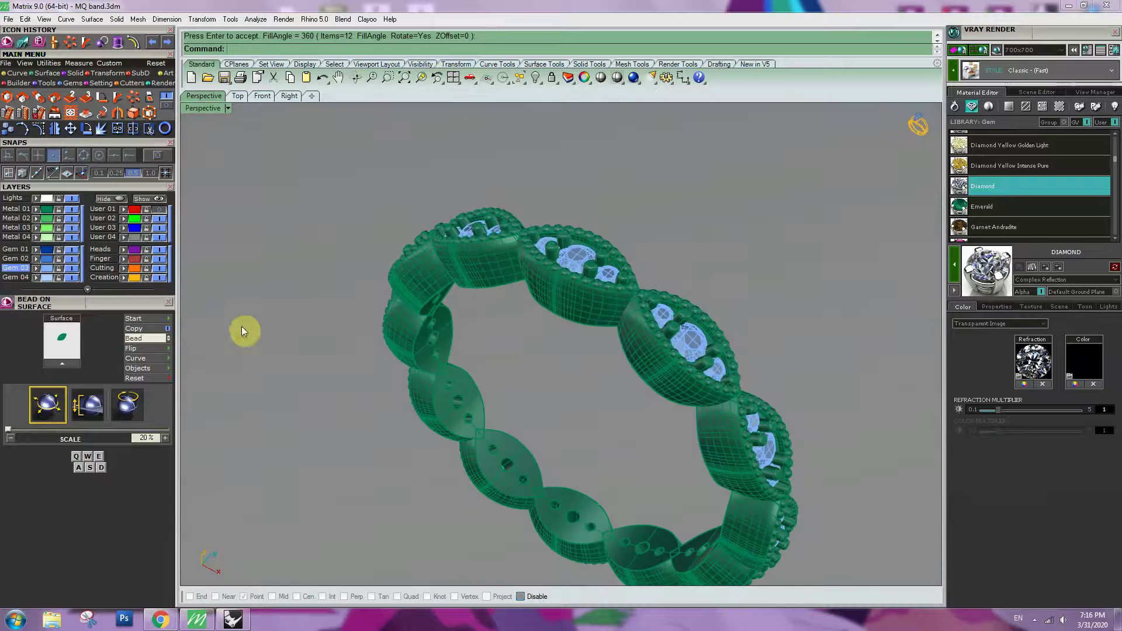
click(26, 208)
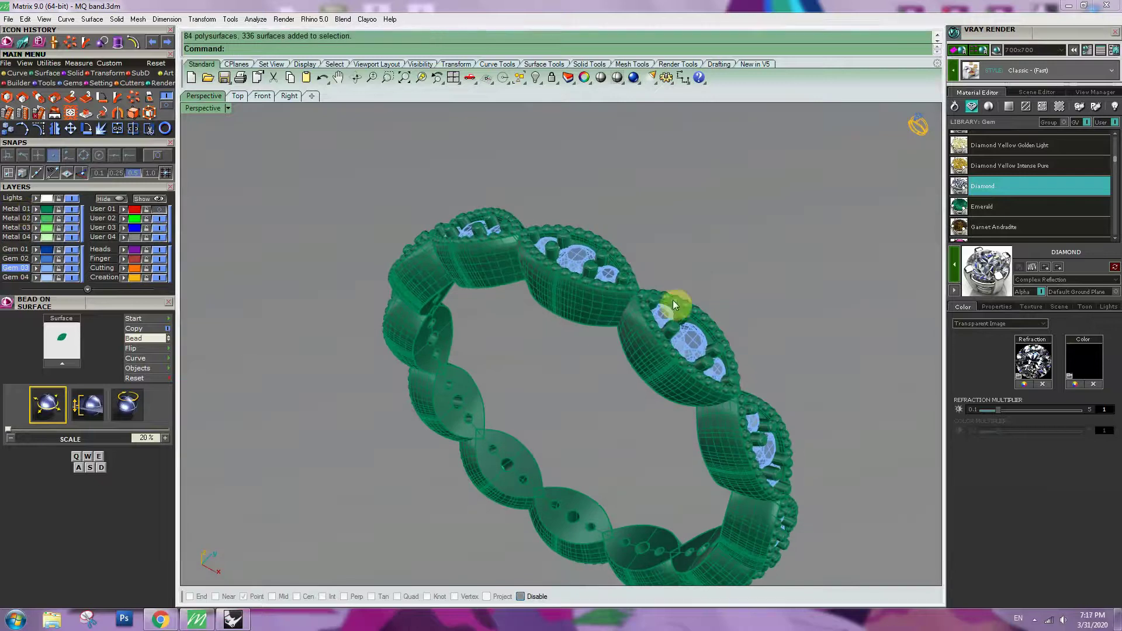
click(954, 107)
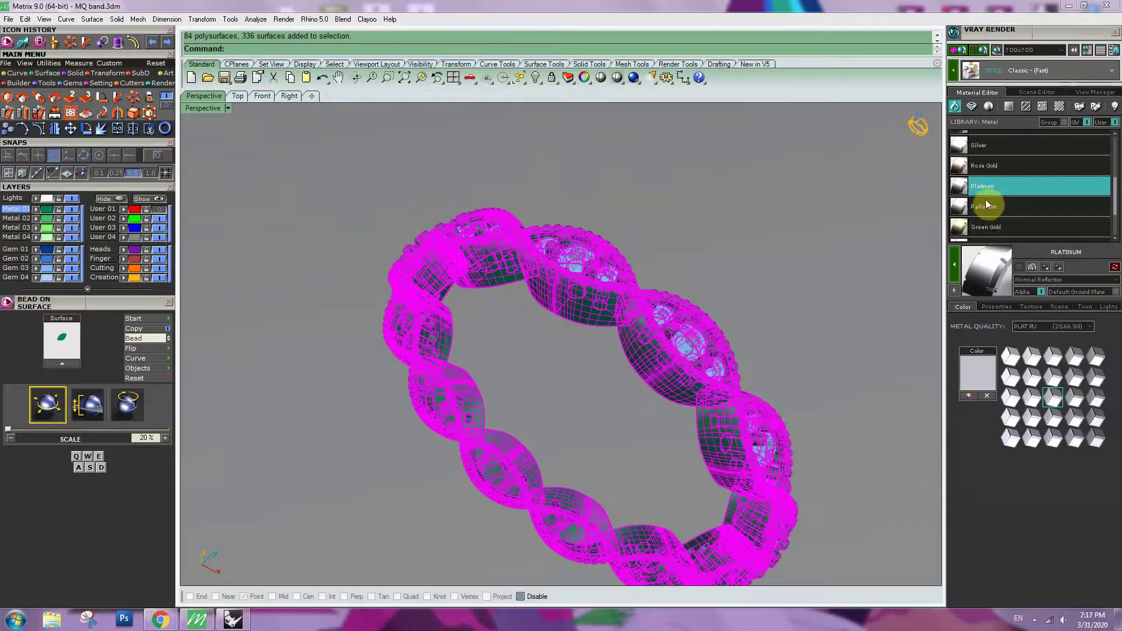
Step: Clear the selection and render the beaded band from an angled perspective at 700x700
click(655, 427)
right_drag(655, 428, 801, 308)
click(979, 51)
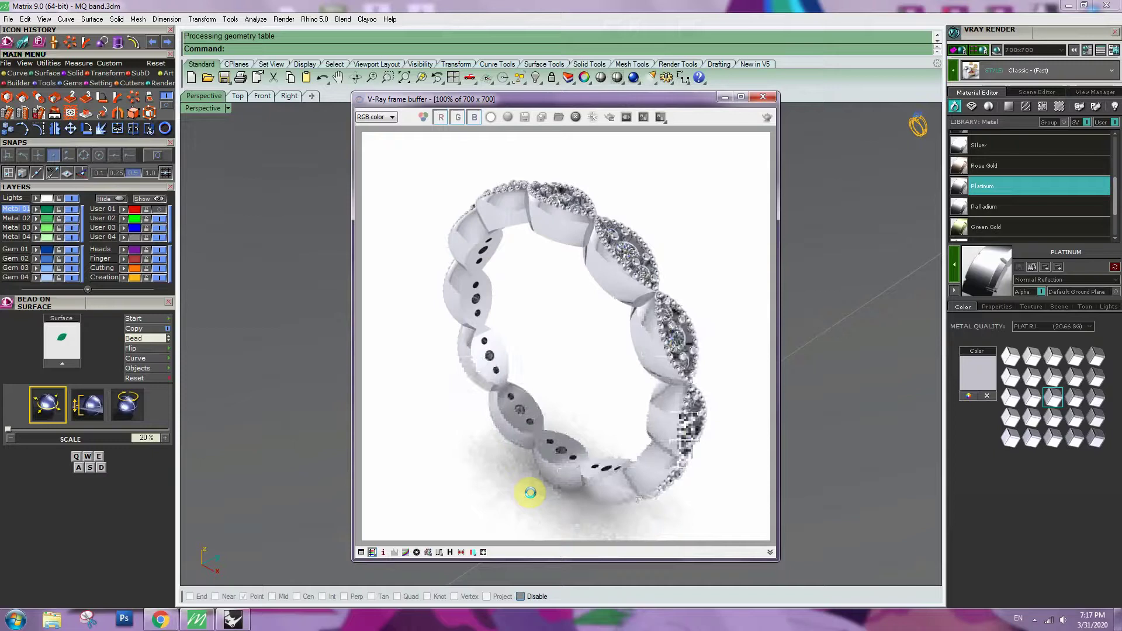
Step: Save the render as a JPEG named "MQ band" in the "video for making ring" folder on the Desktop
click(526, 117)
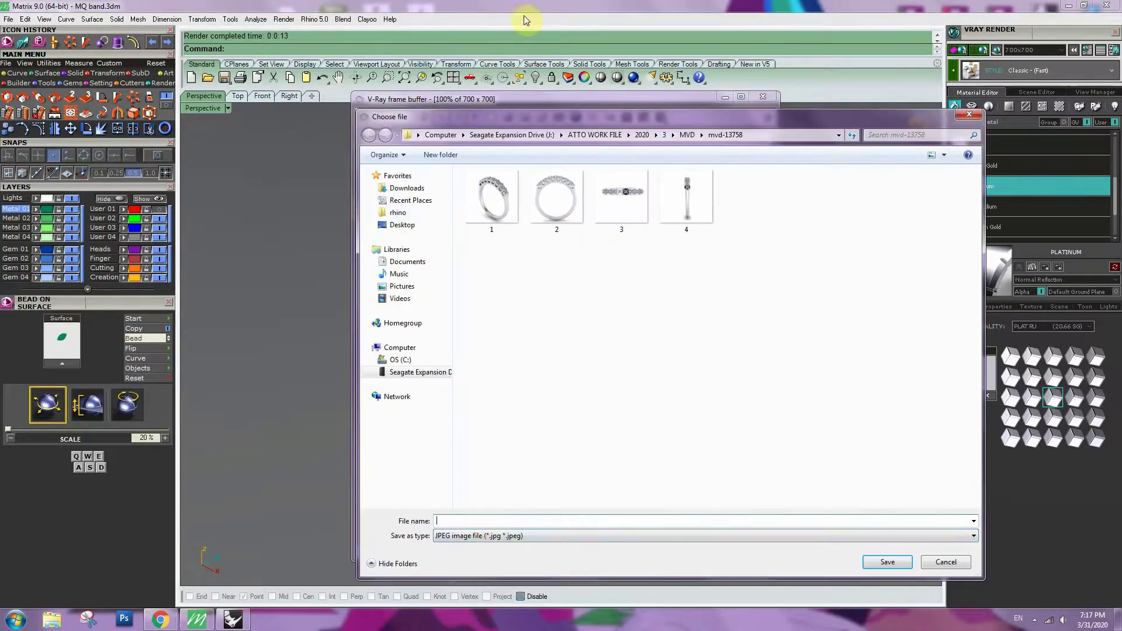
click(423, 225)
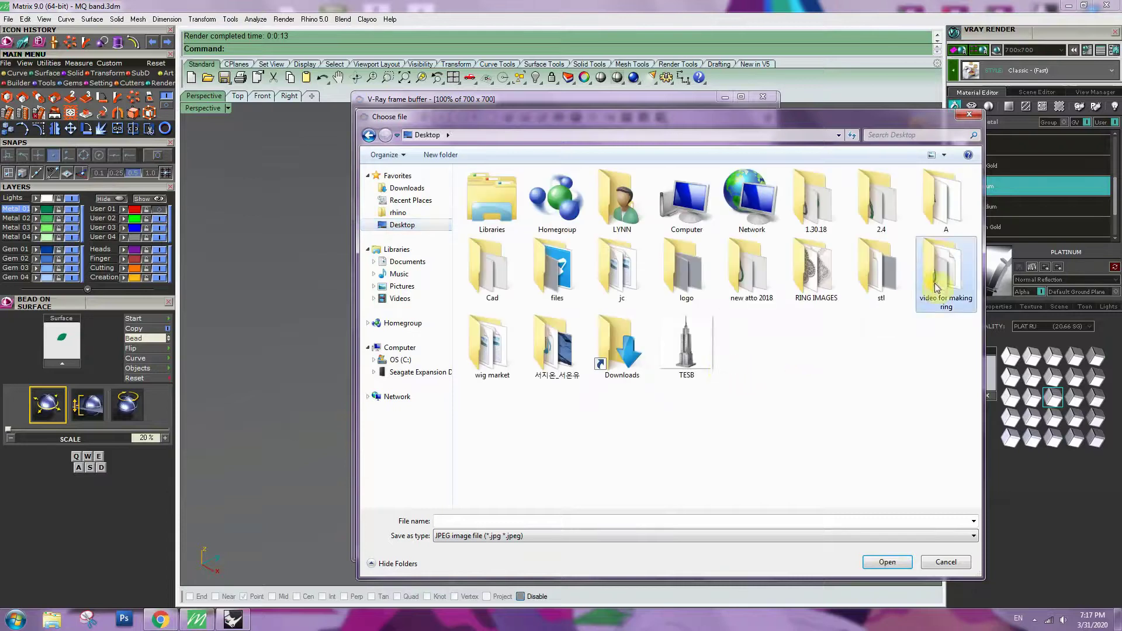
double_click(935, 263)
click(555, 519)
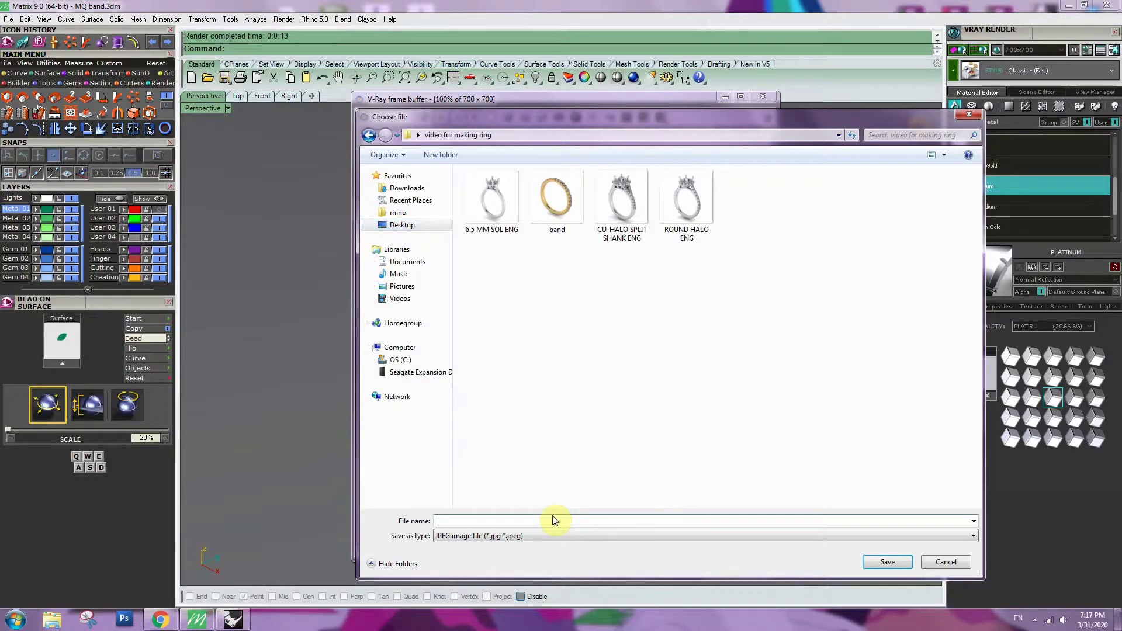
text(MQ)
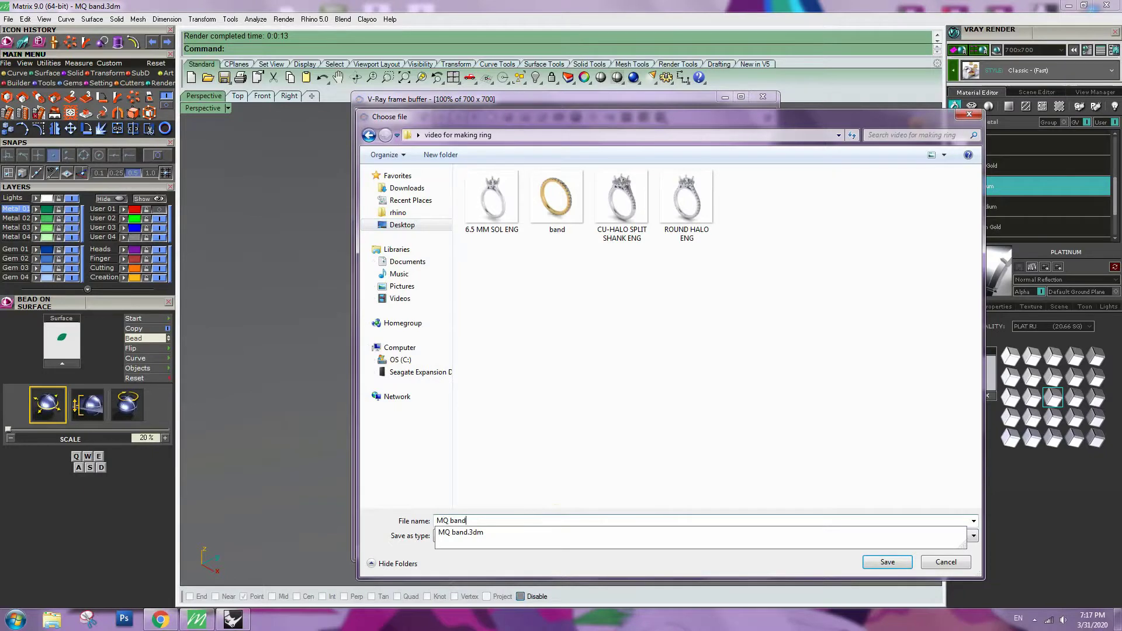
text( band)
key(Return)
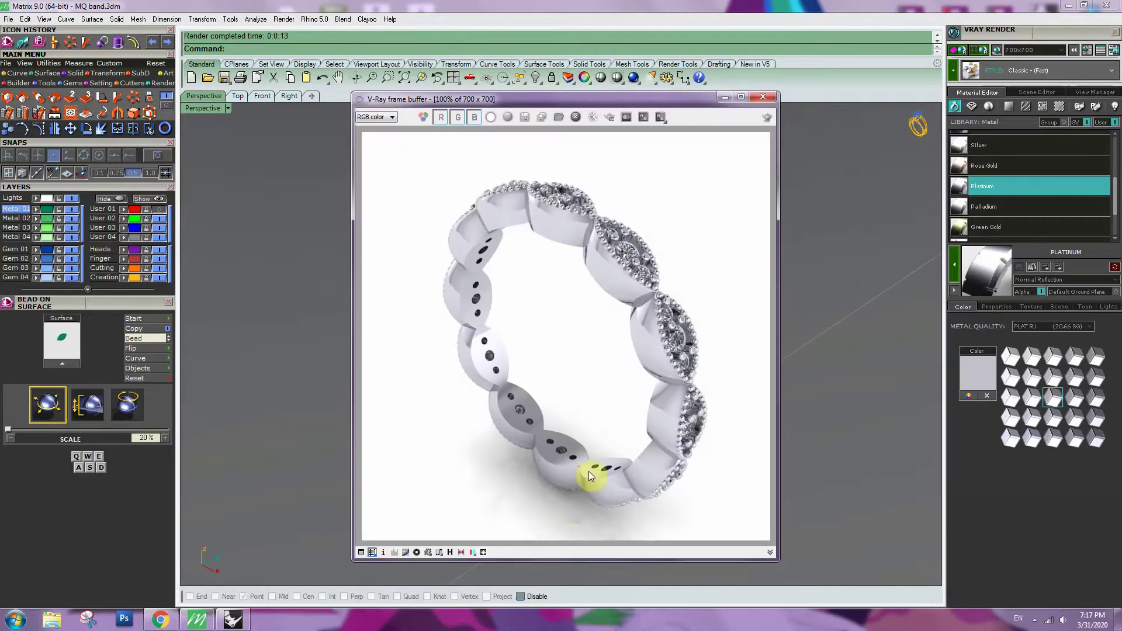